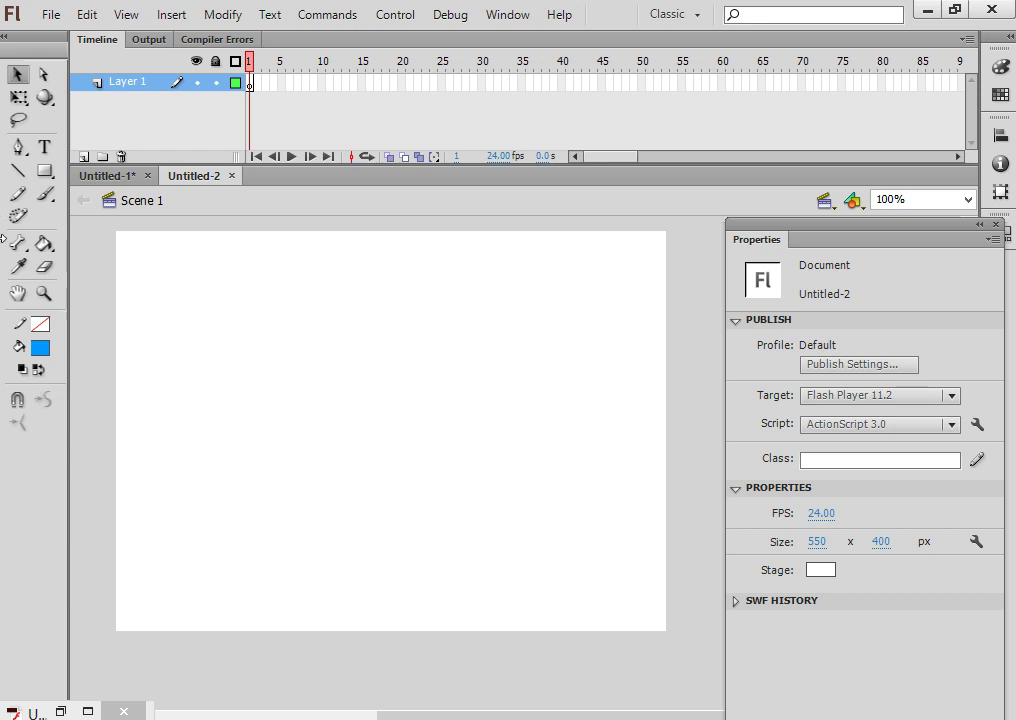
Draw a horizontal blue line across the full stage width and bend its middle upward into a shallow arch
{"action": "left_click", "coordinate": [19, 171]}
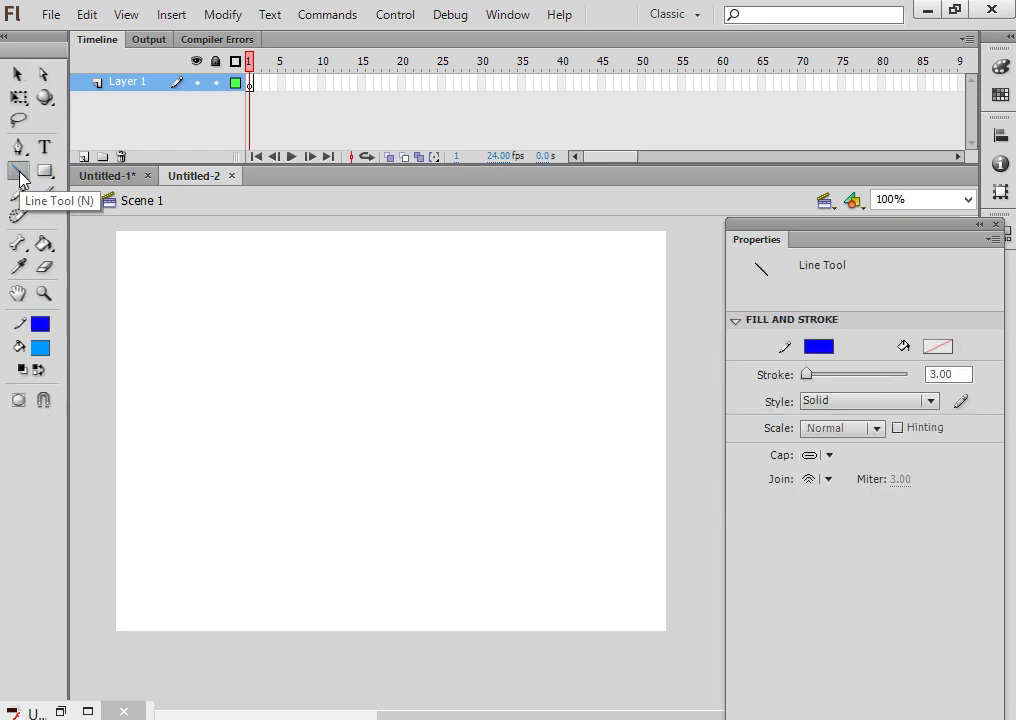
{"action": "left_click_drag", "start_coordinate": [114, 460], "coordinate": [666, 454]}
{"action": "left_click", "coordinate": [17, 73]}
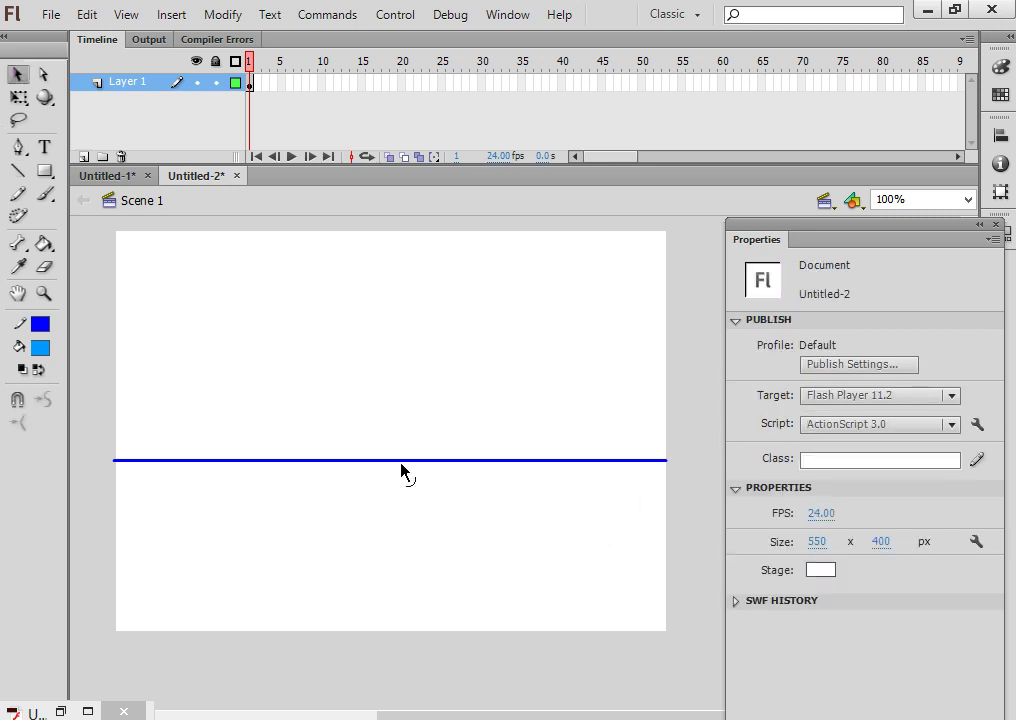
{"action": "left_click_drag", "start_coordinate": [401, 464], "coordinate": [396, 432]}
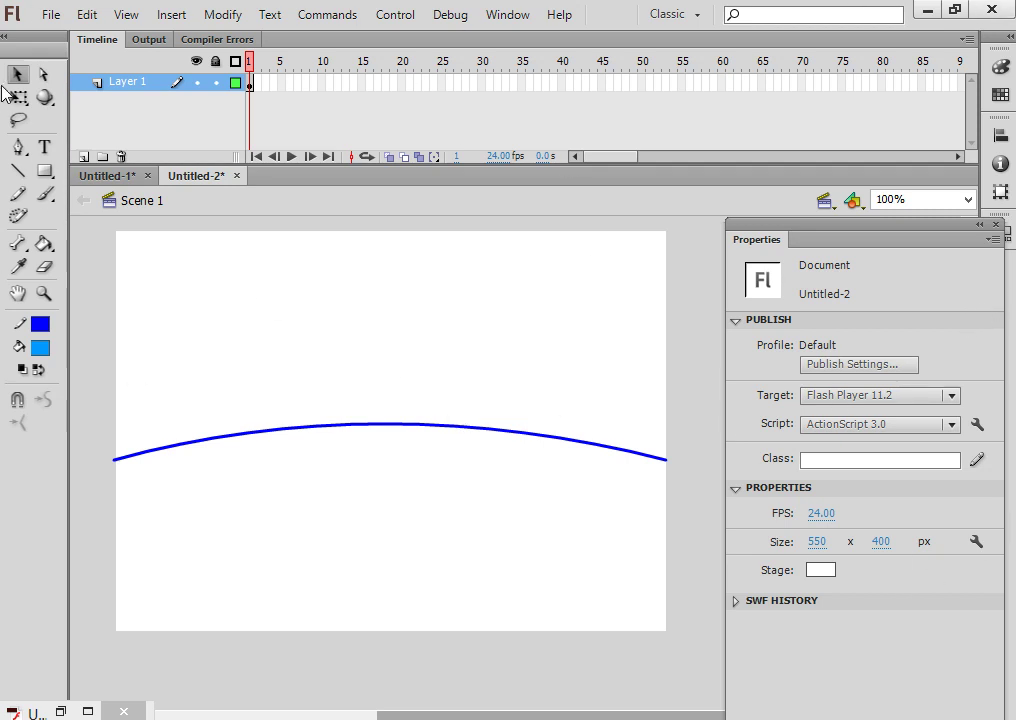
Duplicate the arched line and flip the copy vertically
{"action": "left_click", "coordinate": [381, 428]}
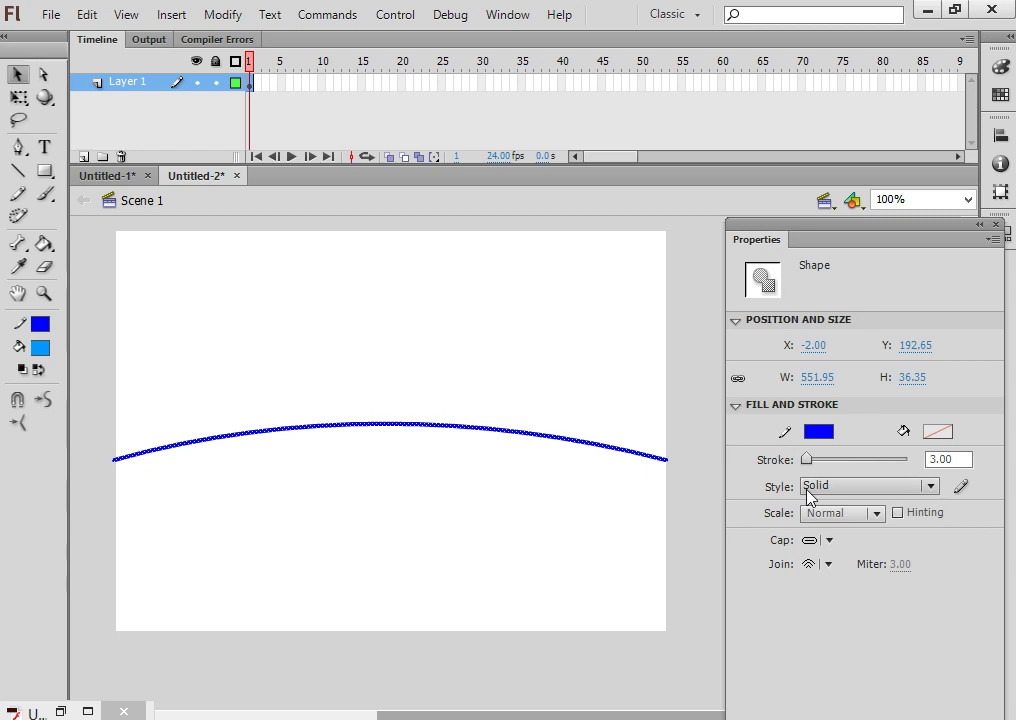
{"action": "key", "text": "ctrl+v"}
{"action": "key", "text": "ctrl+minus"}
{"action": "key", "text": "ctrl+minus"}
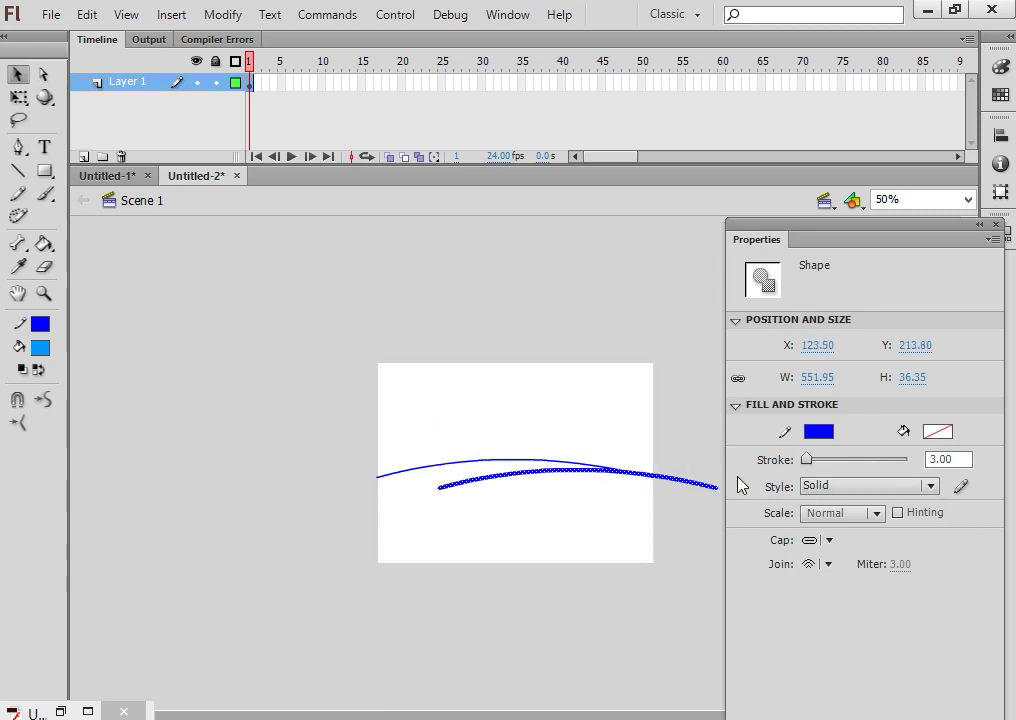
{"action": "left_click", "coordinate": [218, 15]}
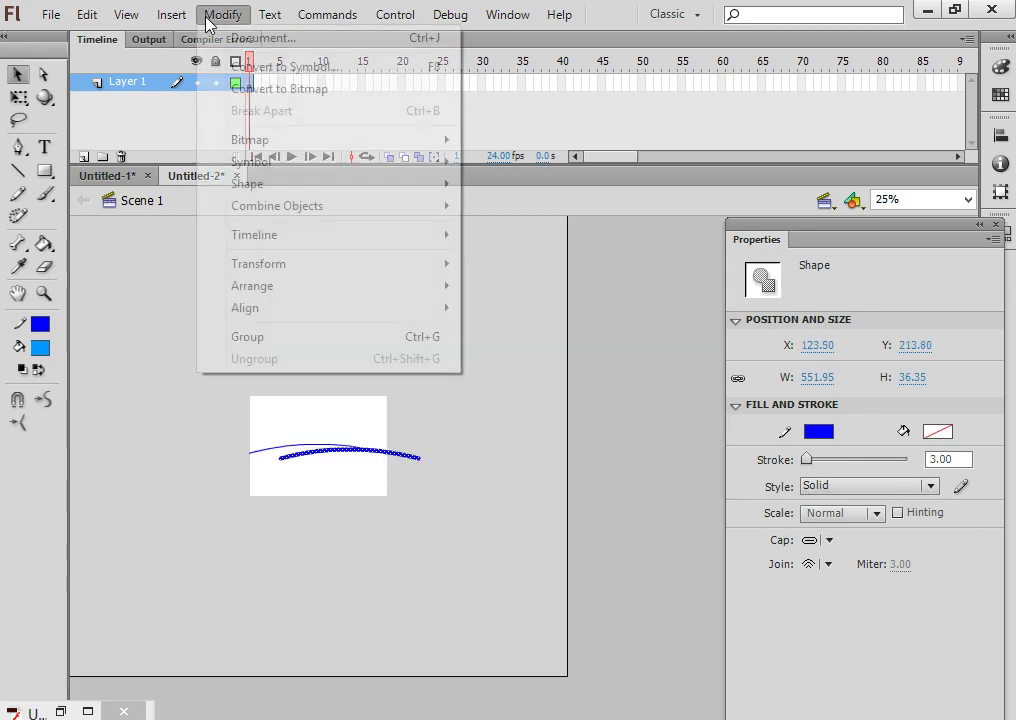
{"action": "mouse_move", "coordinate": [404, 263]}
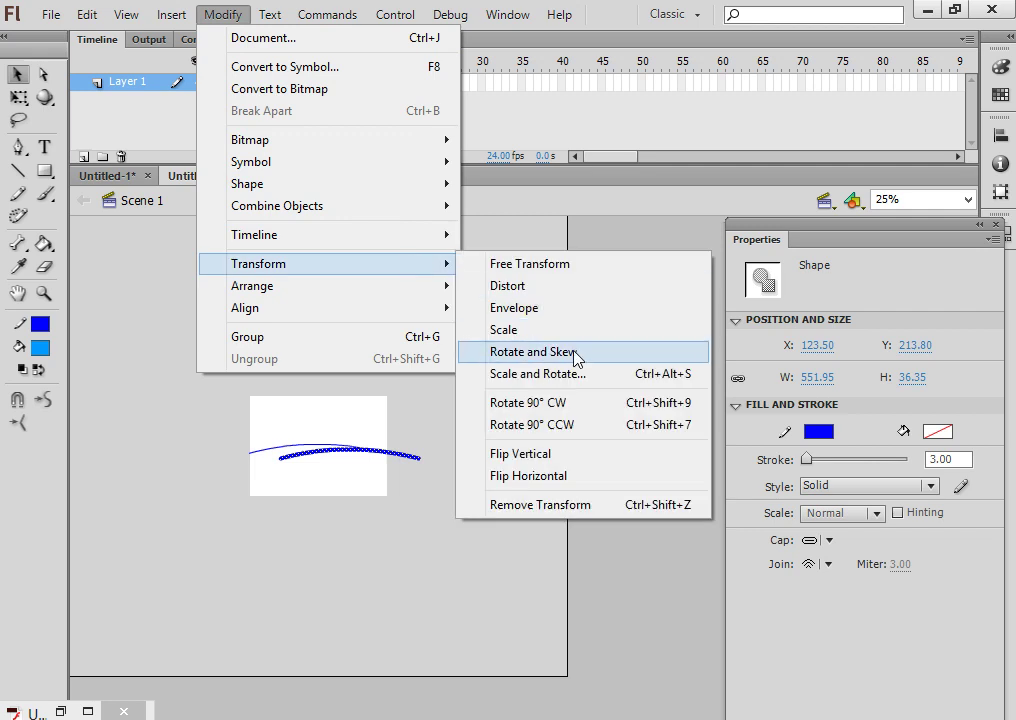
{"action": "left_click", "coordinate": [548, 457]}
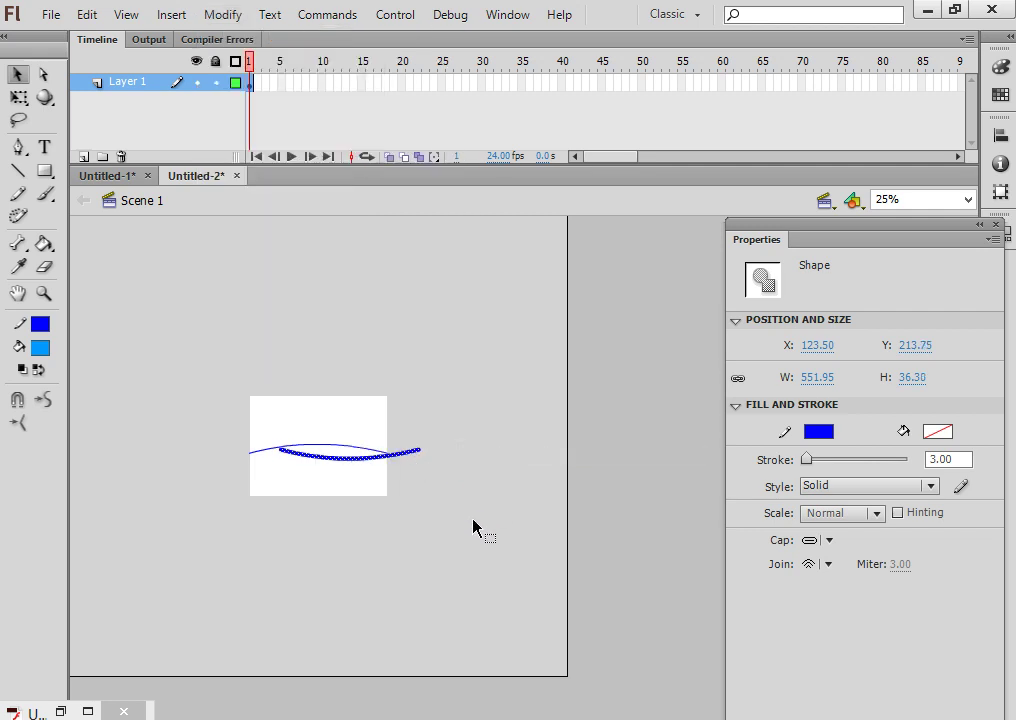
Move the flipped copy beyond the stage's right edge beside the first arch's end, to about X 535.55, Y 226
{"action": "key", "text": "ctrl+="}
{"action": "key", "text": "ctrl+="}
{"action": "left_click_drag", "start_coordinate": [593, 468], "coordinate": [422, 572]}
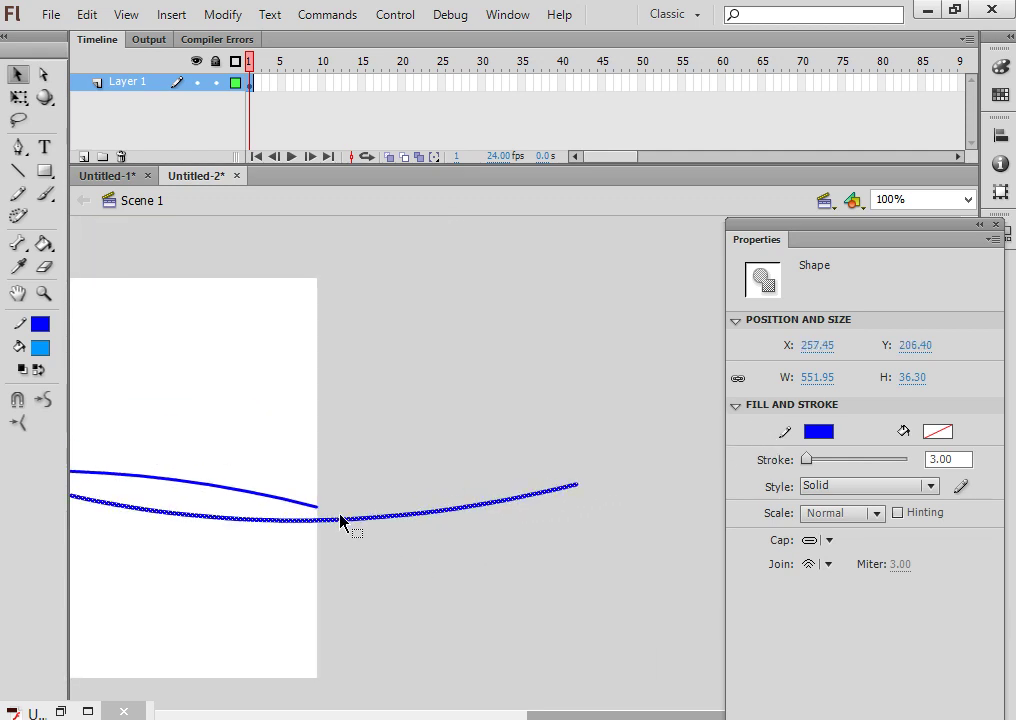
{"action": "left_click_drag", "start_coordinate": [325, 519], "coordinate": [603, 545]}
{"action": "key", "text": "Up"}
{"action": "key", "text": "Up"}
{"action": "key", "text": "Up"}
Nudge the flipped arch up to Y 225.25 to meet the end of the first arch
{"action": "key", "text": "ctrl+equal"}
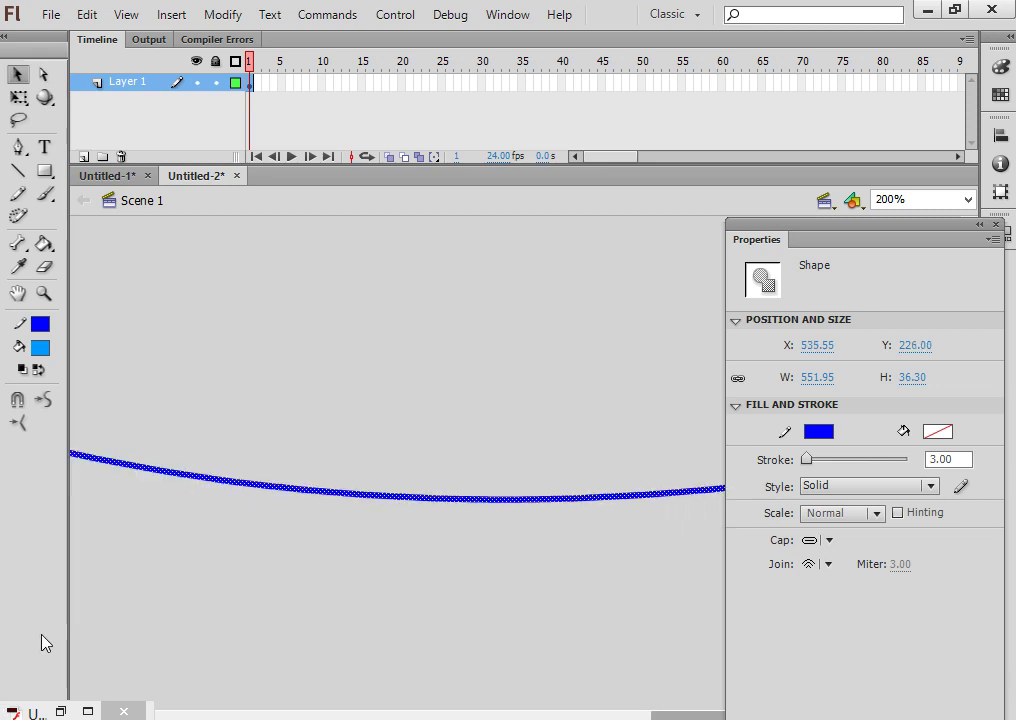
{"action": "key", "text": "ctrl+equal"}
{"action": "key", "text": "space"}
{"action": "left_click_drag", "start_coordinate": [190, 367], "coordinate": [469, 418]}
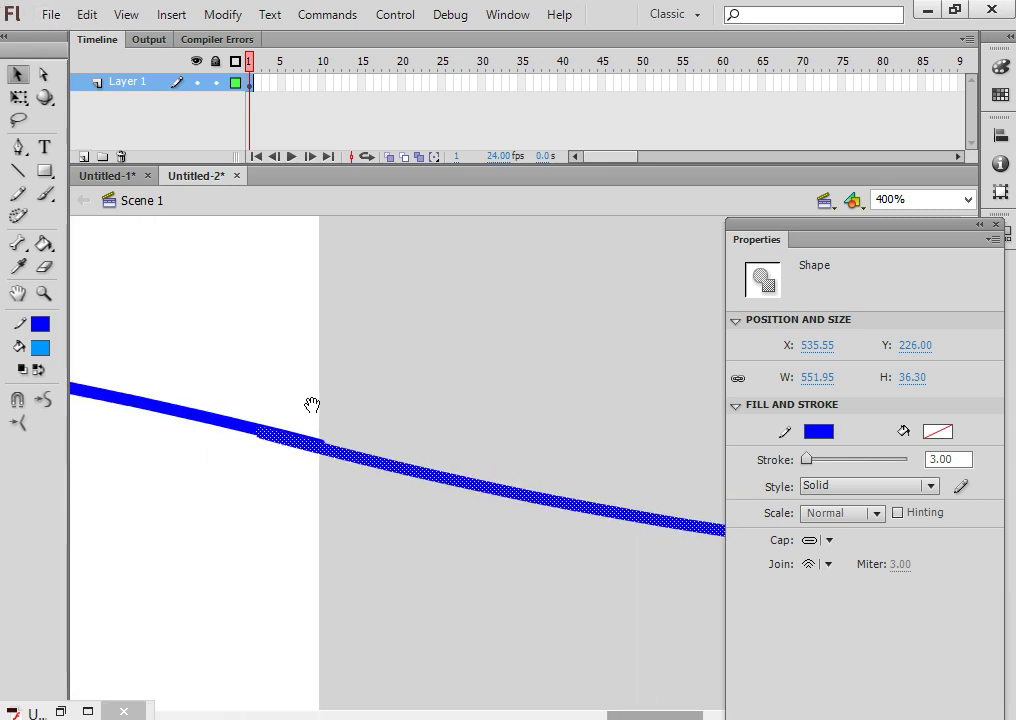
{"action": "key", "text": "Up"}
{"action": "key", "text": "Up"}
{"action": "key", "text": "Up"}
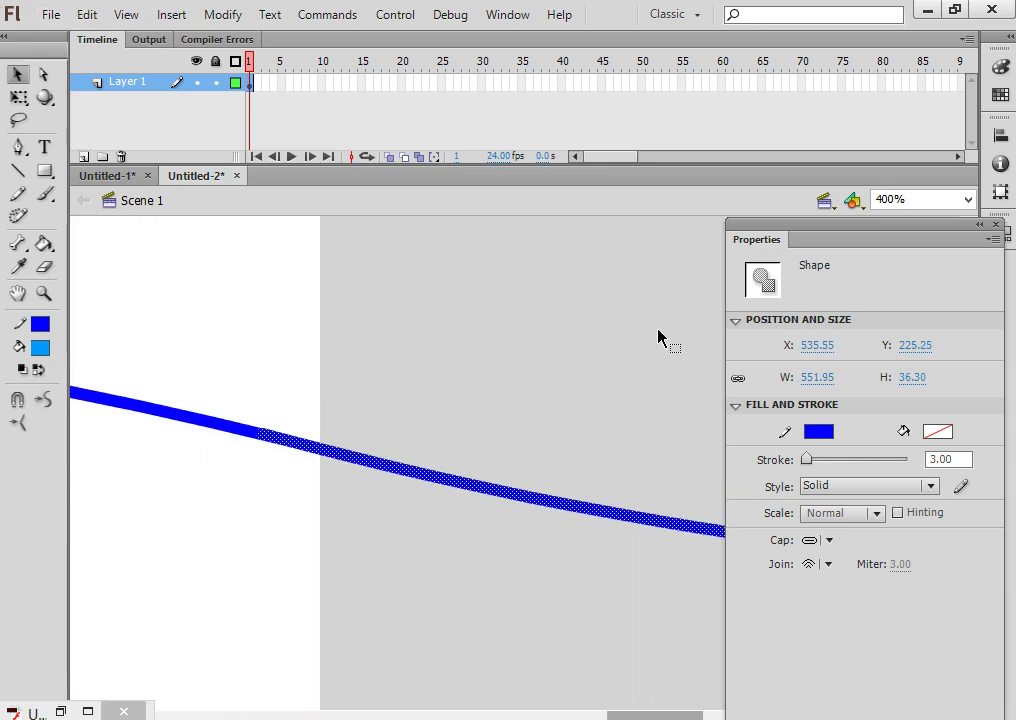
Nudge the flipped arch right to about X 540.80 to reduce its overlap with the first arch
{"action": "key", "text": "ctrl+minus"}
{"action": "key", "text": "ctrl+minus"}
{"action": "key", "text": "ctrl+minus"}
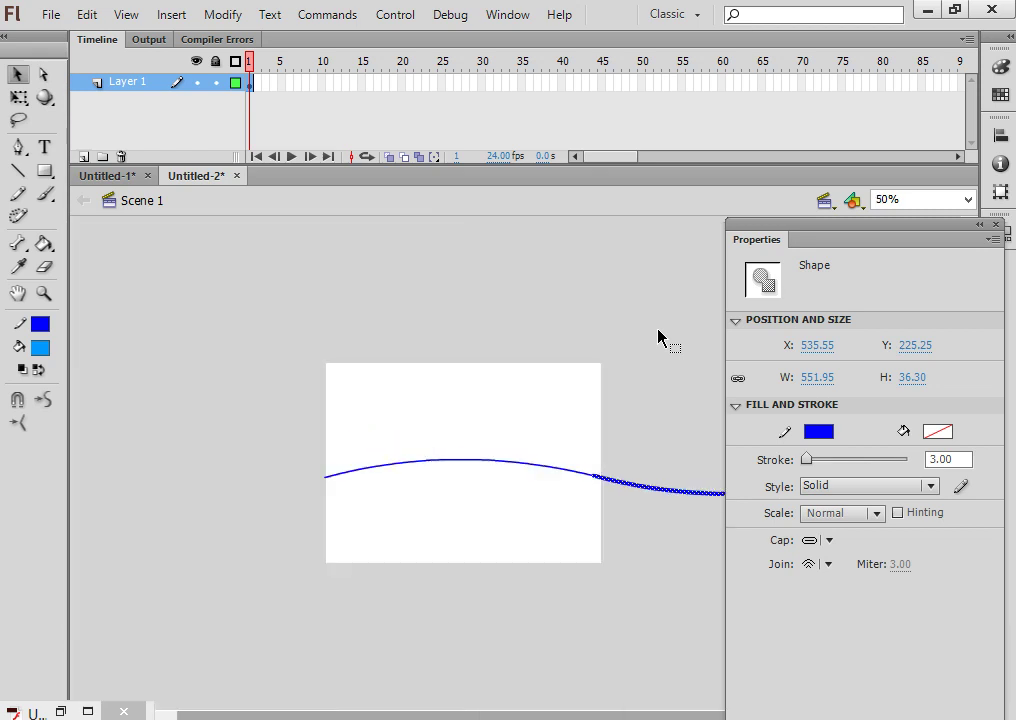
{"action": "key", "text": "ctrl+equal"}
{"action": "key", "text": "ctrl+equal"}
{"action": "left_click_drag", "start_coordinate": [366, 441], "coordinate": [444, 463]}
{"action": "key", "text": "ctrl+equal"}
{"action": "key", "text": "ctrl+equal"}
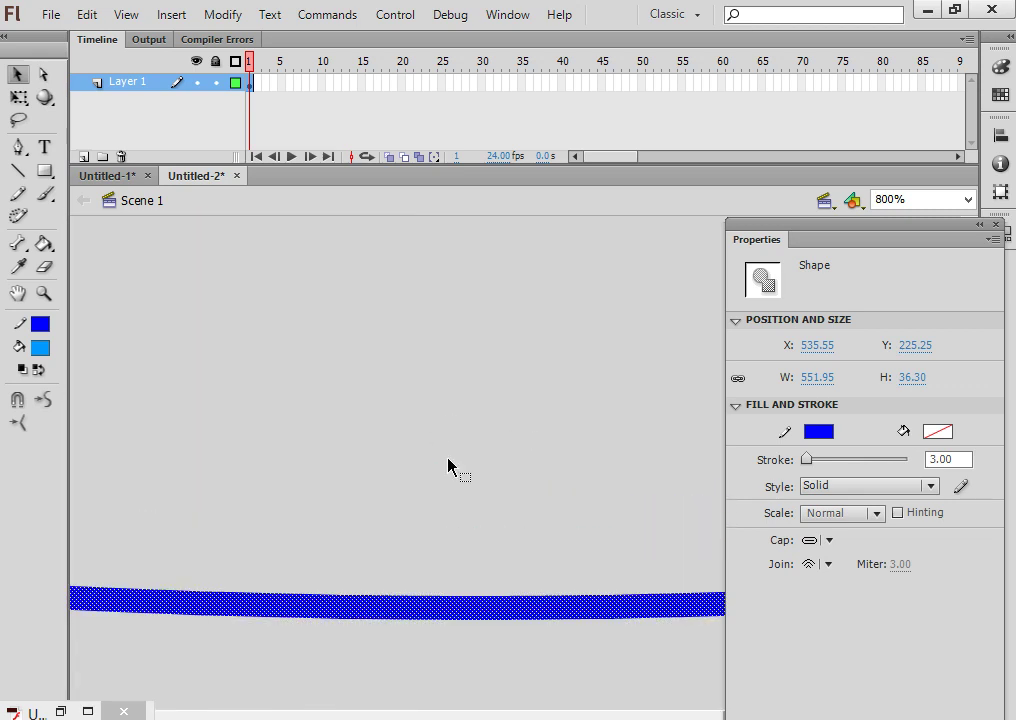
{"action": "left_click_drag", "start_coordinate": [352, 518], "coordinate": [34, 472]}
{"action": "left_click_drag", "start_coordinate": [229, 465], "coordinate": [787, 581]}
{"action": "left_click_drag", "start_coordinate": [424, 513], "coordinate": [254, 461]}
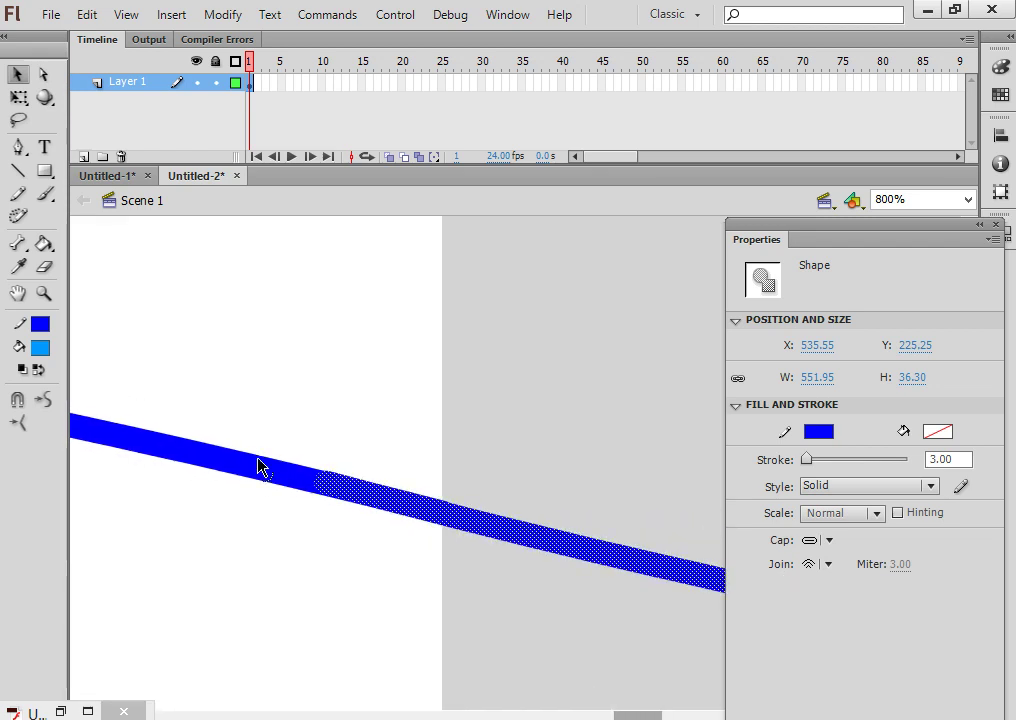
{"action": "key", "text": "Right"}
{"action": "key", "text": "Right"}
{"action": "key", "text": "Right"}
{"action": "key", "text": "Right"}
{"action": "key", "text": "Right"}
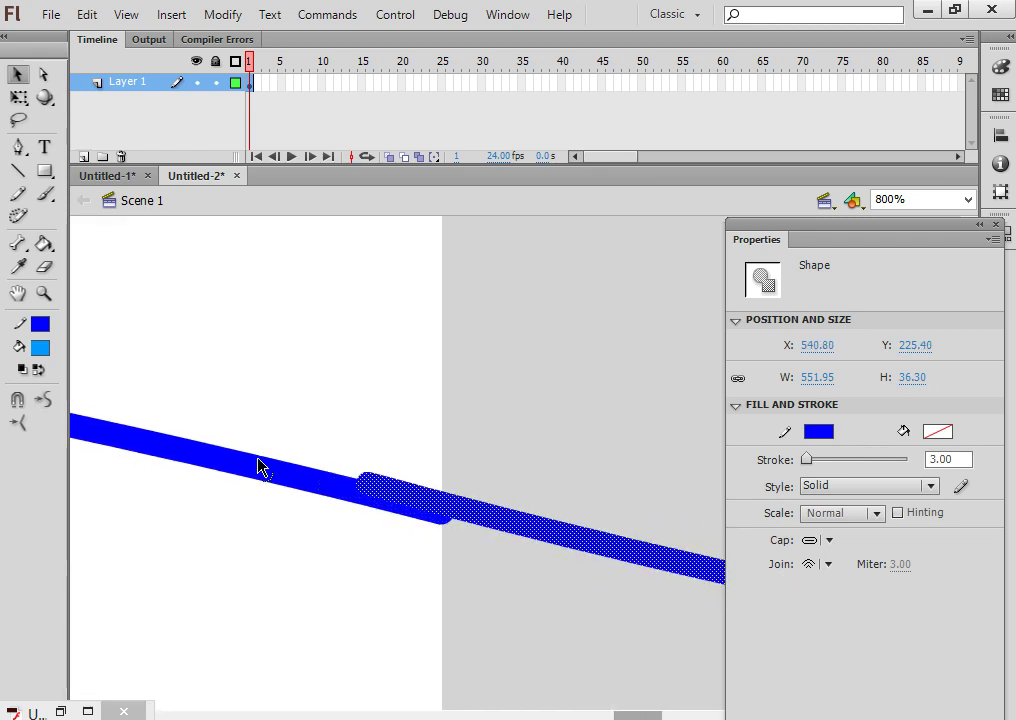
Nudge the flipped arch right and down to X 546.80, Y 228.25 so both curves join smoothly
{"action": "key", "text": "Down"}
{"action": "key", "text": "Down"}
{"action": "key", "text": "Right"}
{"action": "key", "text": "Right"}
{"action": "key", "text": "Right"}
{"action": "key", "text": "Right"}
{"action": "key", "text": "Right"}
{"action": "key", "text": "Down"}
{"action": "key", "text": "Down"}
{"action": "key", "text": "Right"}
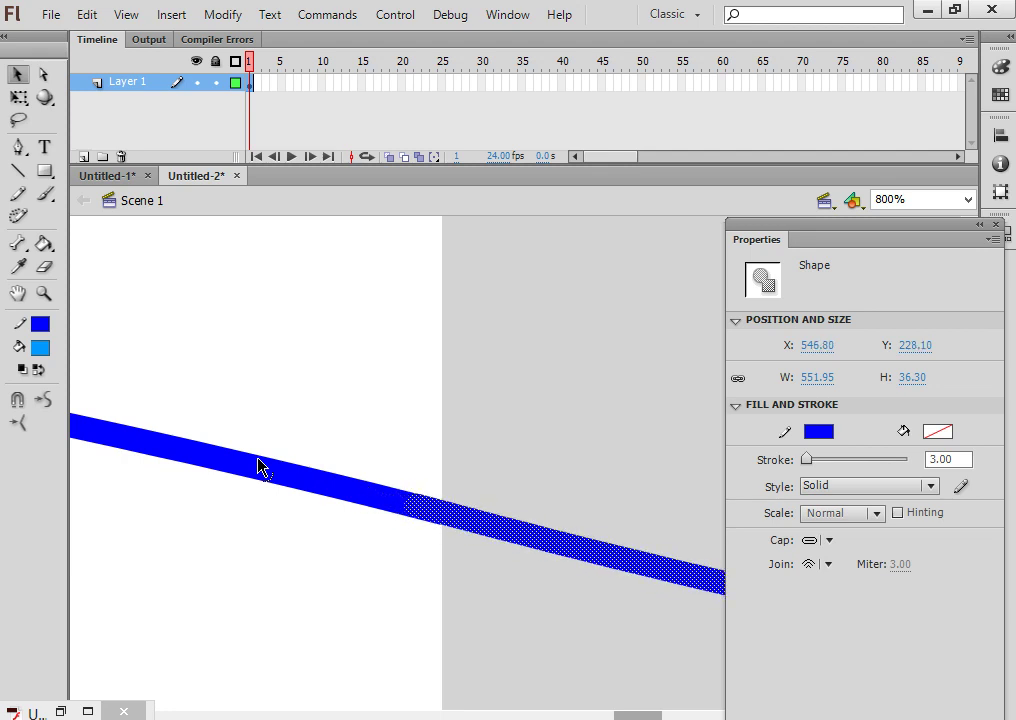
{"action": "key", "text": "Down"}
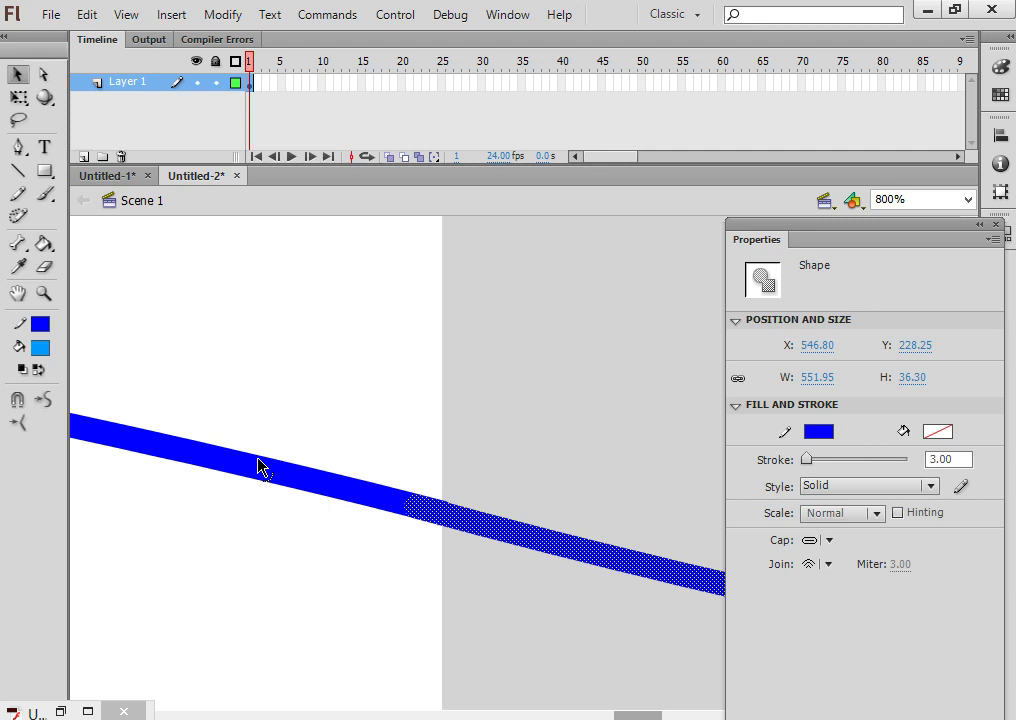
Duplicate both joined arches together and move the copy near the wave's right end, at about X 1082, Y 157.15
{"action": "key", "text": "ctrl+minus"}
{"action": "key", "text": "ctrl+minus"}
{"action": "key", "text": "ctrl+minus"}
{"action": "key", "text": "ctrl+minus"}
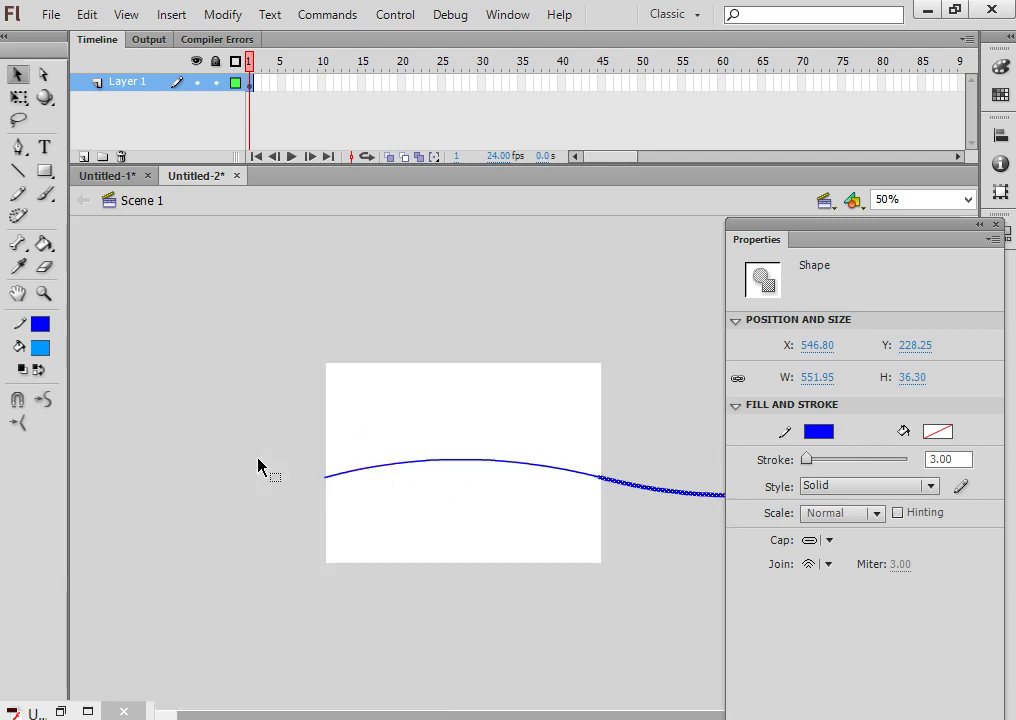
{"action": "scroll", "coordinate": [113, 303], "scroll_direction": "down", "scroll_amount": 3}
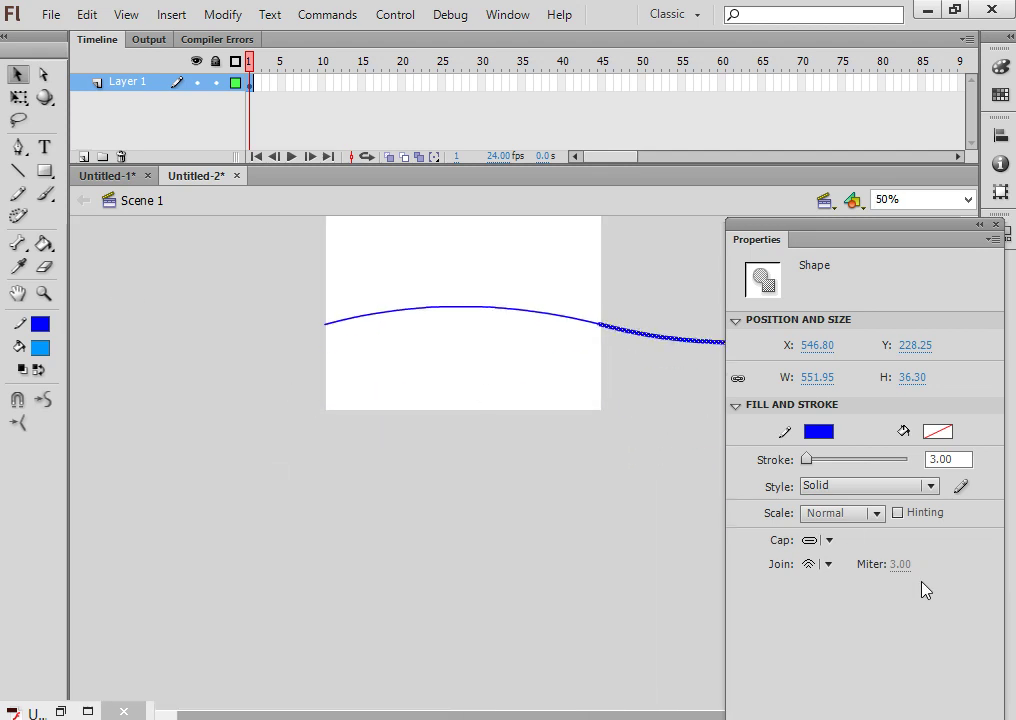
{"action": "key", "text": "ctrl+minus"}
{"action": "left_click", "coordinate": [222, 407]}
{"action": "mouse_move", "coordinate": [222, 407]}
{"action": "left_mouse_down"}
{"action": "mouse_move", "coordinate": [769, 615]}
{"action": "mouse_move", "coordinate": [560, 540]}
{"action": "left_mouse_up"}
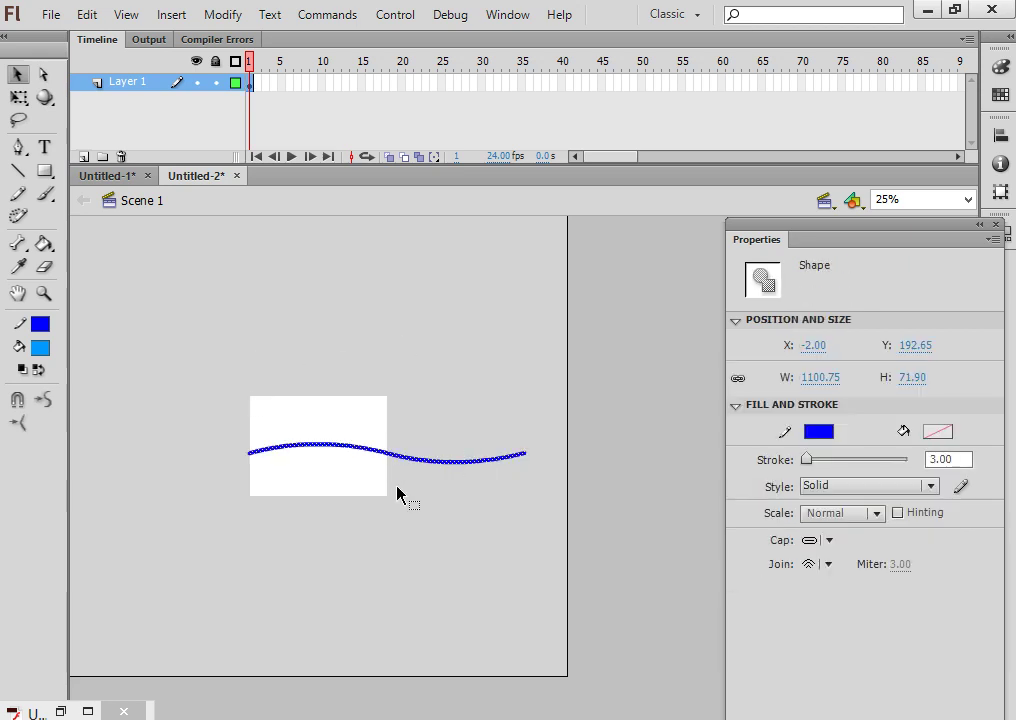
{"action": "key", "text": "ctrl+v"}
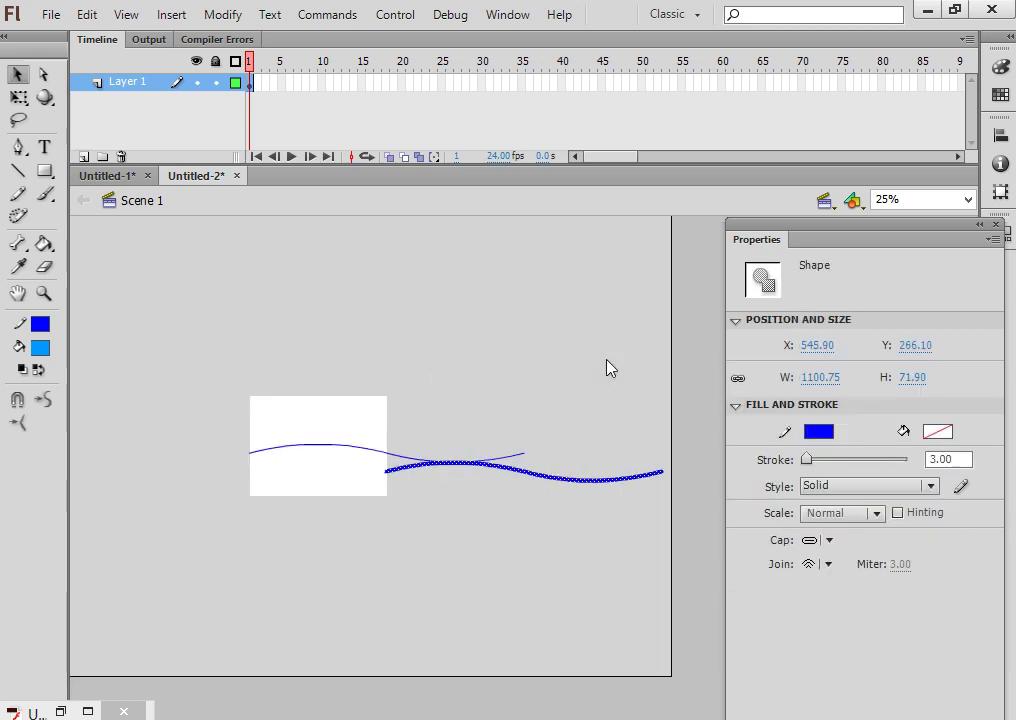
{"action": "left_click_drag", "start_coordinate": [519, 474], "coordinate": [660, 456]}
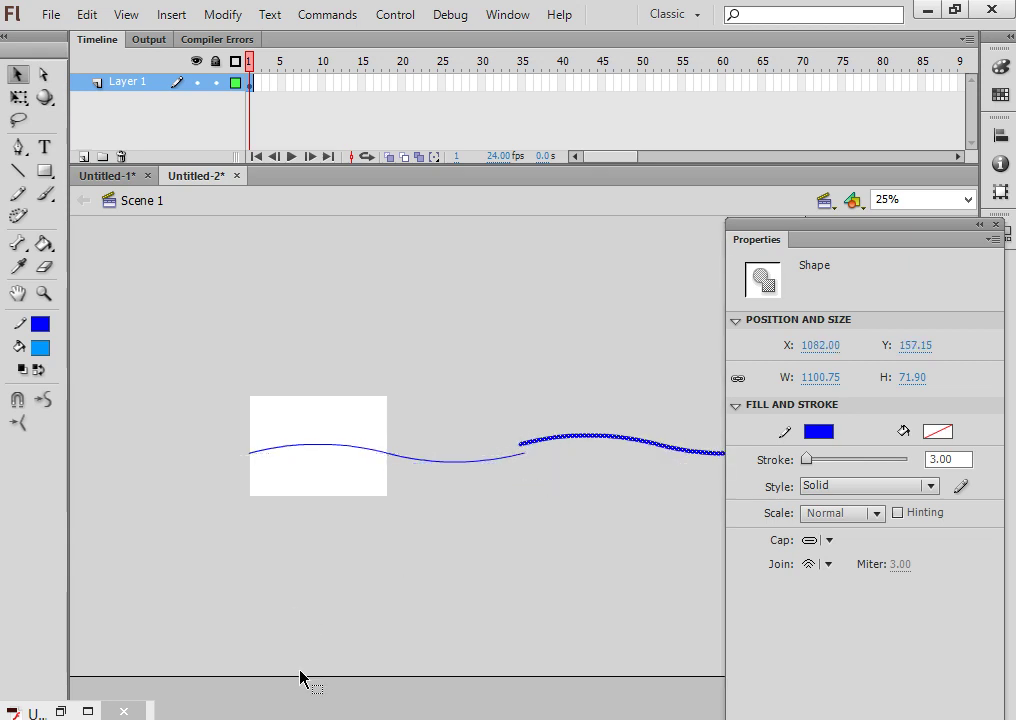
Align the copied wave with the end of the first one at X 1098.50, Y 191.65
{"action": "key", "text": "ctrl+equal"}
{"action": "key", "text": "ctrl+equal"}
{"action": "key", "text": "ctrl+equal"}
{"action": "mouse_move", "coordinate": [390, 445]}
{"action": "left_mouse_down"}
{"action": "mouse_move", "coordinate": [261, 481]}
{"action": "mouse_move", "coordinate": [245, 531]}
{"action": "mouse_move", "coordinate": [438, 509]}
{"action": "mouse_move", "coordinate": [379, 356]}
{"action": "mouse_move", "coordinate": [382, 321]}
{"action": "mouse_move", "coordinate": [376, 375]}
{"action": "mouse_move", "coordinate": [388, 390]}
{"action": "mouse_move", "coordinate": [379, 389]}
{"action": "left_mouse_up"}
{"action": "key", "text": "Down"}
{"action": "key", "text": "Right"}
{"action": "key", "text": "Right"}
{"action": "key", "text": "Up"}
{"action": "key", "text": "Left"}
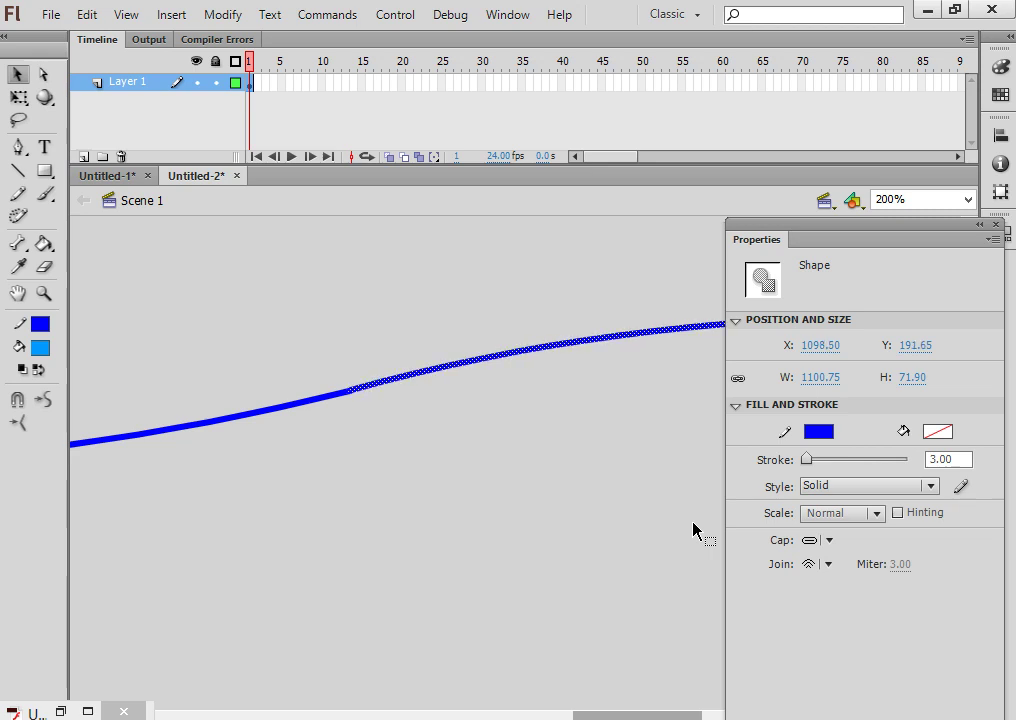
{"action": "key", "text": "ctrl+z"}
{"action": "key", "text": "ctrl+y"}
{"action": "key", "text": "ctrl+minus"}
{"action": "key", "text": "ctrl+minus"}
{"action": "key", "text": "ctrl+minus"}
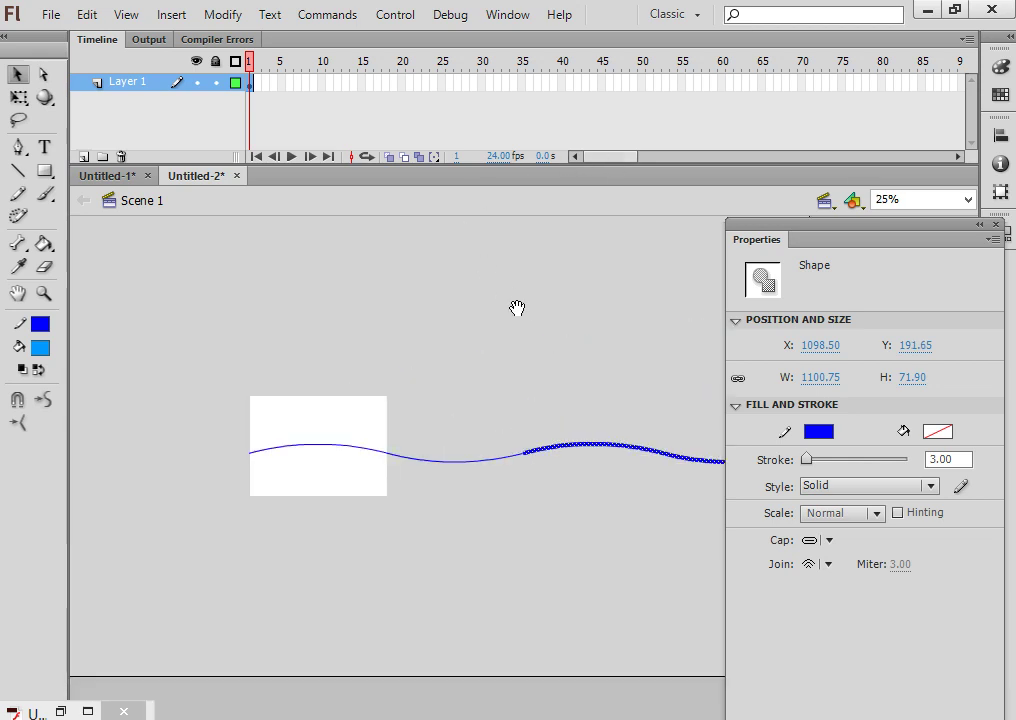
Deselect the wave and collapse the floating Properties panel to uncover the whole drawing
{"action": "left_click", "coordinate": [540, 490]}
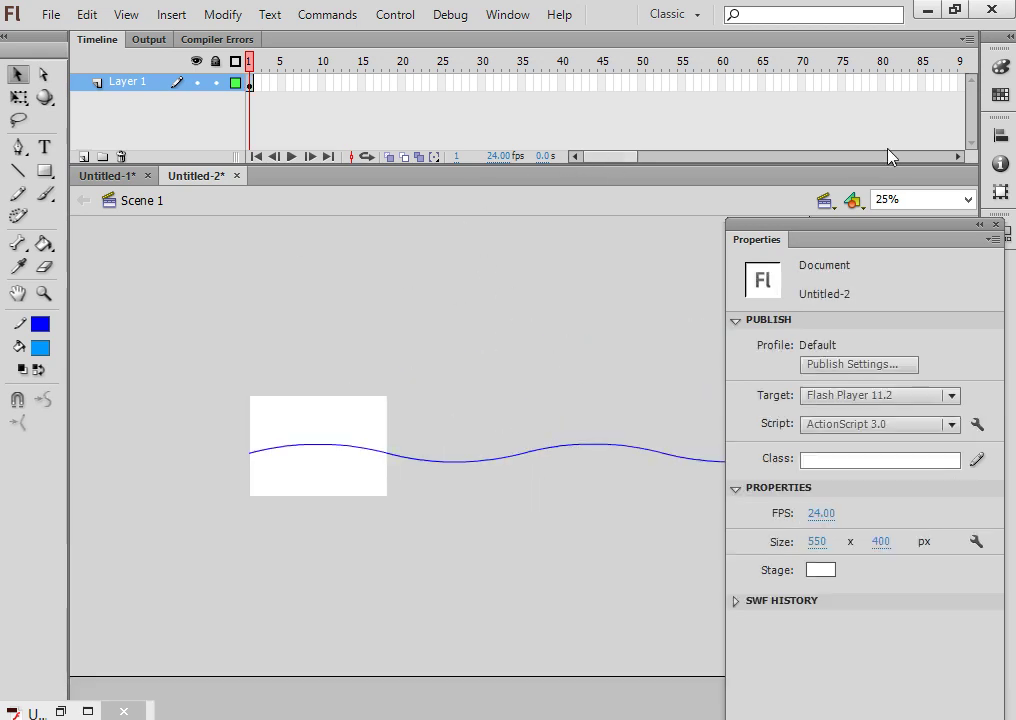
{"action": "left_click", "coordinate": [981, 224]}
{"action": "left_click_drag", "start_coordinate": [811, 546], "coordinate": [170, 352]}
{"action": "left_click", "coordinate": [450, 260]}
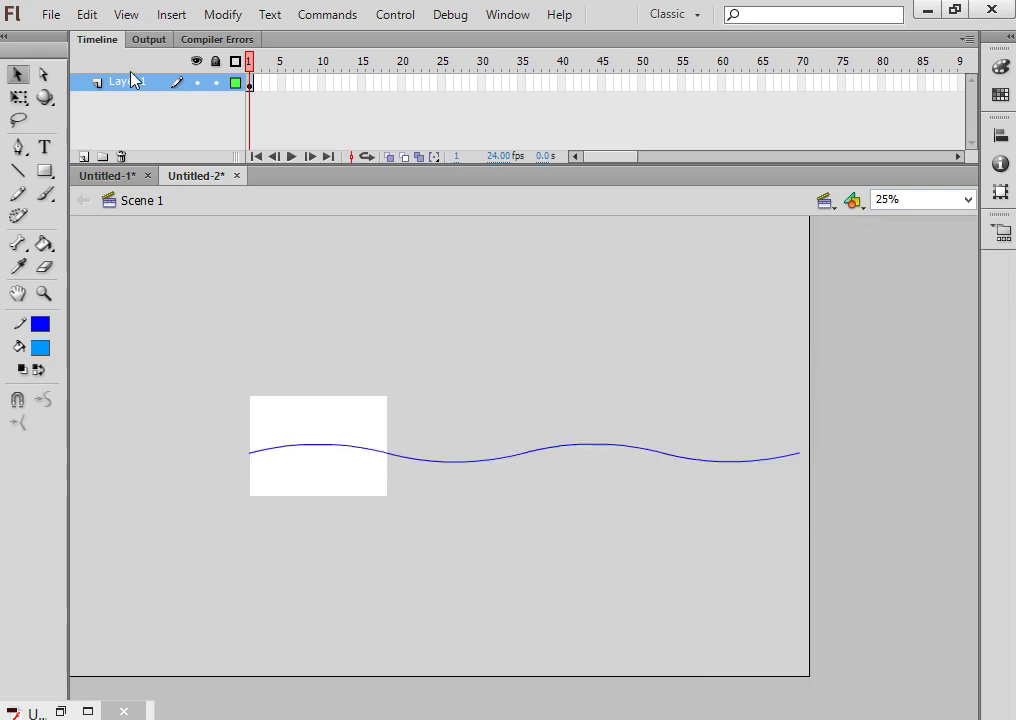
Close the wave into an outline with the Pen tool, connecting both ends through corner points below them
{"action": "left_click", "coordinate": [17, 147]}
{"action": "left_click", "coordinate": [54, 150]}
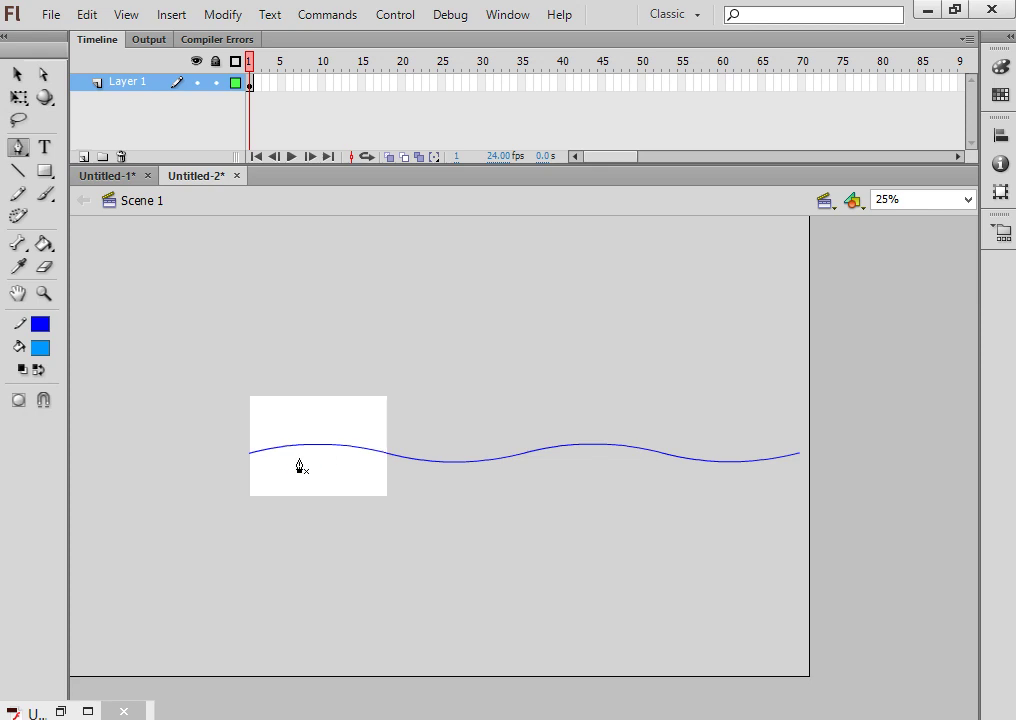
{"action": "left_click", "coordinate": [249, 456]}
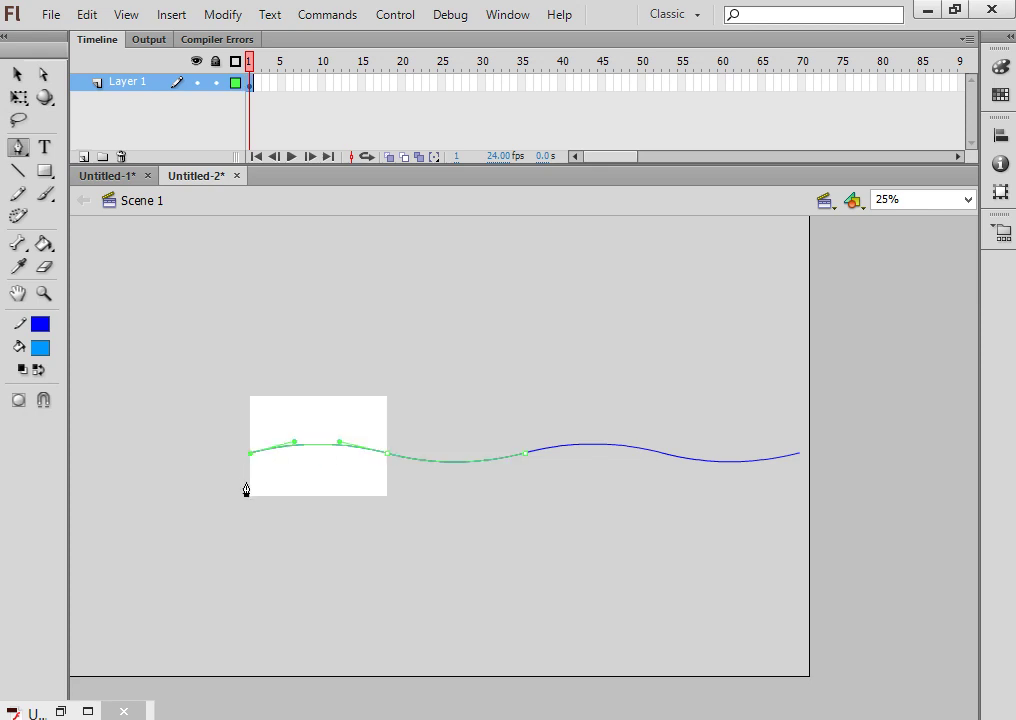
{"action": "left_click", "coordinate": [248, 496]}
{"action": "left_click", "coordinate": [800, 508]}
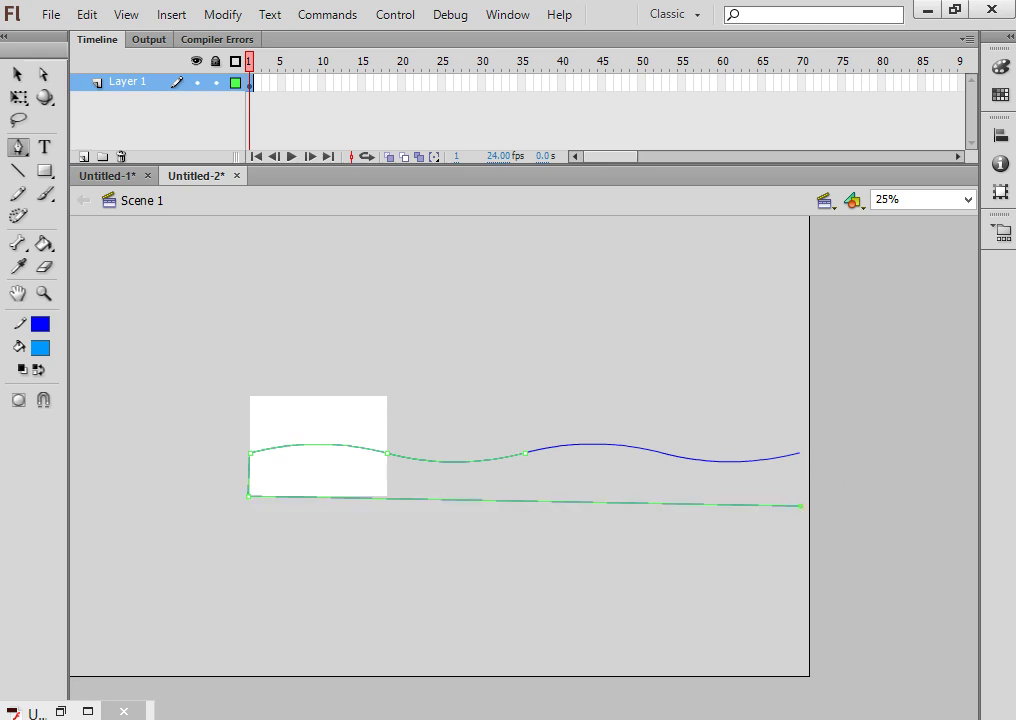
{"action": "left_click", "coordinate": [800, 458]}
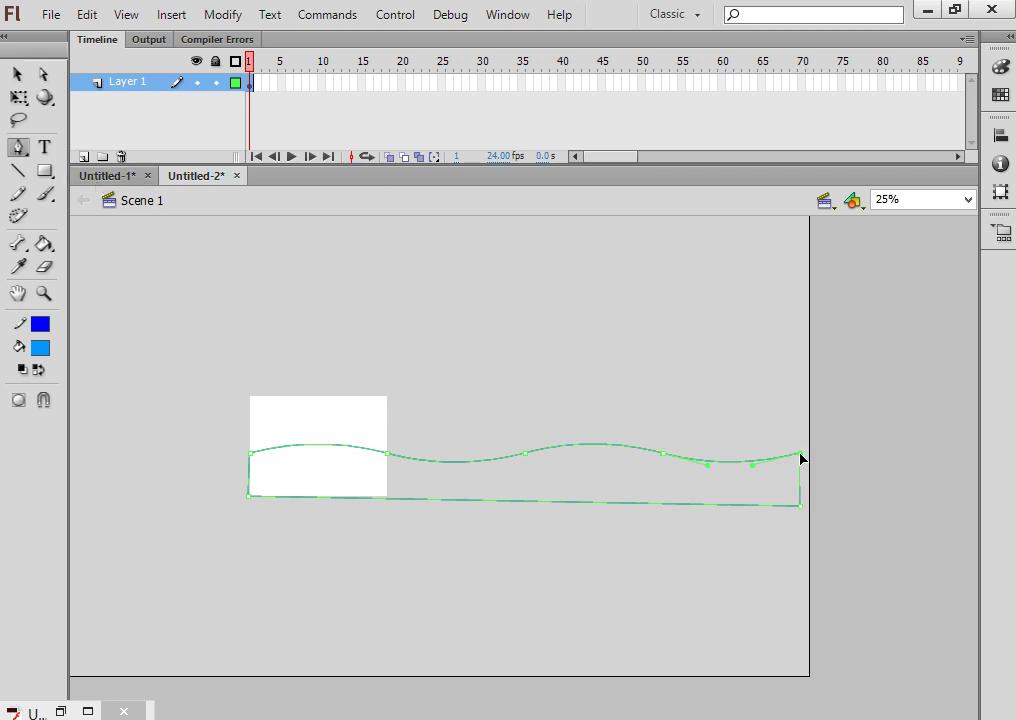
Try to fill the closed wave outline with the light blue fill colour using the Paint Bucket
{"action": "left_click", "coordinate": [17, 73]}
{"action": "left_click", "coordinate": [43, 243]}
{"action": "left_click", "coordinate": [96, 245]}
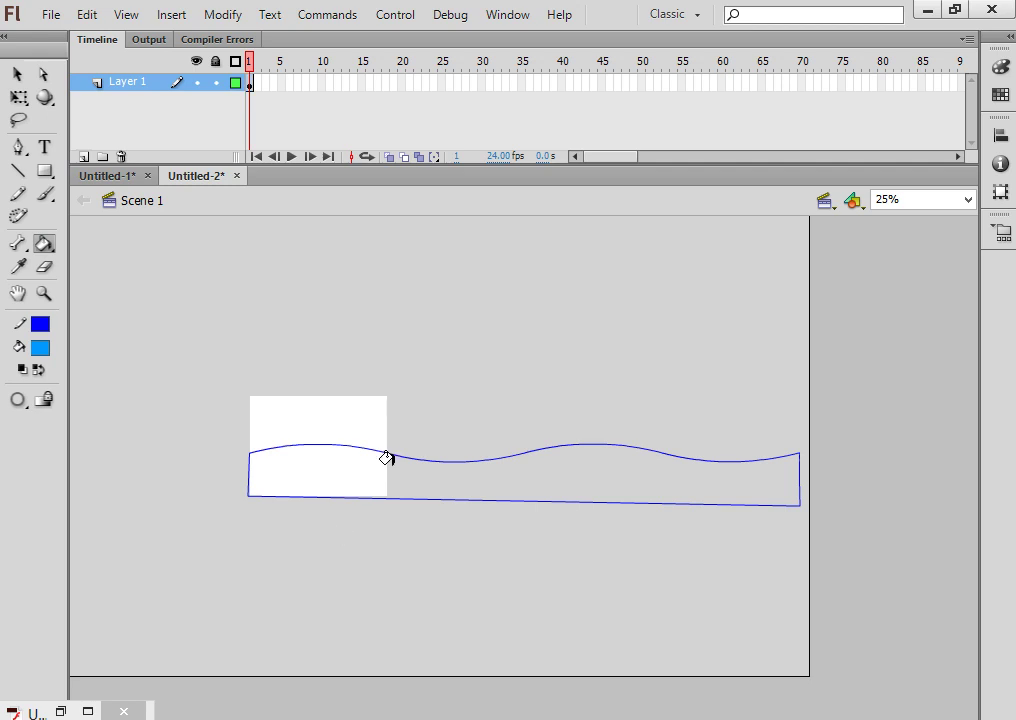
Select the whole wave outline and examine its joins and far upper corner for gaps
{"action": "left_click", "coordinate": [16, 77]}
{"action": "mouse_move", "coordinate": [177, 386]}
{"action": "left_mouse_down"}
{"action": "mouse_move", "coordinate": [748, 605]}
{"action": "mouse_move", "coordinate": [823, 571]}
{"action": "left_mouse_up"}
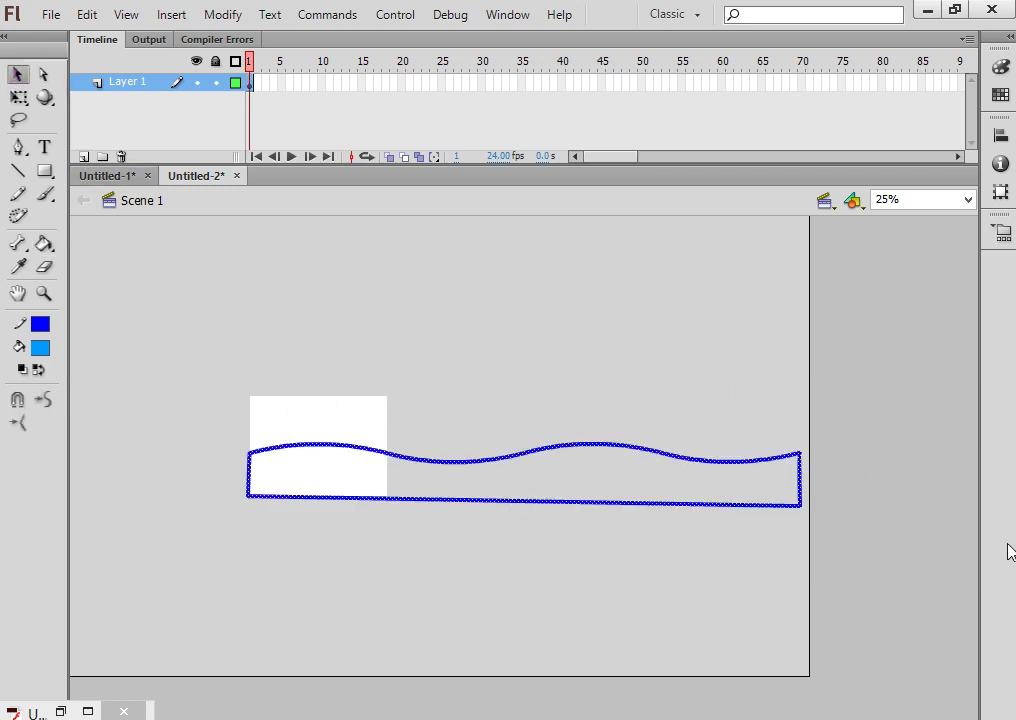
{"action": "key", "text": "ctrl+equal"}
{"action": "key", "text": "ctrl+equal"}
{"action": "key", "text": "ctrl+equal"}
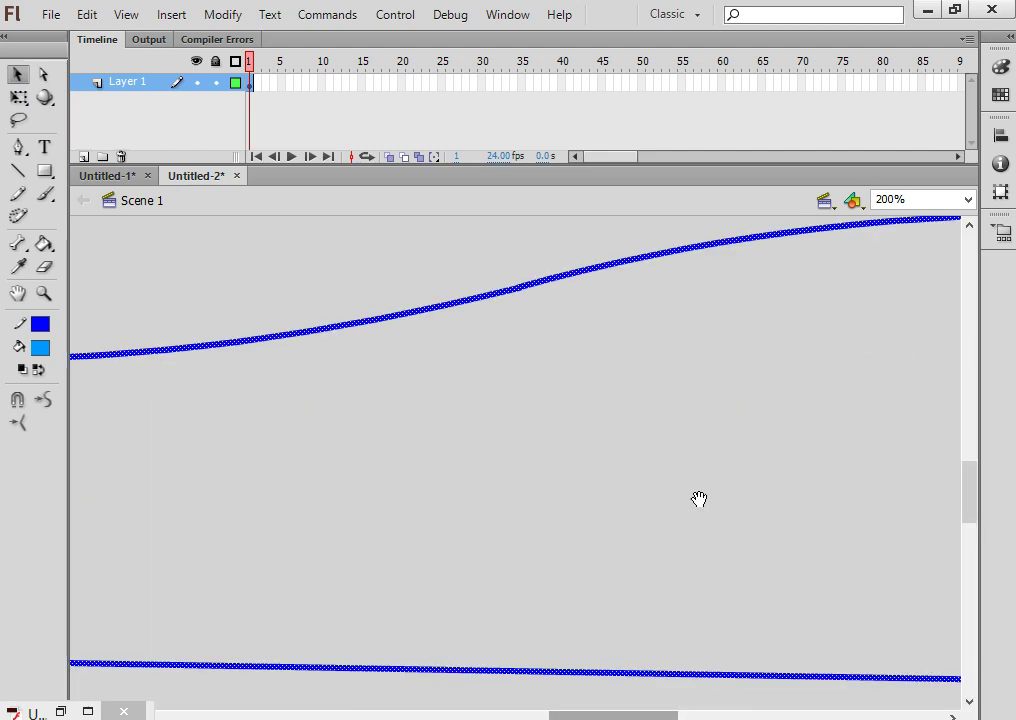
{"action": "left_click_drag", "start_coordinate": [680, 499], "coordinate": [306, 494]}
{"action": "left_click_drag", "start_coordinate": [905, 429], "coordinate": [311, 400]}
{"action": "scroll", "coordinate": [705, 417], "scroll_direction": "up", "scroll_amount": 2}
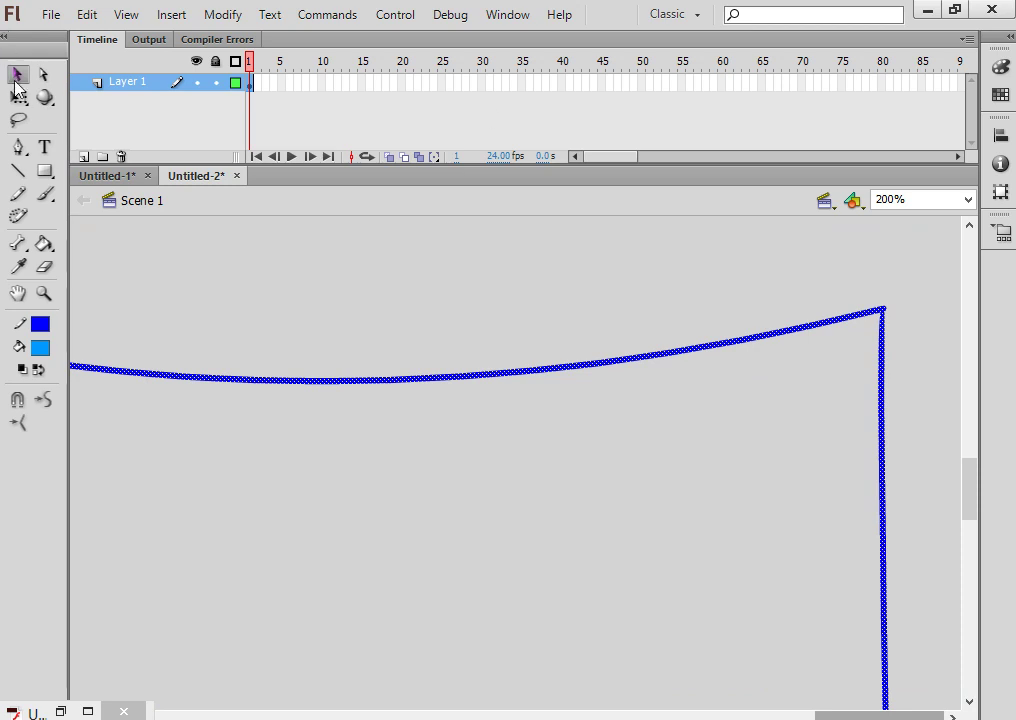
Select the vertical line at the wave's far right end and examine its corner and the adjoining lines for gaps
{"action": "left_click", "coordinate": [712, 386]}
{"action": "left_click", "coordinate": [885, 320]}
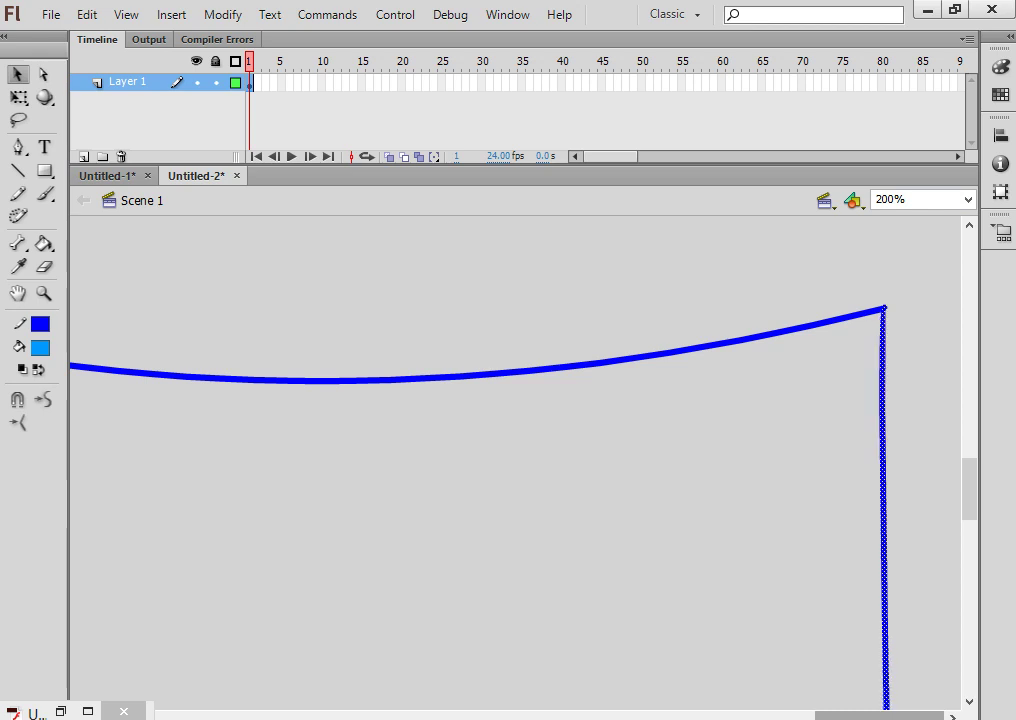
{"action": "scroll", "coordinate": [660, 455], "scroll_direction": "down", "scroll_amount": 5}
{"action": "left_click_drag", "start_coordinate": [753, 410], "coordinate": [901, 595]}
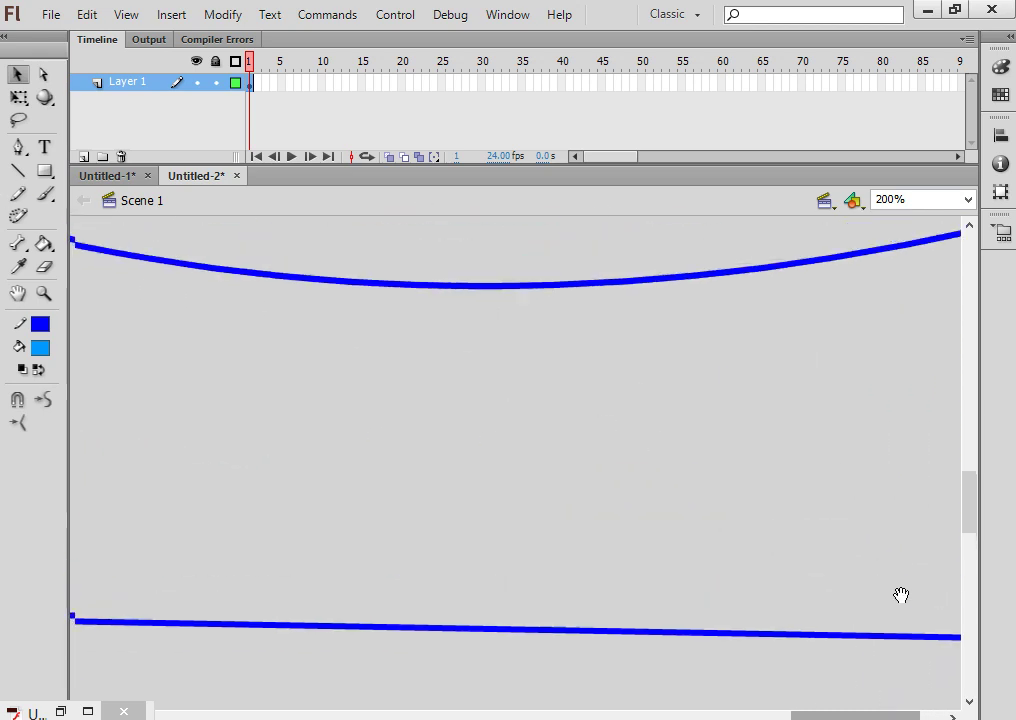
Select the whole wave outline and try the Paint Bucket with the light blue fill colour on it
{"action": "left_click", "coordinate": [43, 243]}
{"action": "key", "text": "ctrl+minus"}
{"action": "key", "text": "ctrl+minus"}
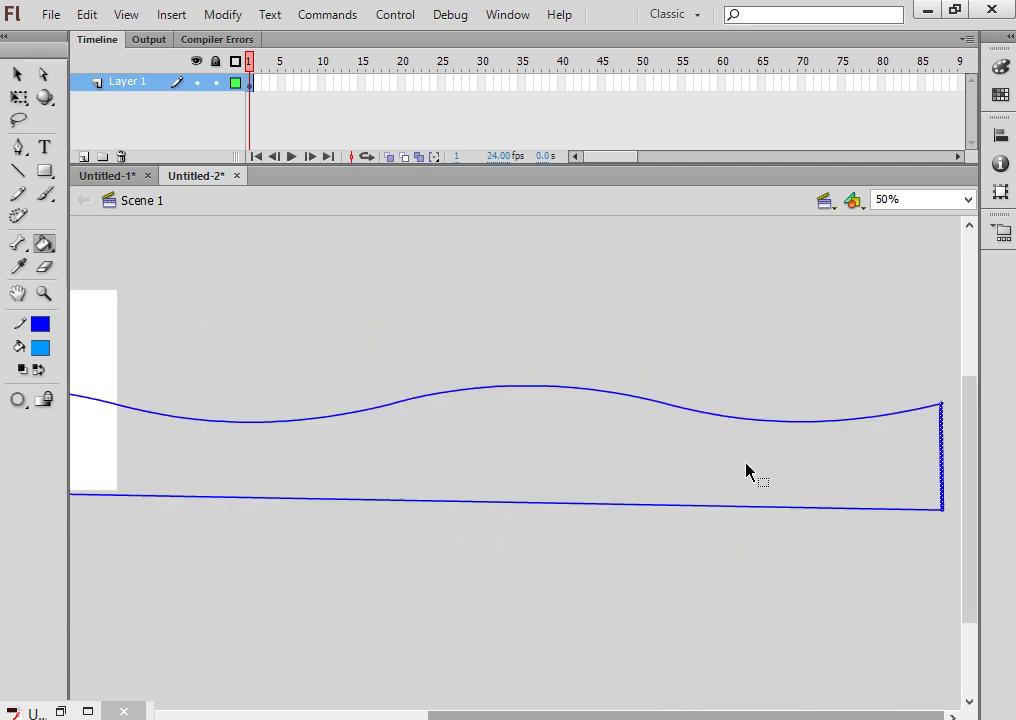
{"action": "key", "text": "ctrl+minus"}
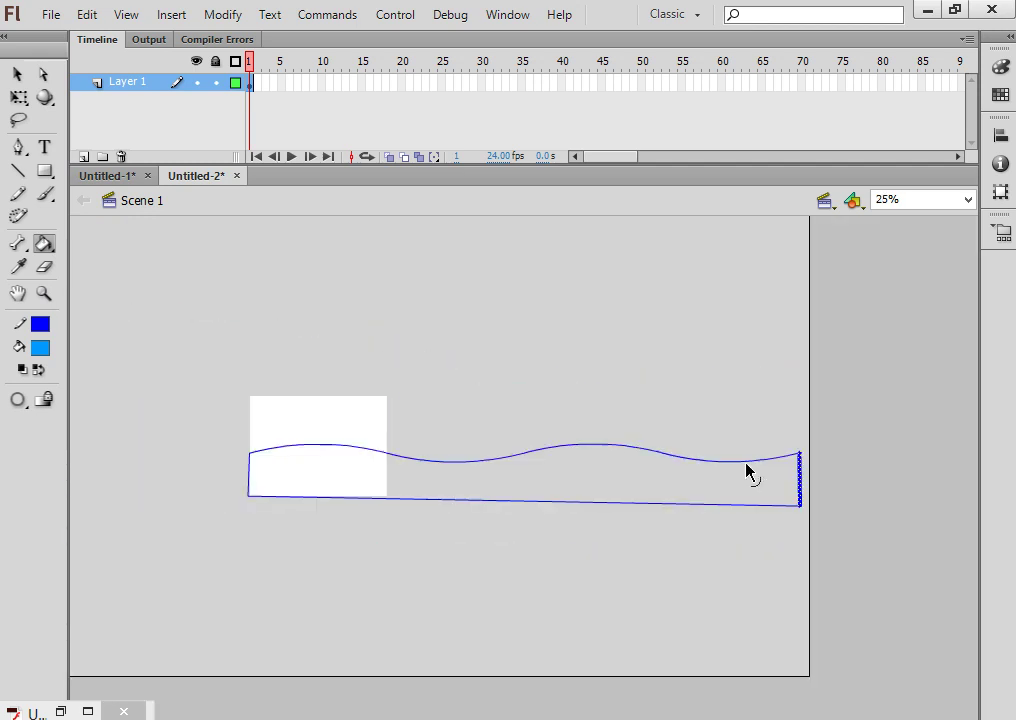
{"action": "left_click", "coordinate": [17, 74]}
{"action": "left_click_drag", "start_coordinate": [184, 334], "coordinate": [808, 670]}
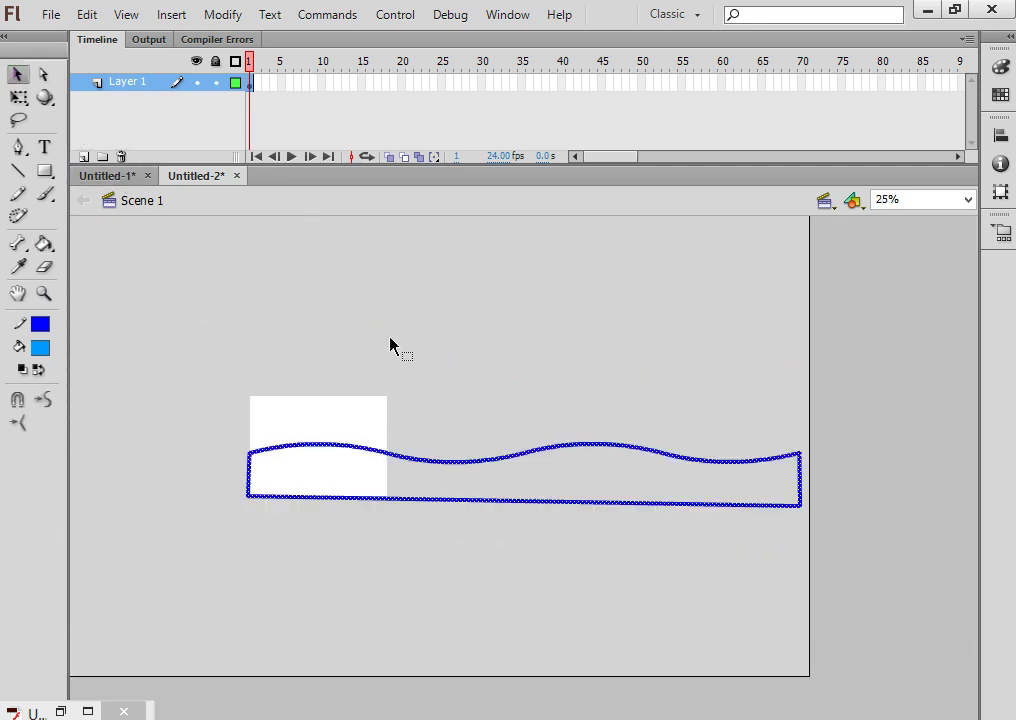
{"action": "left_click", "coordinate": [43, 243]}
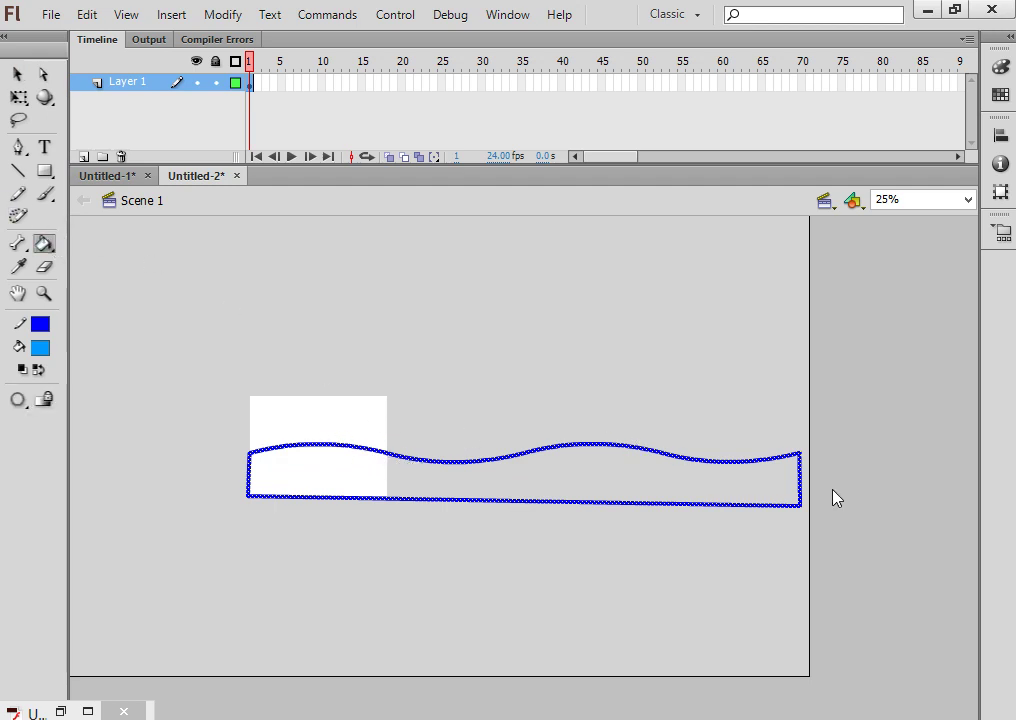
{"action": "key", "text": "v"}
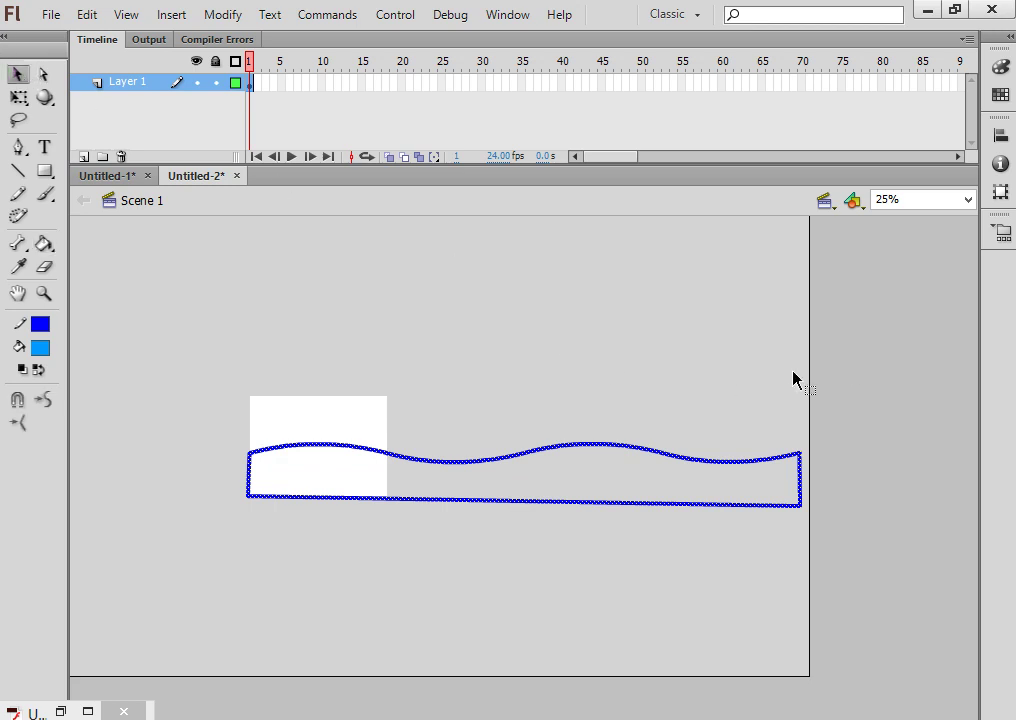
Free-transform the vertical line at the wave's right end so its upper part shifts slightly inward under the wave's tip
{"action": "left_click", "coordinate": [757, 569]}
{"action": "left_click", "coordinate": [800, 468]}
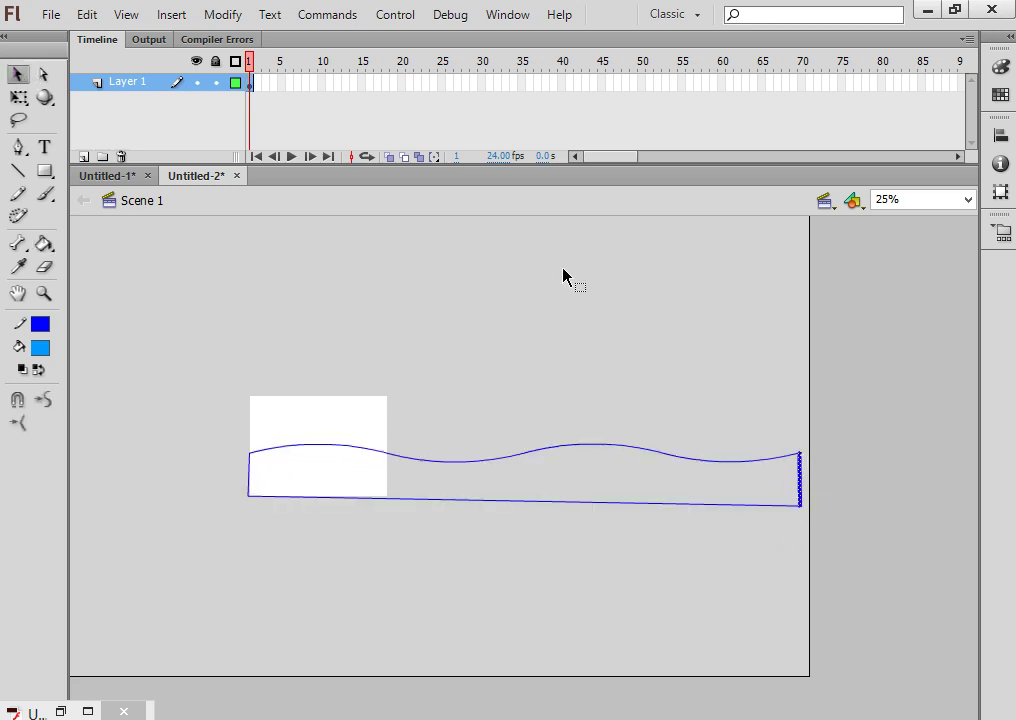
{"action": "left_click", "coordinate": [19, 100]}
{"action": "key", "text": "ctrl+equal"}
{"action": "key", "text": "ctrl+equal"}
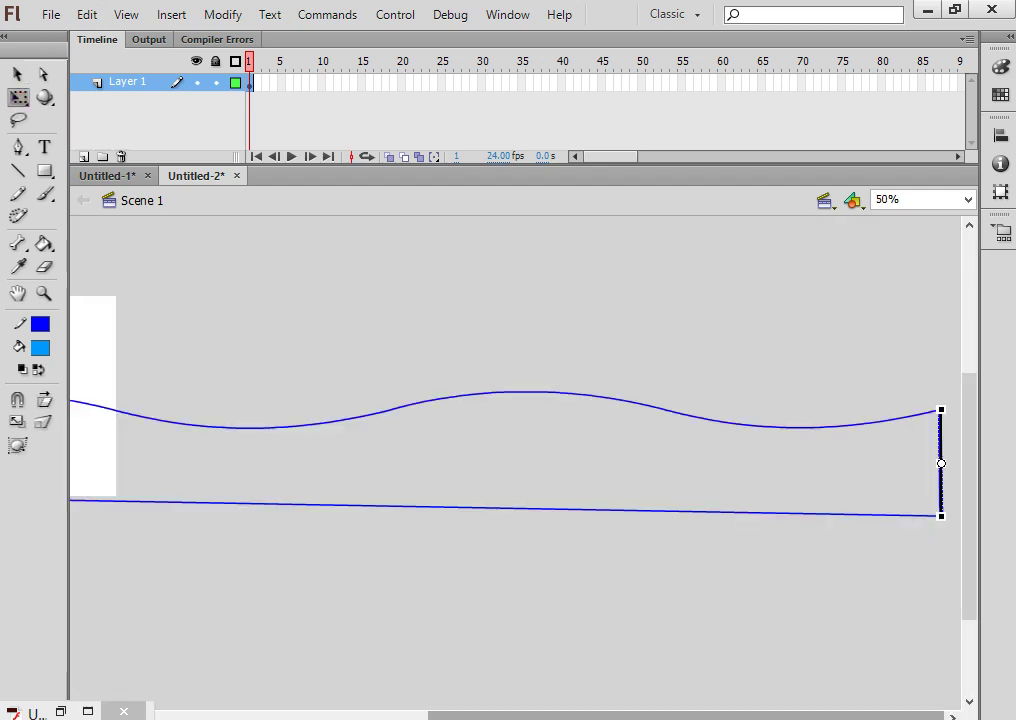
{"action": "key", "text": "ctrl+equal"}
{"action": "key", "text": "ctrl+equal"}
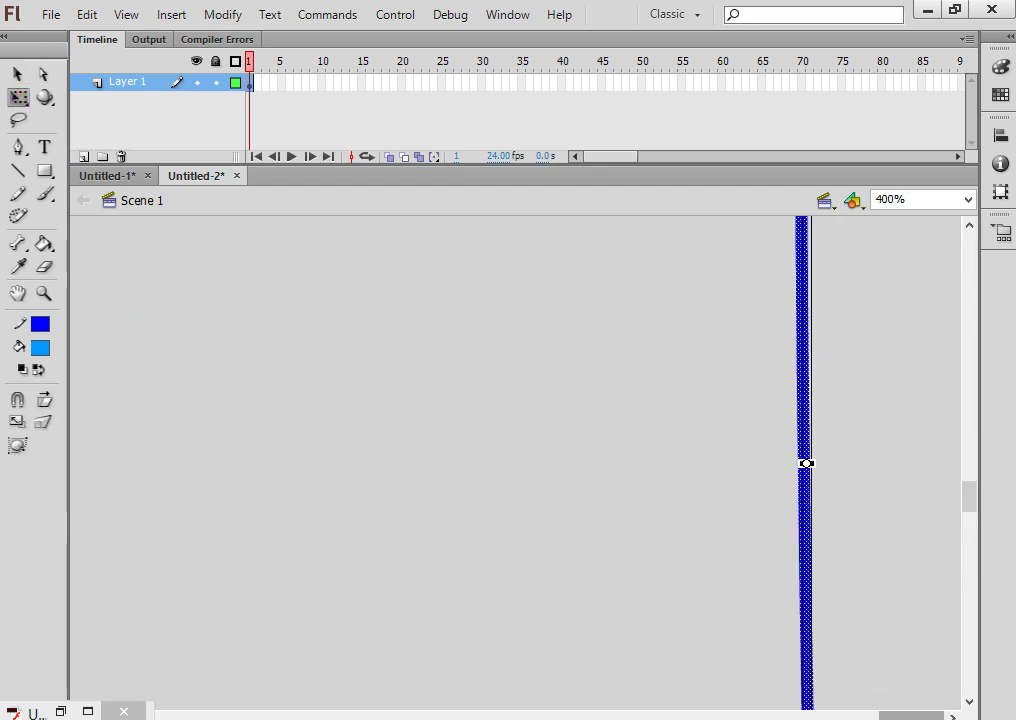
{"action": "mouse_move", "coordinate": [748, 279]}
{"action": "left_mouse_down"}
{"action": "mouse_move", "coordinate": [760, 522]}
{"action": "mouse_move", "coordinate": [772, 536]}
{"action": "left_mouse_up"}
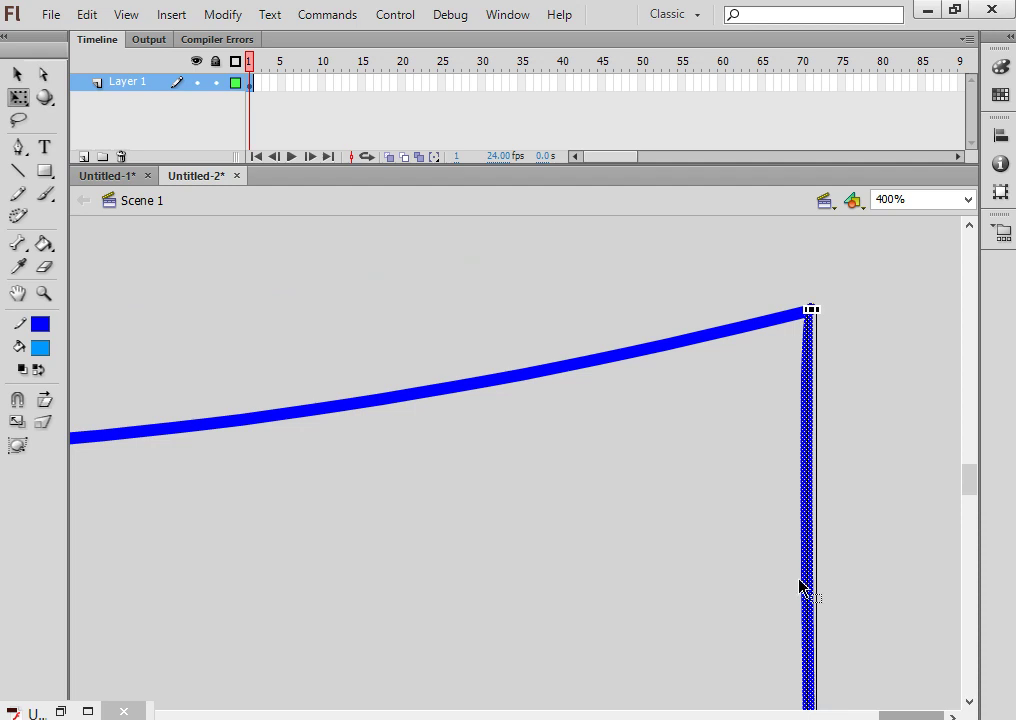
{"action": "mouse_move", "coordinate": [810, 310]}
{"action": "left_mouse_down"}
{"action": "mouse_move", "coordinate": [801, 302]}
{"action": "mouse_move", "coordinate": [796, 312]}
{"action": "mouse_move", "coordinate": [804, 334]}
{"action": "left_mouse_up"}
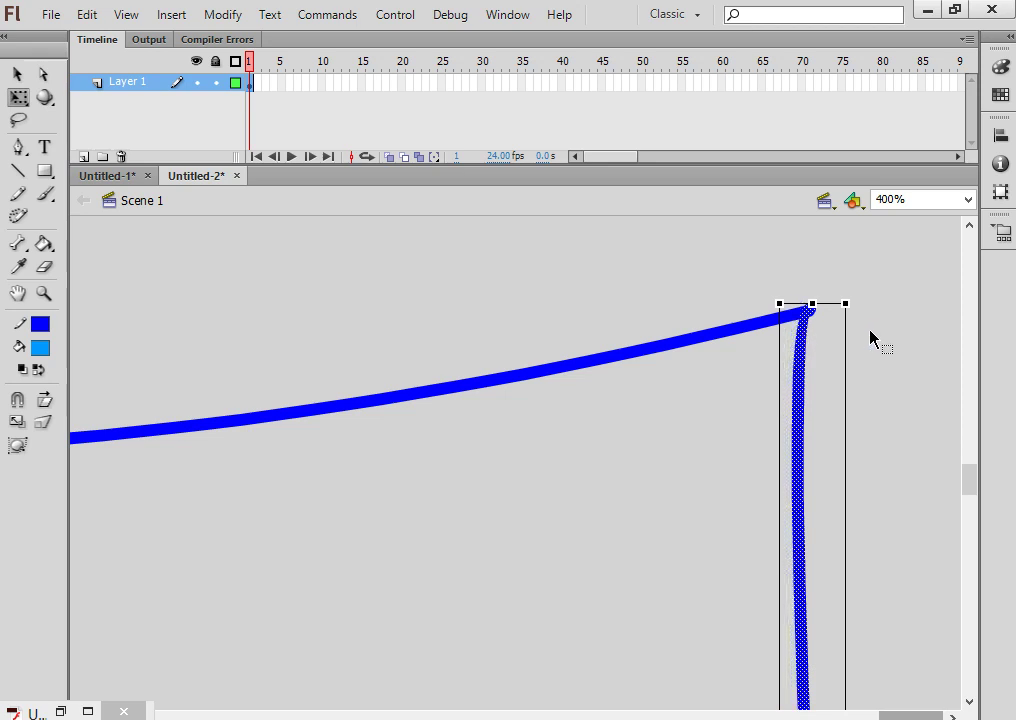
{"action": "left_click", "coordinate": [864, 340]}
Free-transform the same vertical line's lower end so it slightly overlaps the end of the bottom line
{"action": "scroll", "coordinate": [886, 424], "scroll_direction": "down", "scroll_amount": 5}
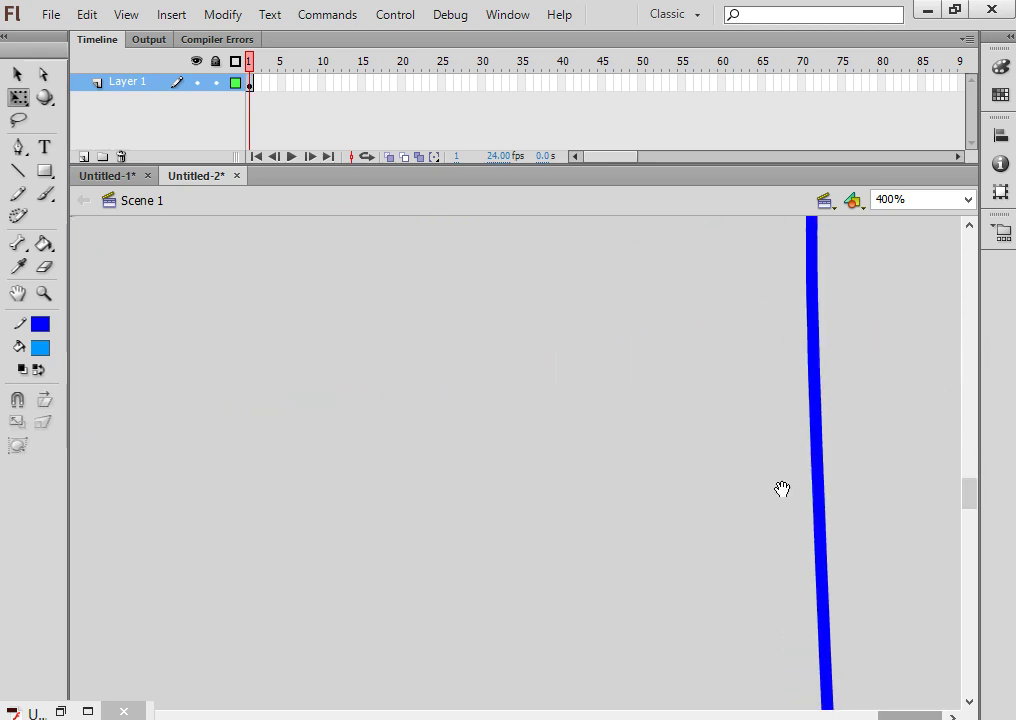
{"action": "left_click", "coordinate": [812, 505]}
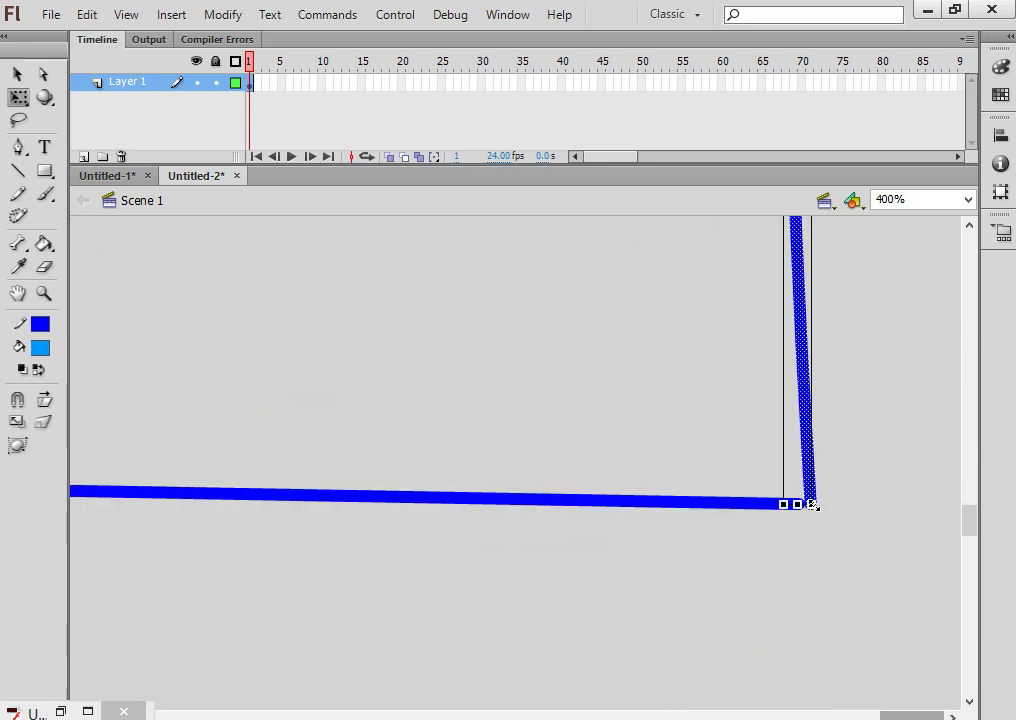
{"action": "mouse_move", "coordinate": [783, 504]}
{"action": "left_mouse_down"}
{"action": "mouse_move", "coordinate": [745, 504]}
{"action": "mouse_move", "coordinate": [819, 508]}
{"action": "mouse_move", "coordinate": [803, 508]}
{"action": "left_mouse_up"}
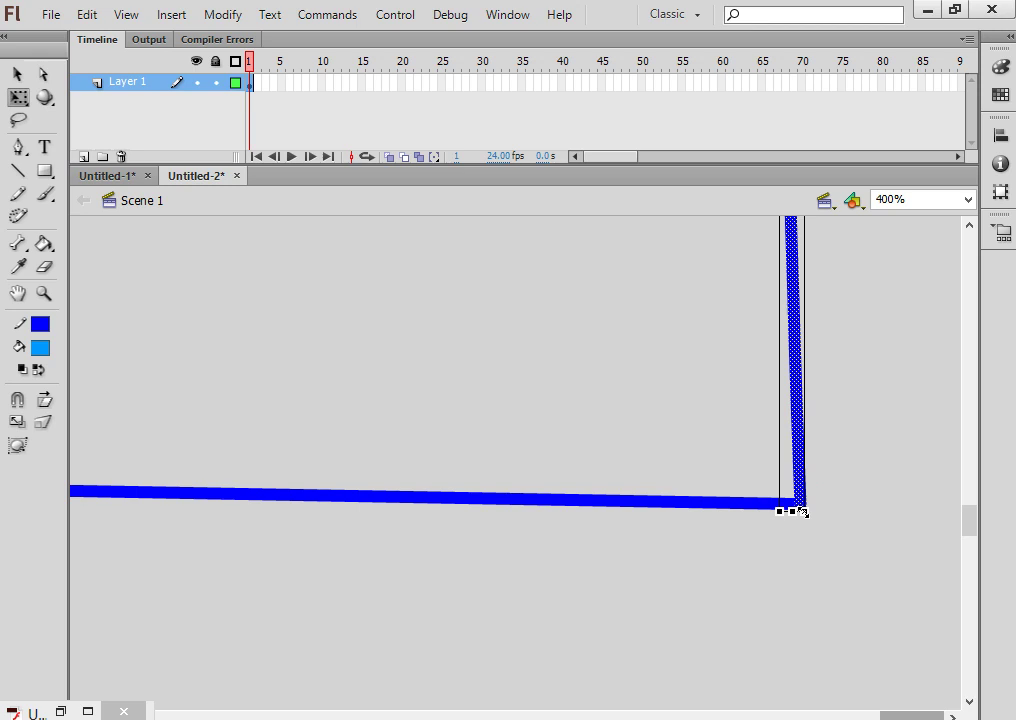
{"action": "left_click", "coordinate": [832, 537]}
{"action": "scroll", "coordinate": [840, 396], "scroll_direction": "up", "scroll_amount": 10}
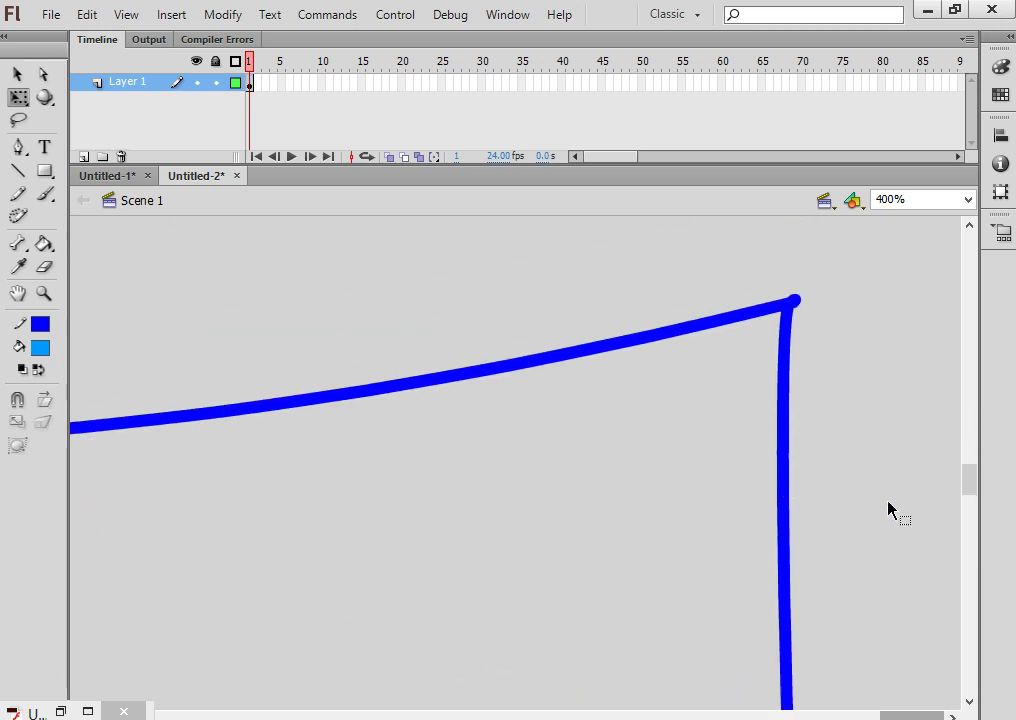
{"action": "scroll", "coordinate": [900, 492], "scroll_direction": "down", "scroll_amount": 5}
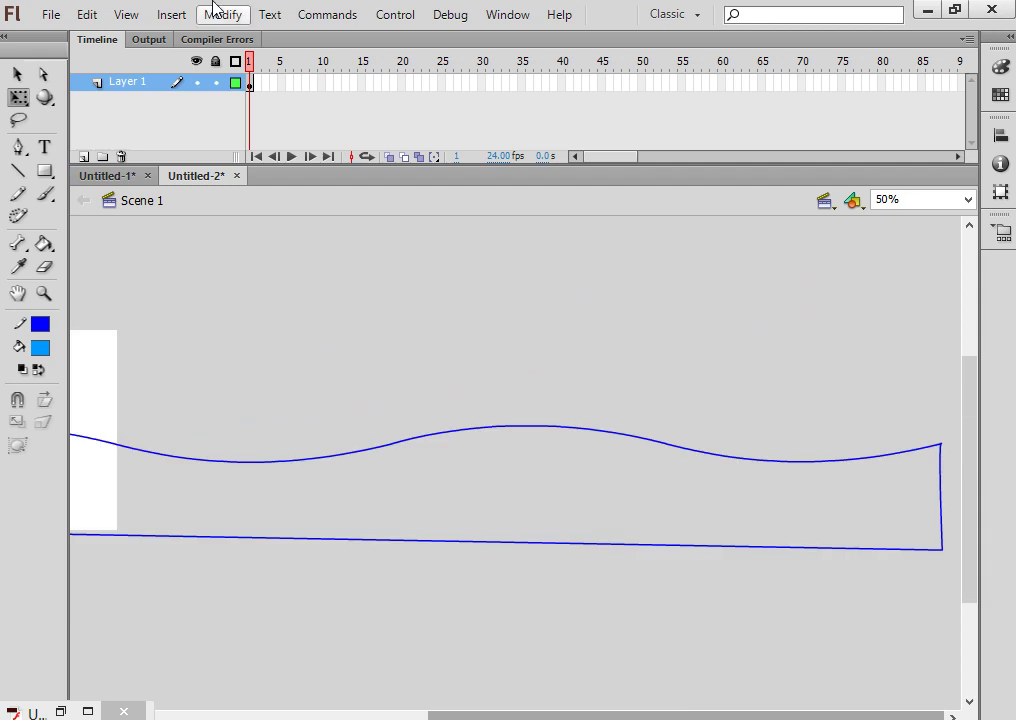
Shift the left end of the second wave section slightly to the left so it overlaps the neighbouring section at their join, and deselect it
{"action": "left_click", "coordinate": [534, 430]}
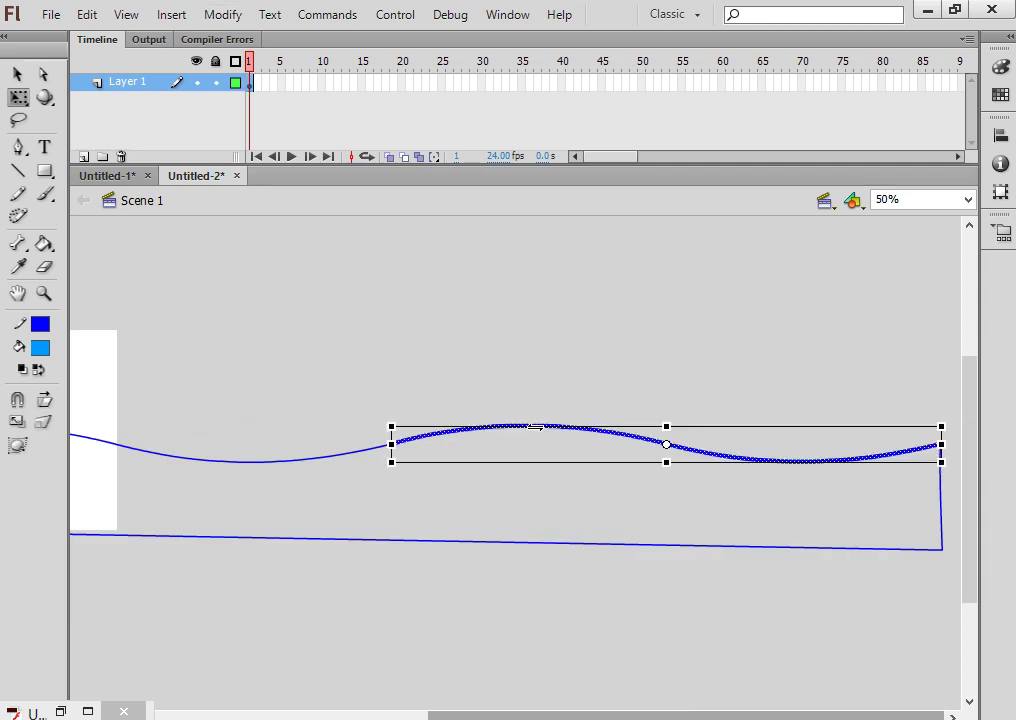
{"action": "left_click", "coordinate": [556, 360]}
{"action": "left_click", "coordinate": [401, 446]}
{"action": "key", "text": "ctrl+="}
{"action": "key", "text": "ctrl+="}
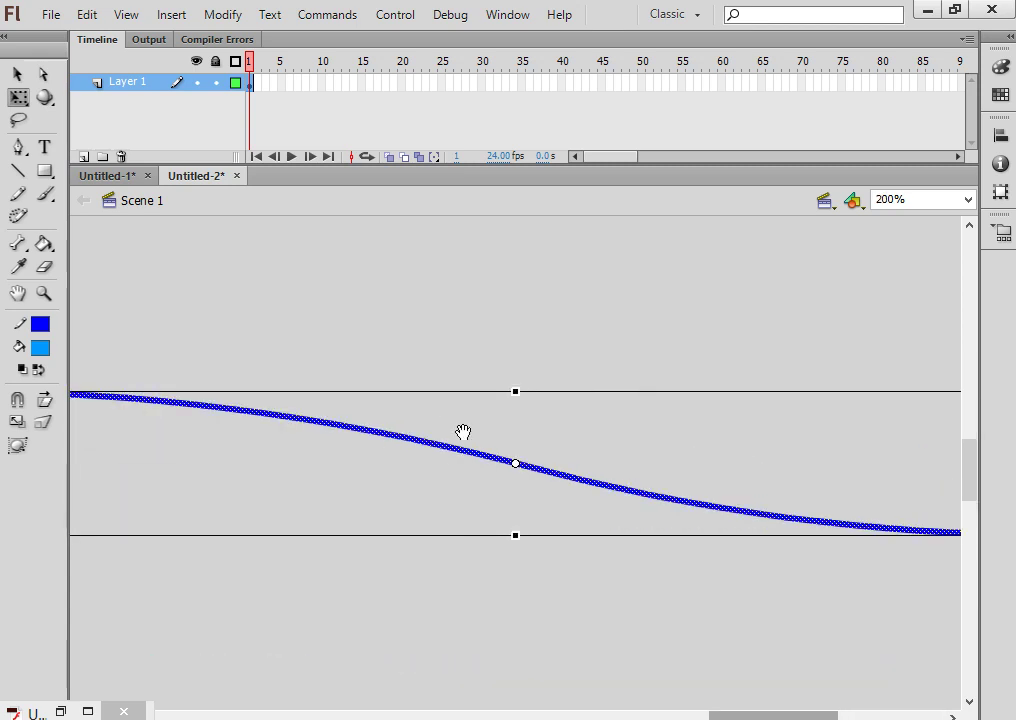
{"action": "left_click_drag", "start_coordinate": [478, 214], "coordinate": [515, 525]}
{"action": "key", "text": "ctrl+="}
{"action": "key", "text": "ctrl+="}
{"action": "left_click_drag", "start_coordinate": [417, 399], "coordinate": [720, 425]}
{"action": "left_click_drag", "start_coordinate": [187, 503], "coordinate": [504, 440]}
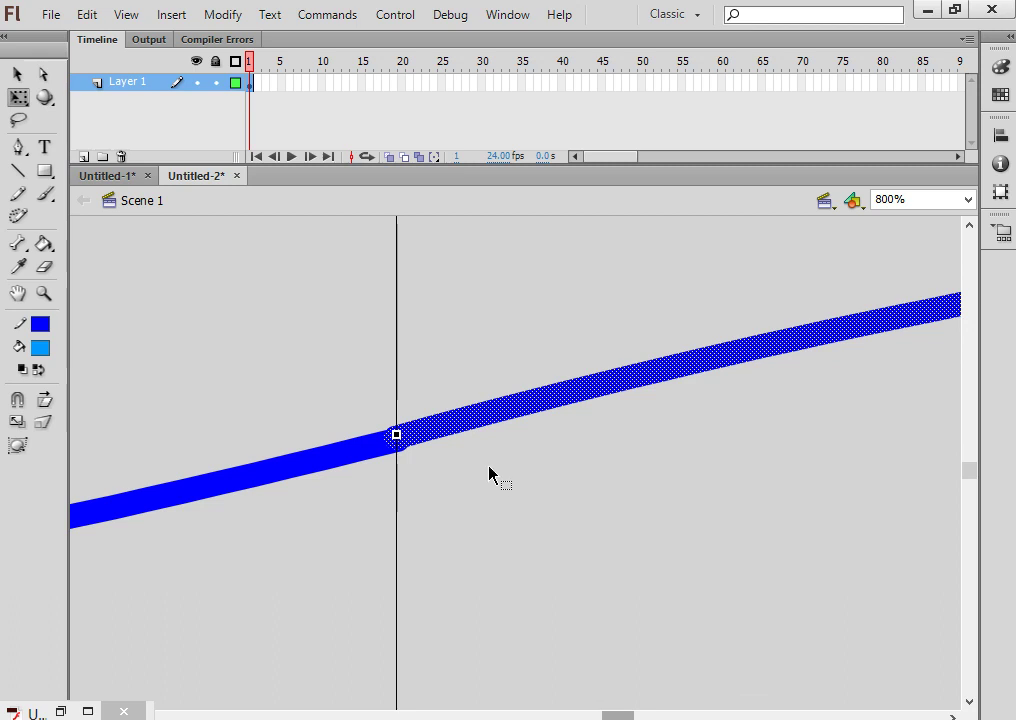
{"action": "left_click", "coordinate": [283, 398]}
{"action": "left_click", "coordinate": [404, 446]}
{"action": "key", "text": "Left"}
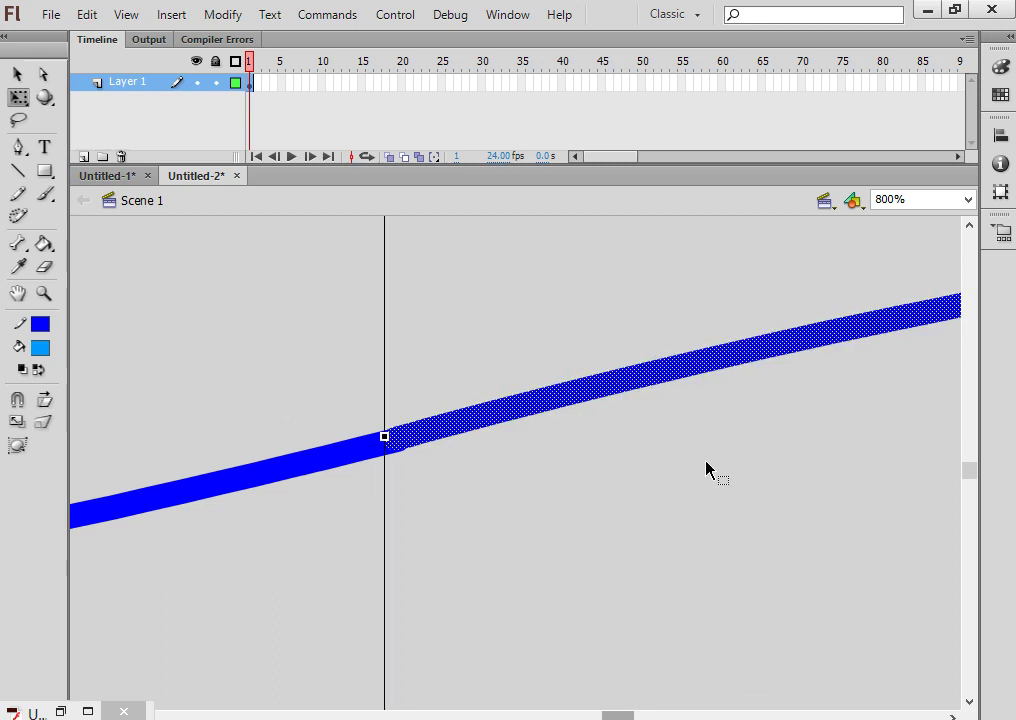
{"action": "key", "text": "ctrl+minus"}
{"action": "key", "text": "ctrl+minus"}
{"action": "key", "text": "ctrl+minus"}
{"action": "key", "text": "ctrl+minus"}
{"action": "key", "text": "ctrl+minus"}
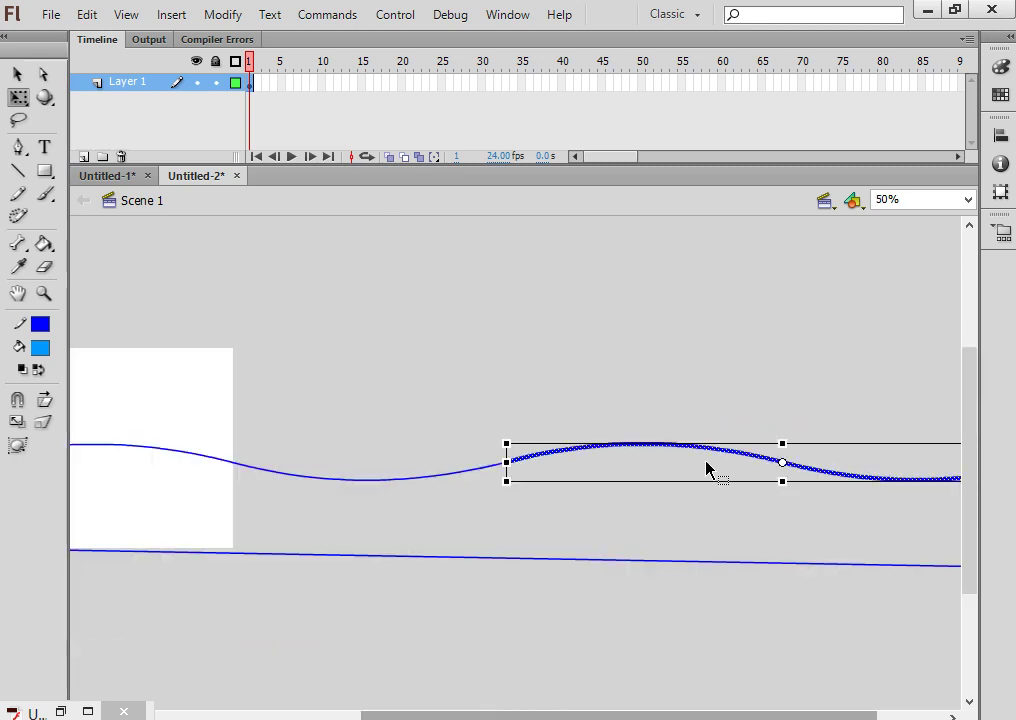
{"action": "left_click", "coordinate": [934, 391]}
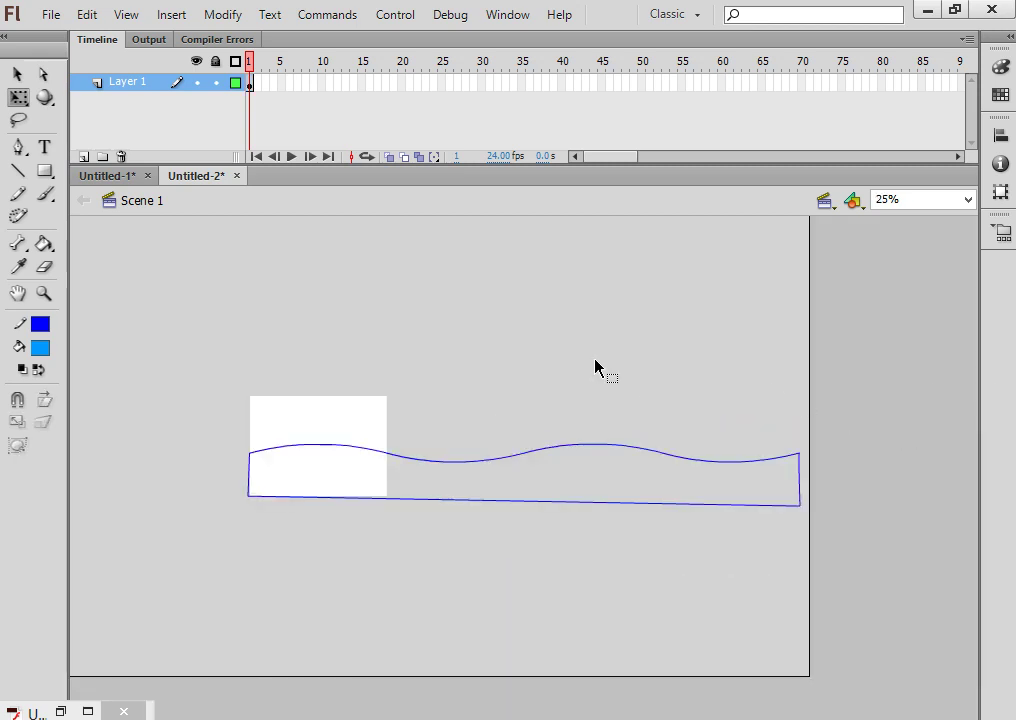
Inspect the outline's bottom and left lines, and review the commands available for the whole selected outline
{"action": "left_click", "coordinate": [422, 501]}
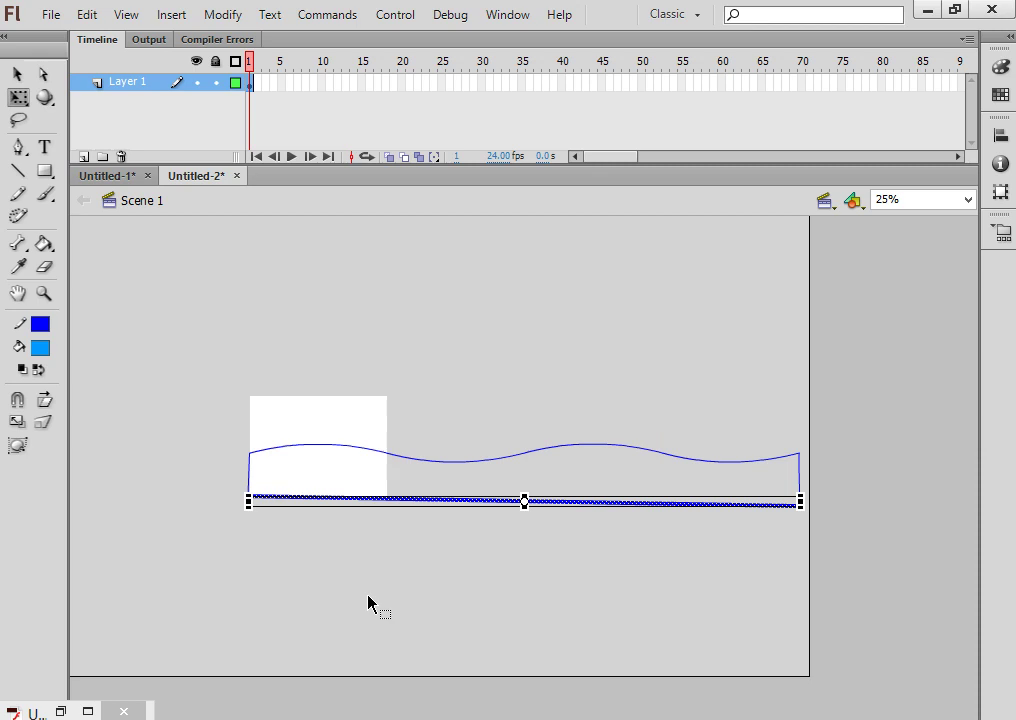
{"action": "left_click", "coordinate": [299, 540]}
{"action": "left_click", "coordinate": [250, 487]}
{"action": "left_click", "coordinate": [329, 612]}
{"action": "left_click_drag", "start_coordinate": [206, 396], "coordinate": [885, 578]}
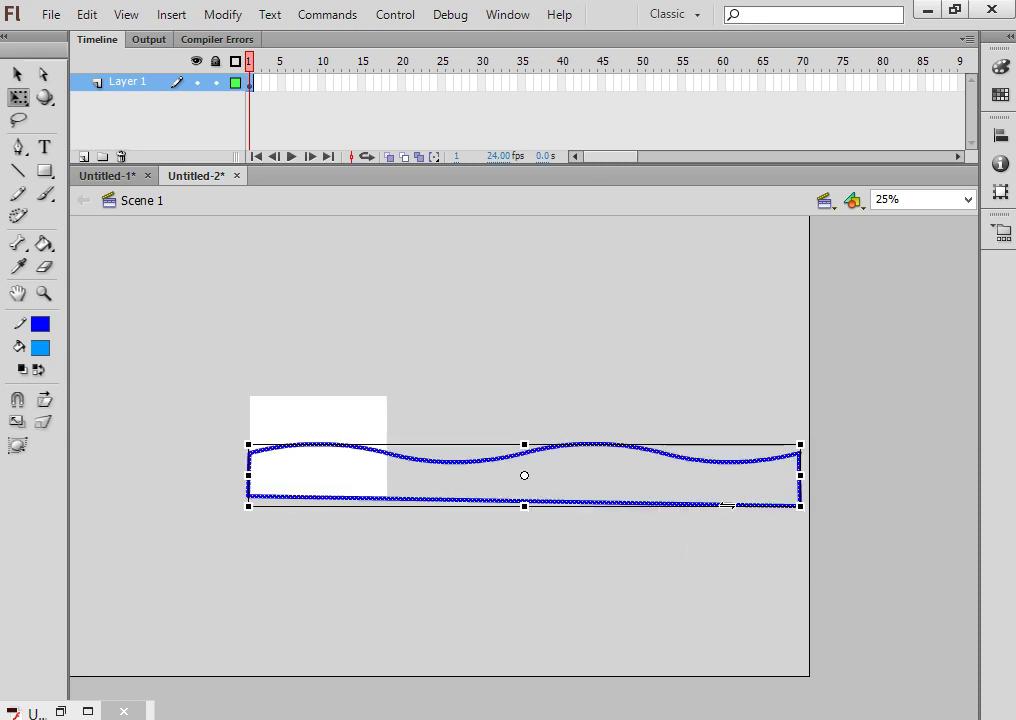
{"action": "right_click", "coordinate": [685, 483]}
{"action": "left_click", "coordinate": [276, 350]}
{"action": "left_click_drag", "start_coordinate": [218, 404], "coordinate": [905, 580]}
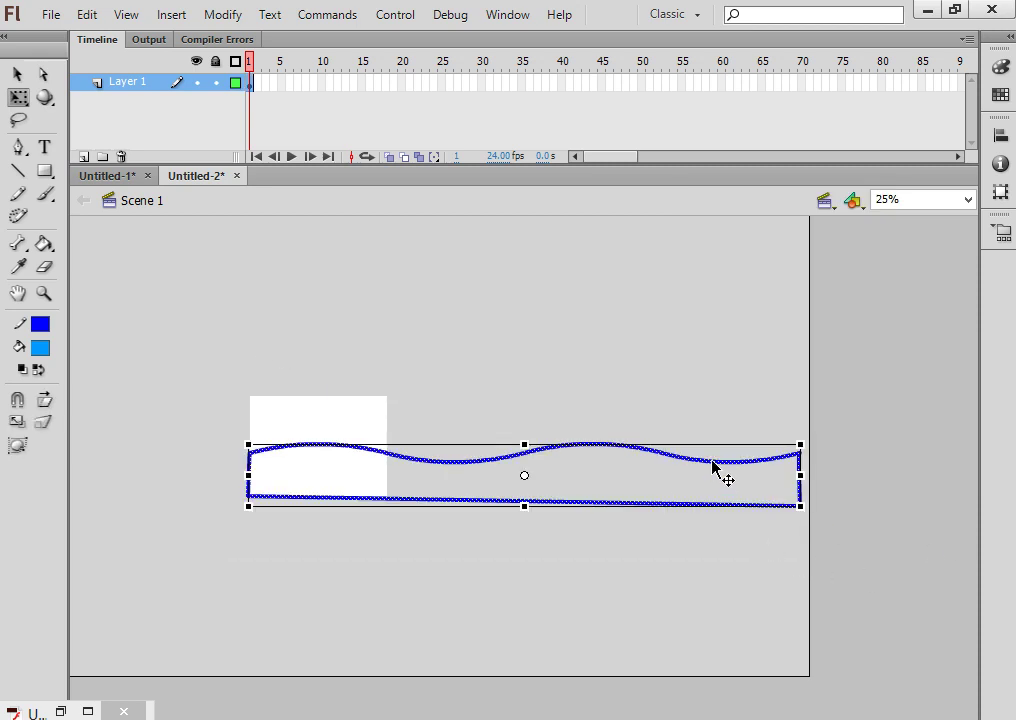
{"action": "right_click", "coordinate": [713, 469]}
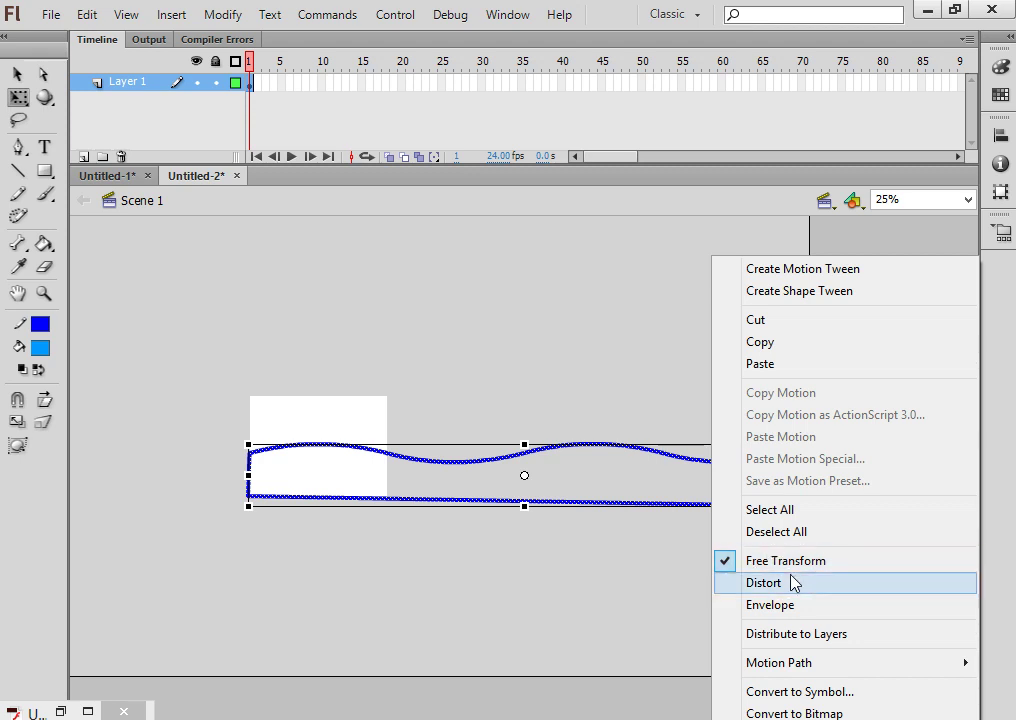
{"action": "left_click", "coordinate": [768, 512]}
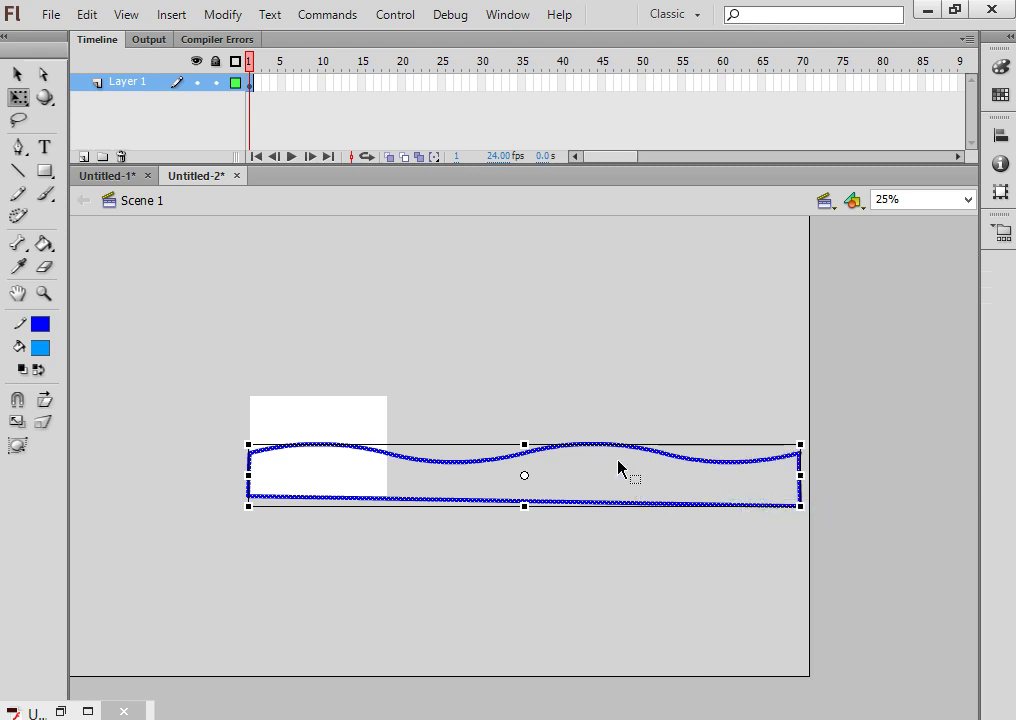
{"action": "right_click", "coordinate": [617, 460]}
{"action": "left_click", "coordinate": [565, 448]}
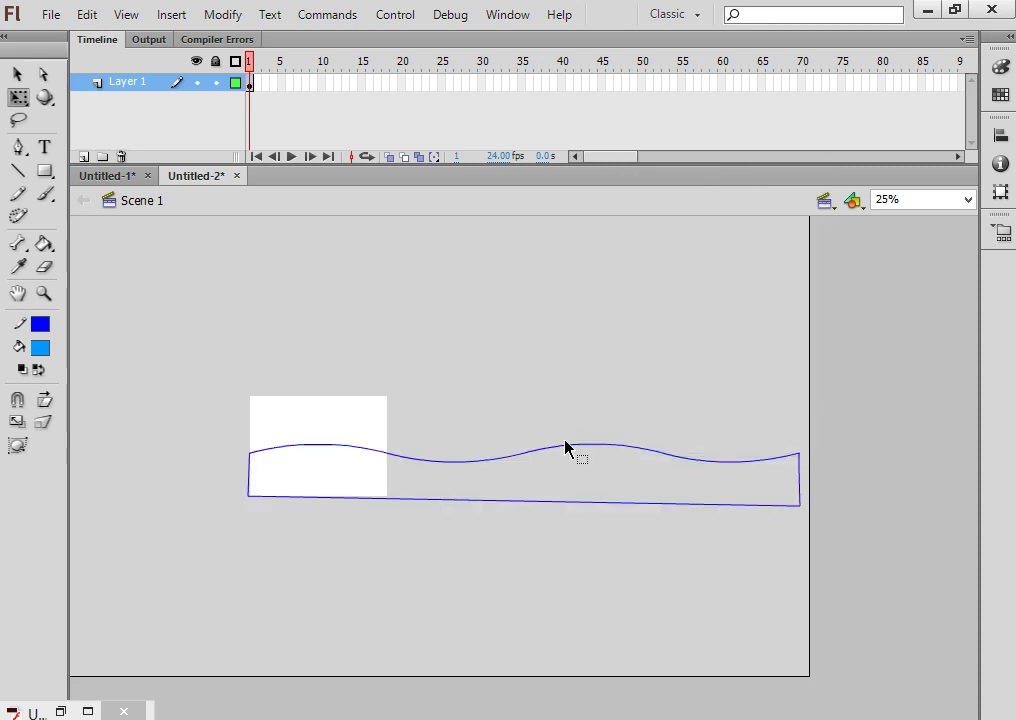
Reselect the complete wave outline, try the Paint Bucket on it once more, and deselect it
{"action": "left_click", "coordinate": [565, 447]}
{"action": "left_click_drag", "start_coordinate": [211, 390], "coordinate": [955, 664]}
{"action": "left_click", "coordinate": [44, 243]}
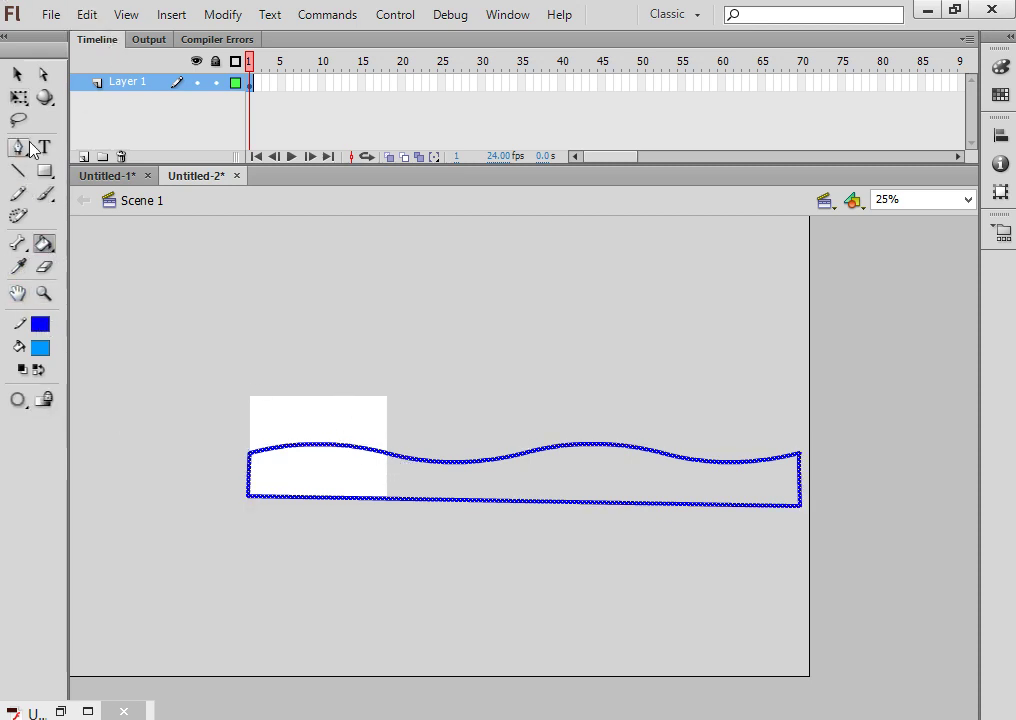
{"action": "left_click", "coordinate": [18, 75]}
{"action": "left_click", "coordinate": [303, 291]}
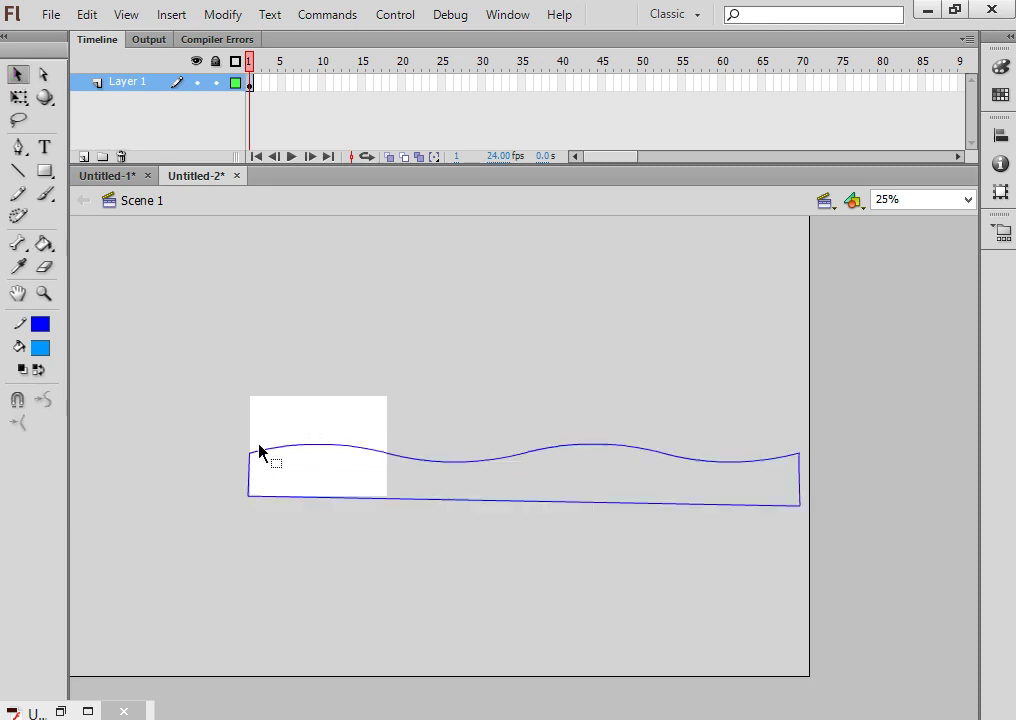
Select the whole wave outline and show its shape properties
{"action": "left_click", "coordinate": [250, 456]}
{"action": "left_click", "coordinate": [267, 483]}
{"action": "left_click", "coordinate": [262, 474]}
{"action": "left_click", "coordinate": [245, 374]}
{"action": "double_click", "coordinate": [744, 502]}
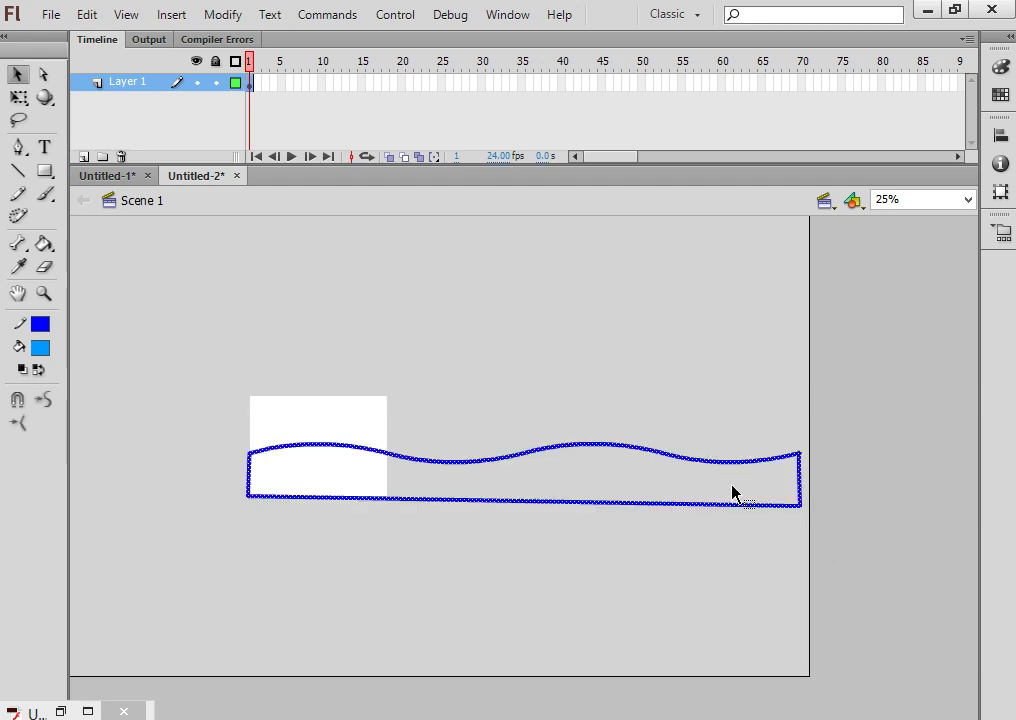
{"action": "key", "text": "ctrl+j"}
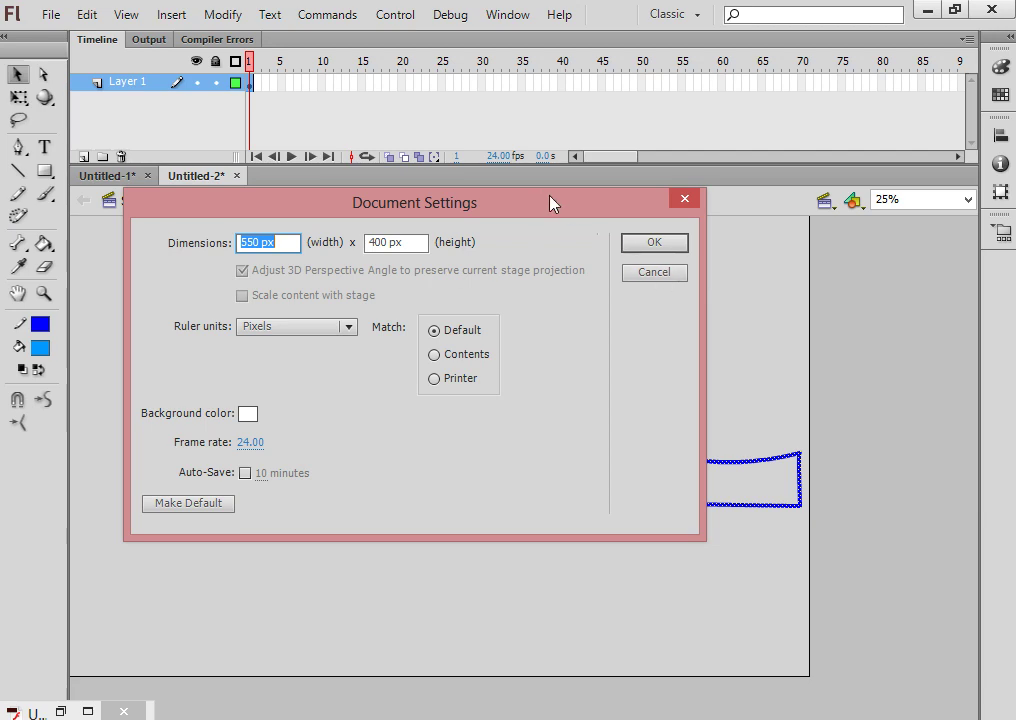
{"action": "left_click", "coordinate": [654, 272]}
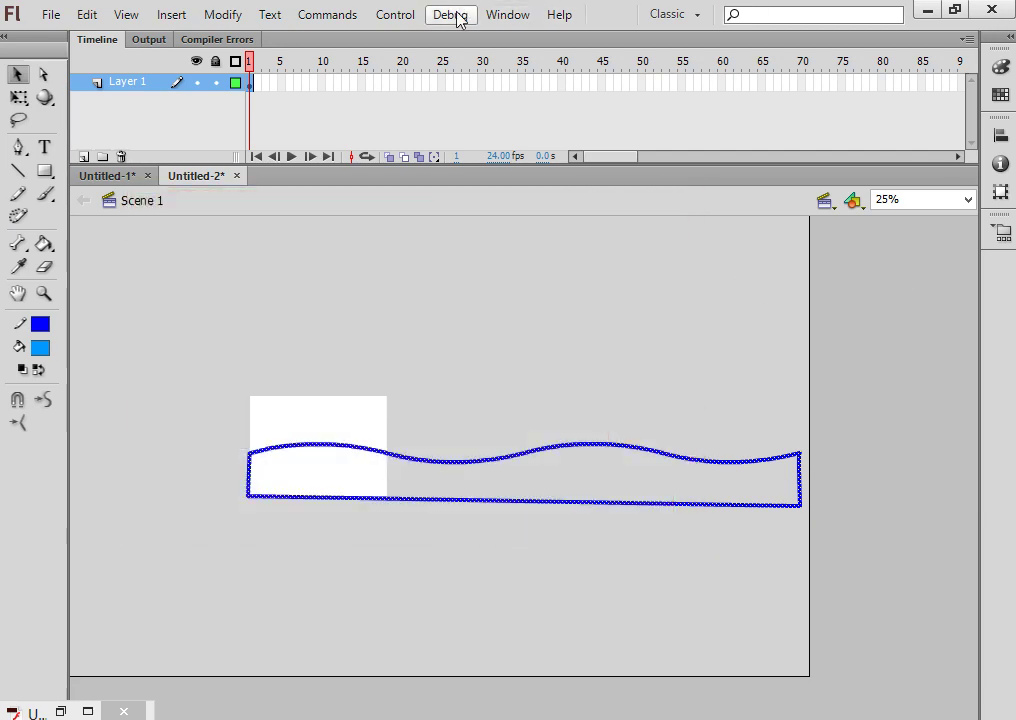
{"action": "left_click", "coordinate": [494, 15]}
{"action": "left_click", "coordinate": [606, 146]}
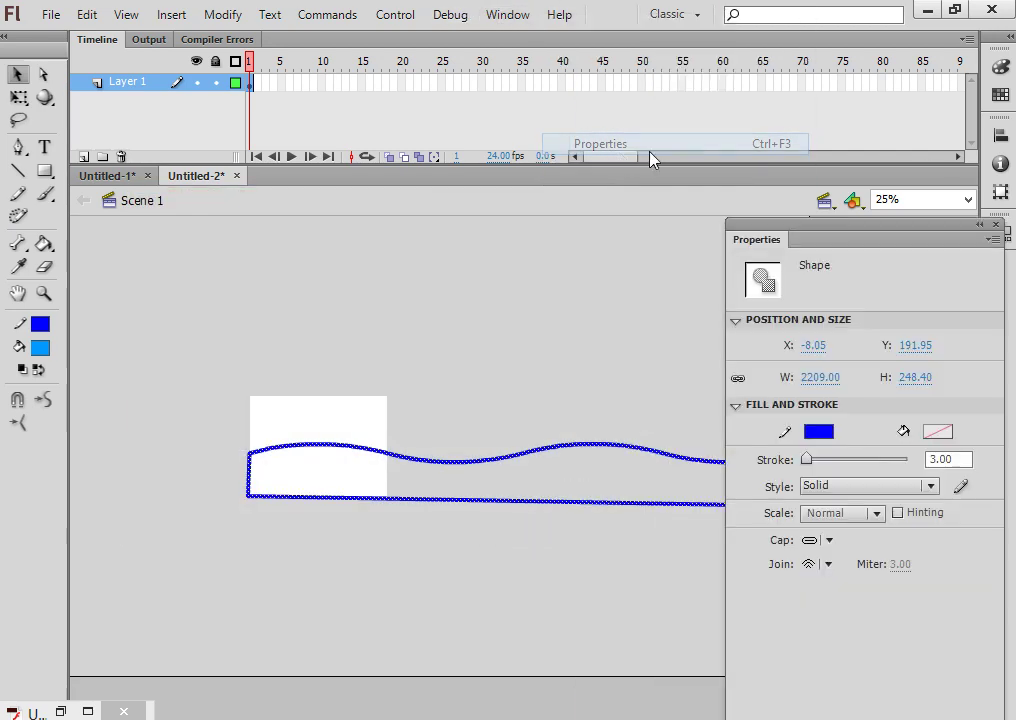
Reduce the wave outline's stroke to 0.10, try the Dashed style, return it to Solid, and deselect the outline
{"action": "mouse_move", "coordinate": [811, 462]}
{"action": "left_mouse_down"}
{"action": "mouse_move", "coordinate": [853, 461]}
{"action": "mouse_move", "coordinate": [803, 465]}
{"action": "left_mouse_up"}
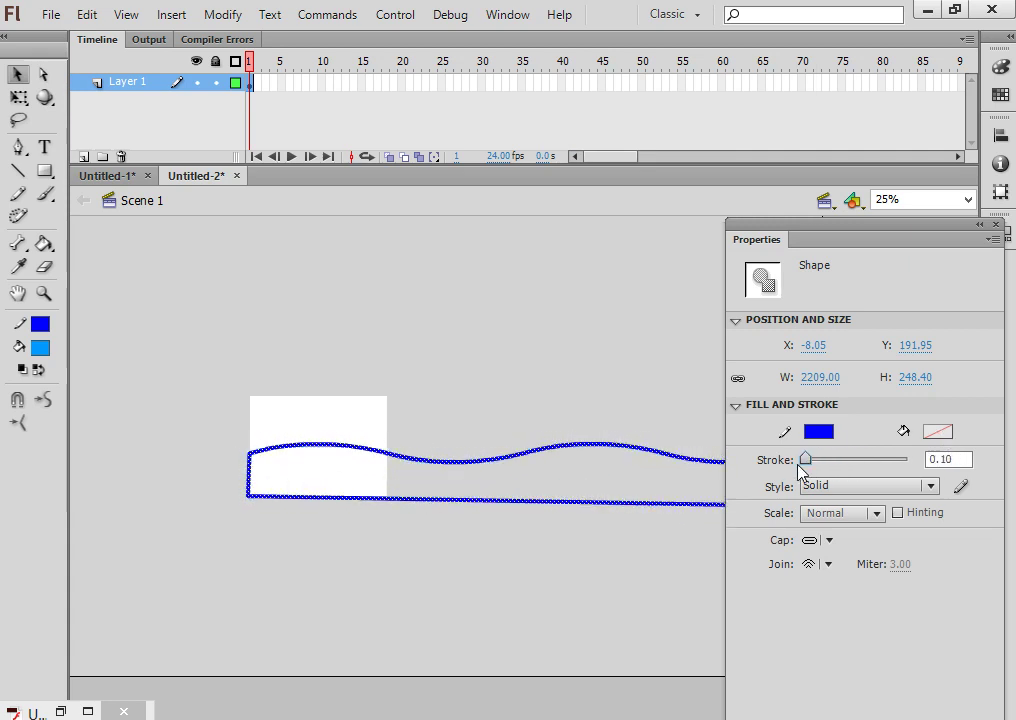
{"action": "left_click", "coordinate": [932, 486]}
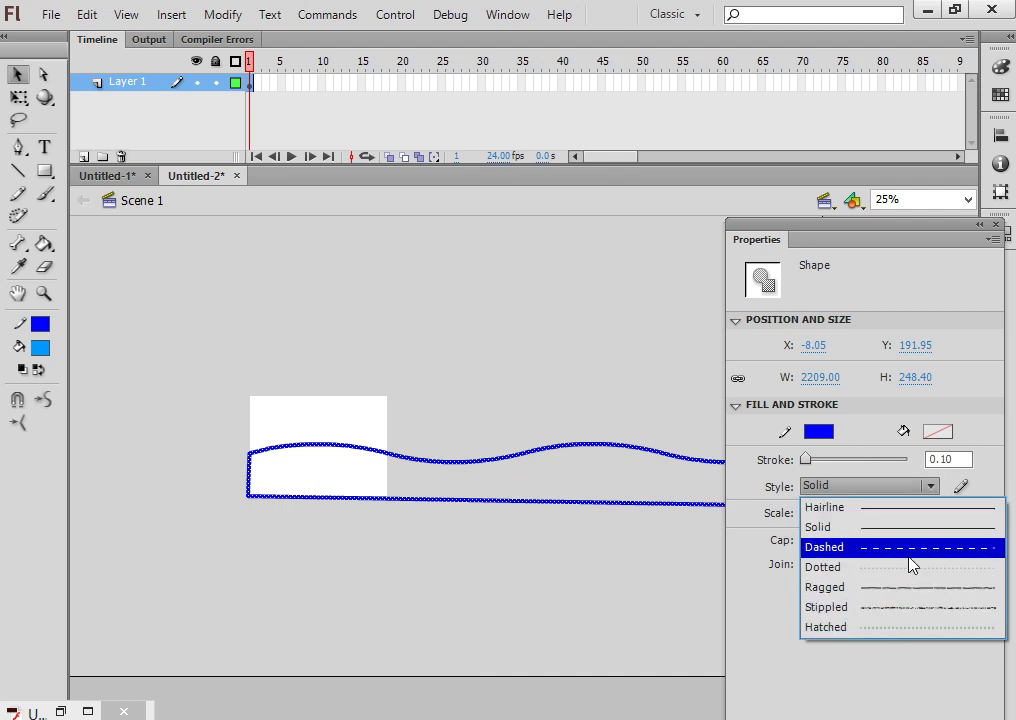
{"action": "left_click", "coordinate": [850, 548]}
{"action": "left_click", "coordinate": [903, 485]}
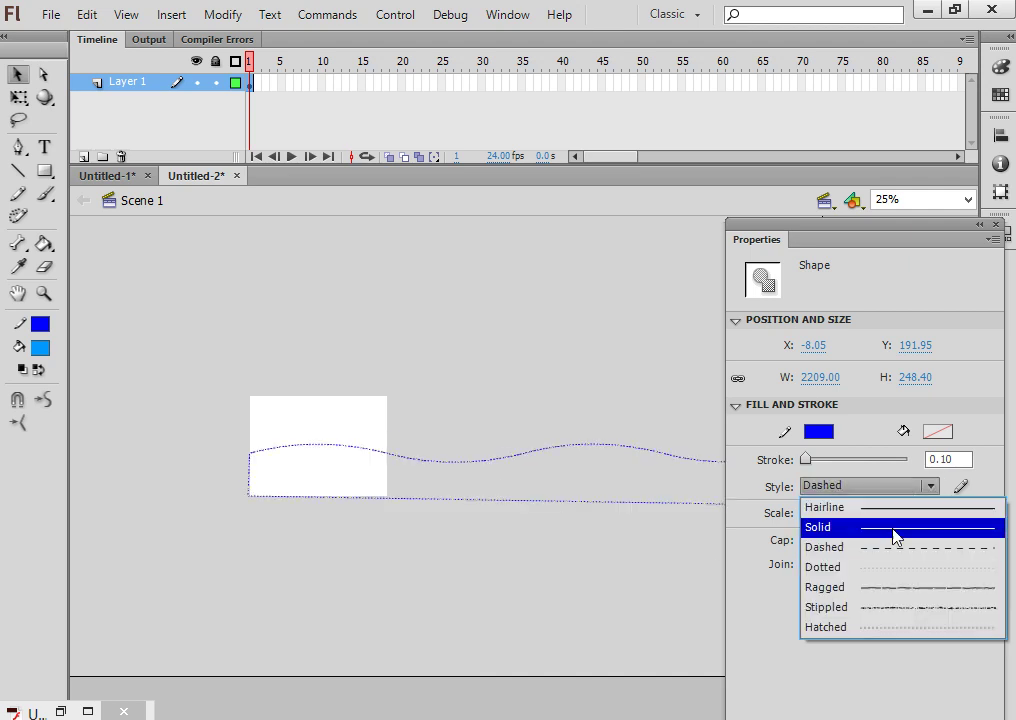
{"action": "left_click", "coordinate": [896, 528]}
{"action": "left_click", "coordinate": [400, 364]}
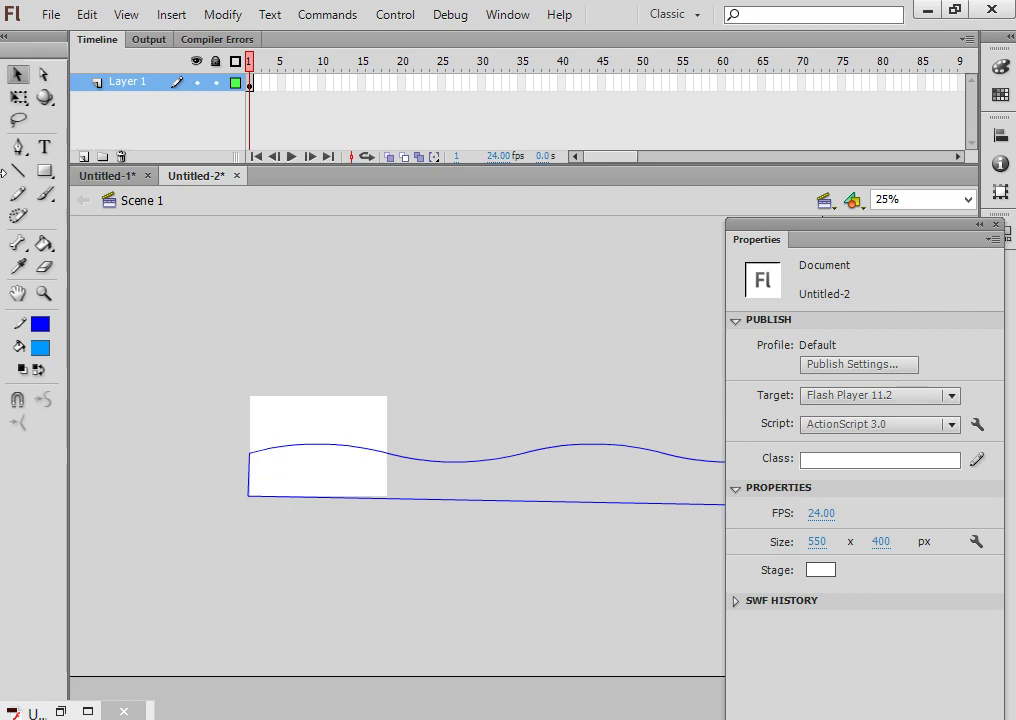
Try the Paint Bucket on the thinned wave outline, and reselect the outline
{"action": "left_click", "coordinate": [44, 243]}
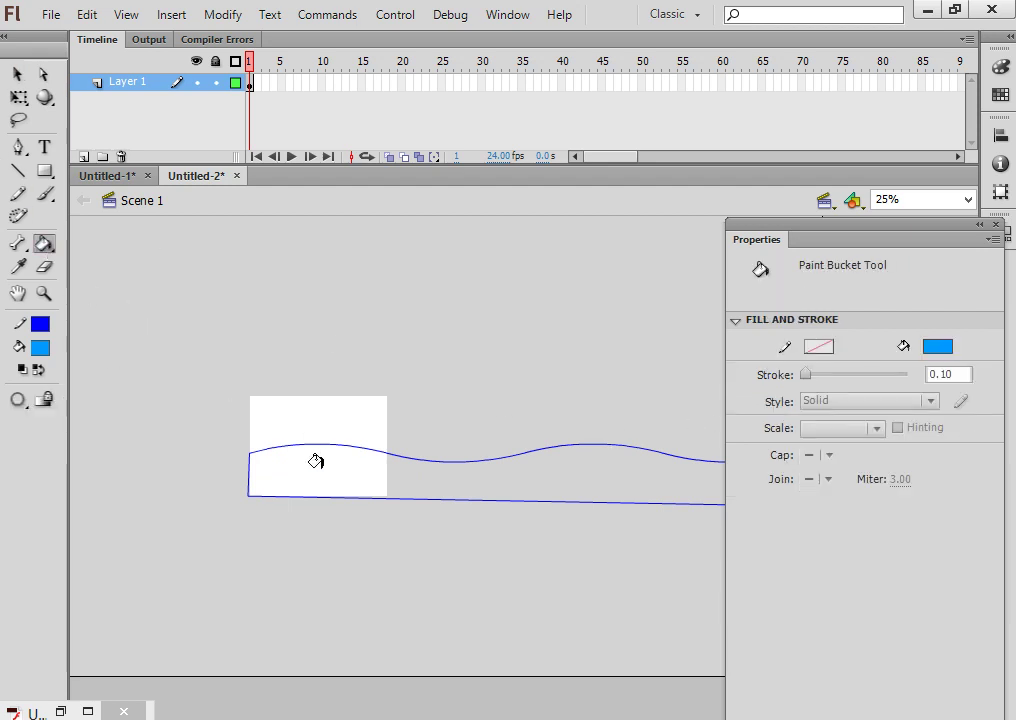
{"action": "left_click", "coordinate": [17, 74]}
{"action": "left_click_drag", "start_coordinate": [575, 601], "coordinate": [200, 370]}
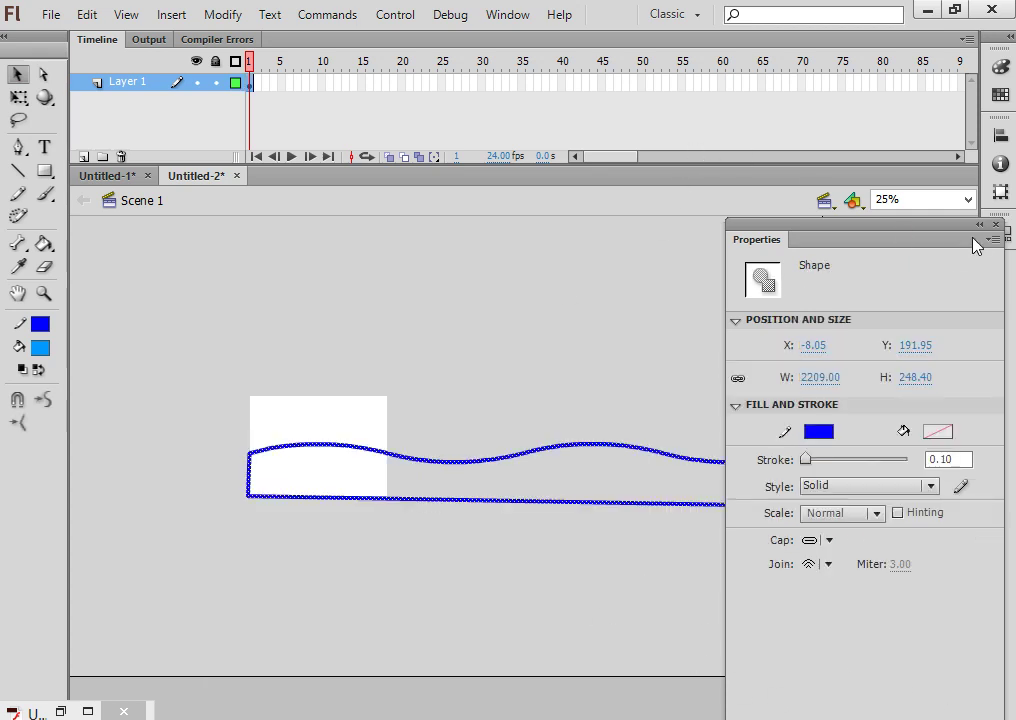
Delete the straight right, bottom and left lines of the outline, keeping only the wavy top line
{"action": "left_click_drag", "start_coordinate": [951, 235], "coordinate": [590, 606]}
{"action": "left_click", "coordinate": [781, 552]}
{"action": "left_click", "coordinate": [800, 468]}
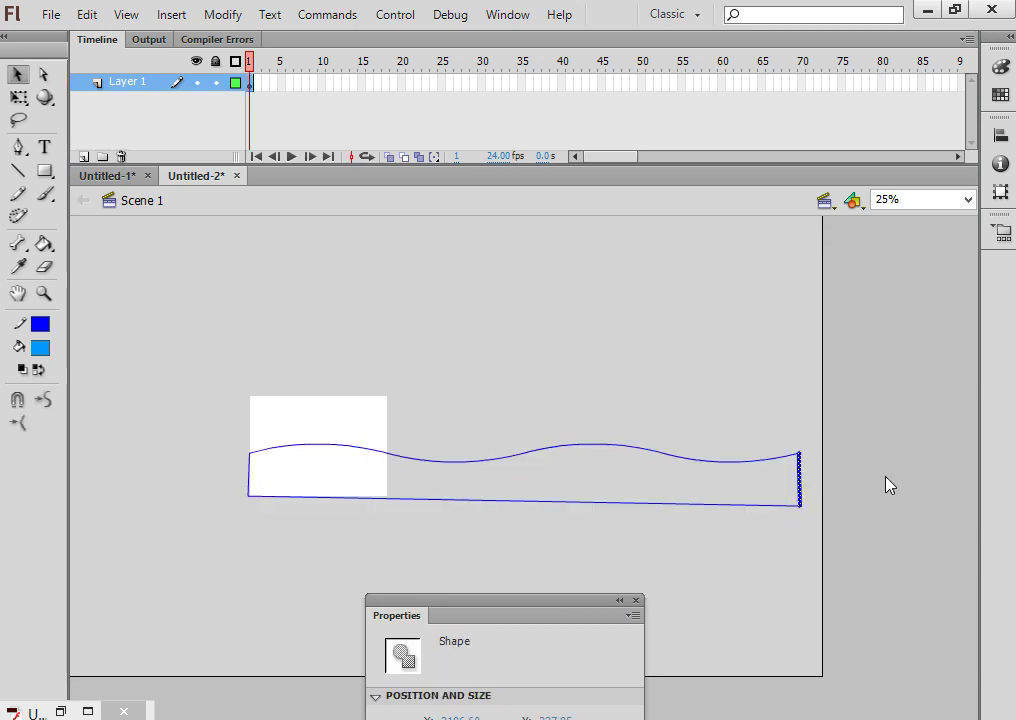
{"action": "key", "text": "Delete"}
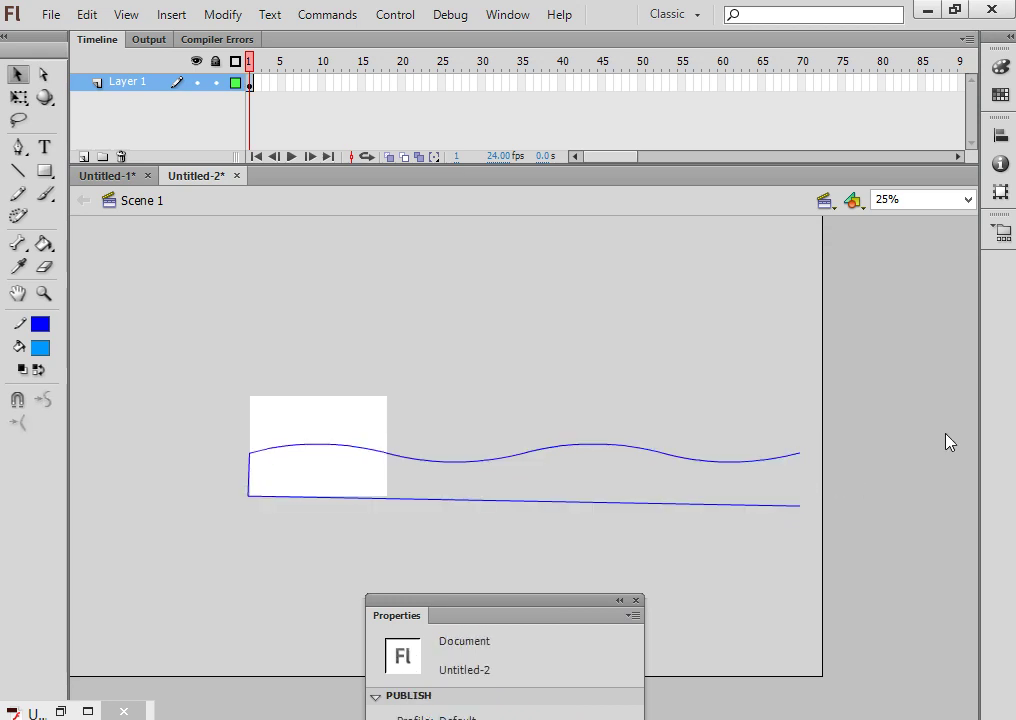
{"action": "left_click", "coordinate": [558, 452]}
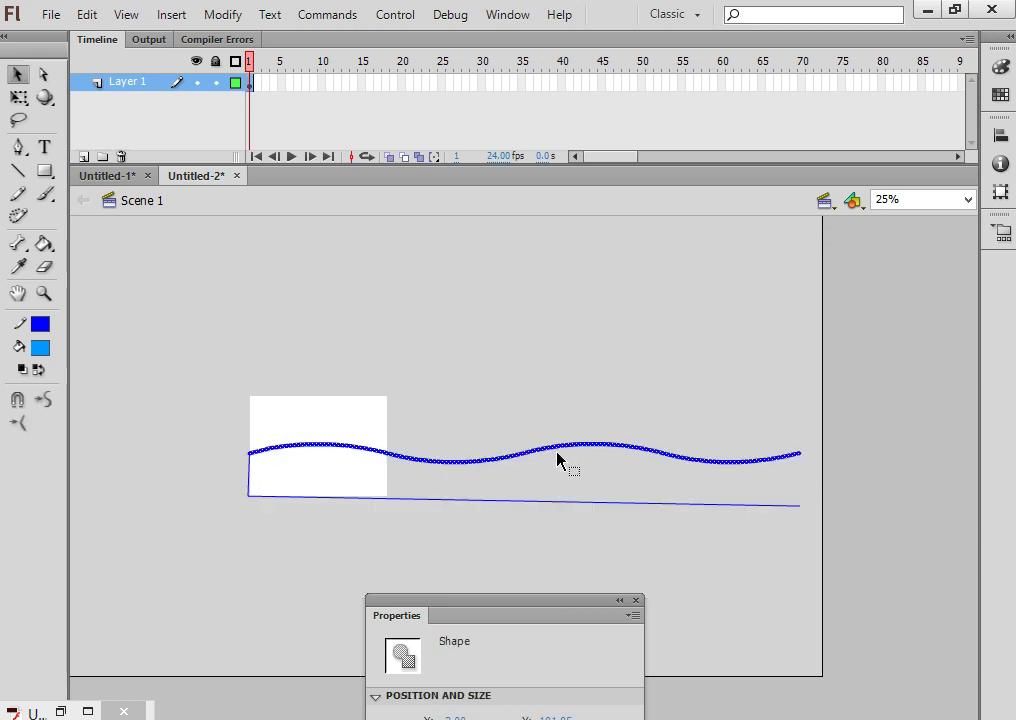
{"action": "left_click", "coordinate": [561, 503]}
{"action": "key", "text": "Delete"}
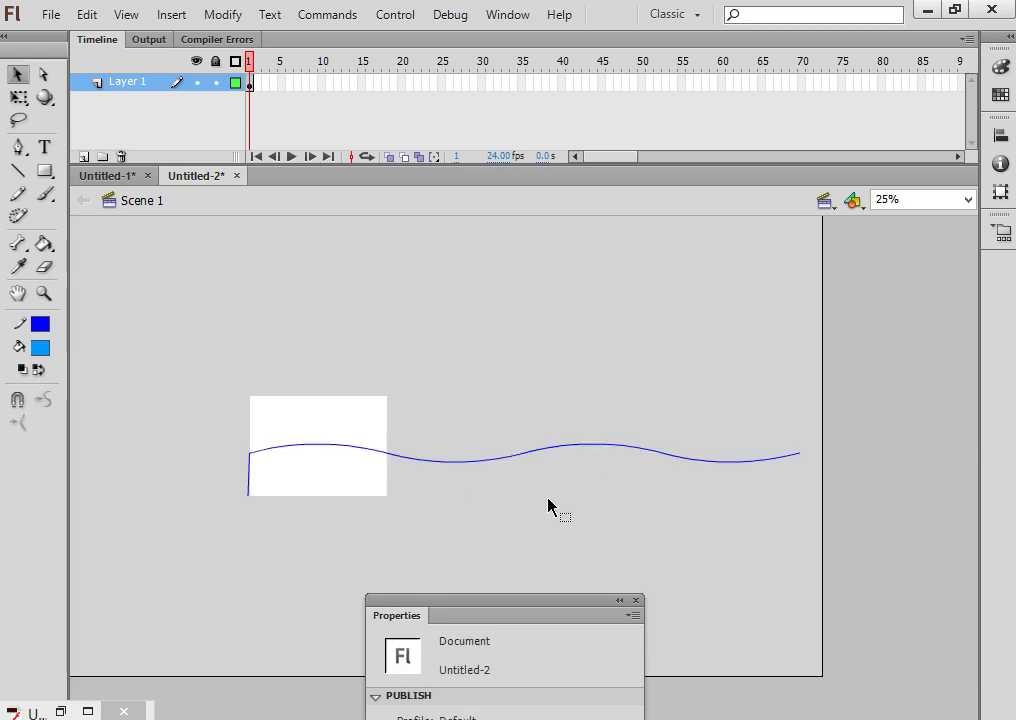
{"action": "left_click", "coordinate": [249, 489]}
{"action": "key", "text": "Delete"}
Close the shape with the Pen tool by drawing straight left, bottom and right sides from the wavy line's left end to its right end
{"action": "left_click", "coordinate": [17, 147]}
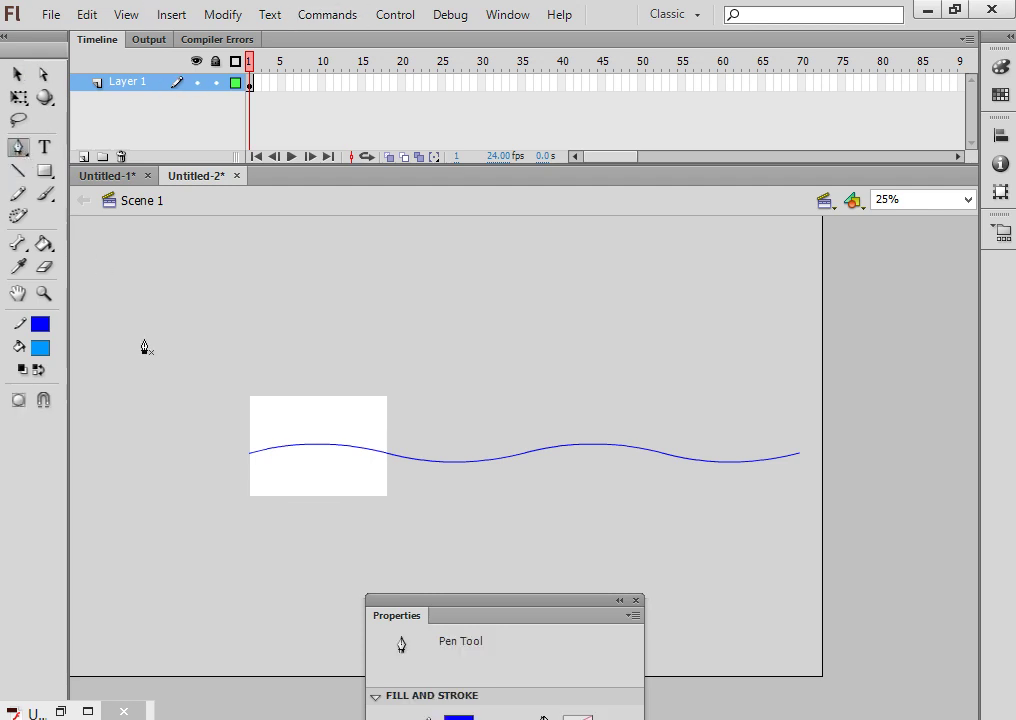
{"action": "left_click", "coordinate": [249, 461]}
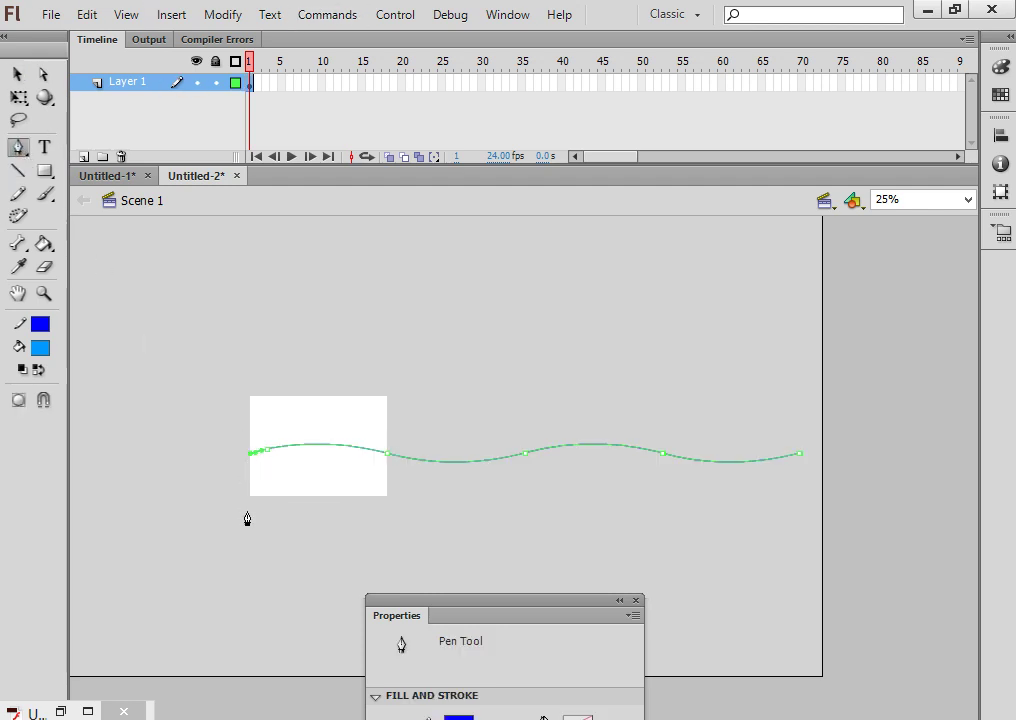
{"action": "left_click", "coordinate": [248, 499]}
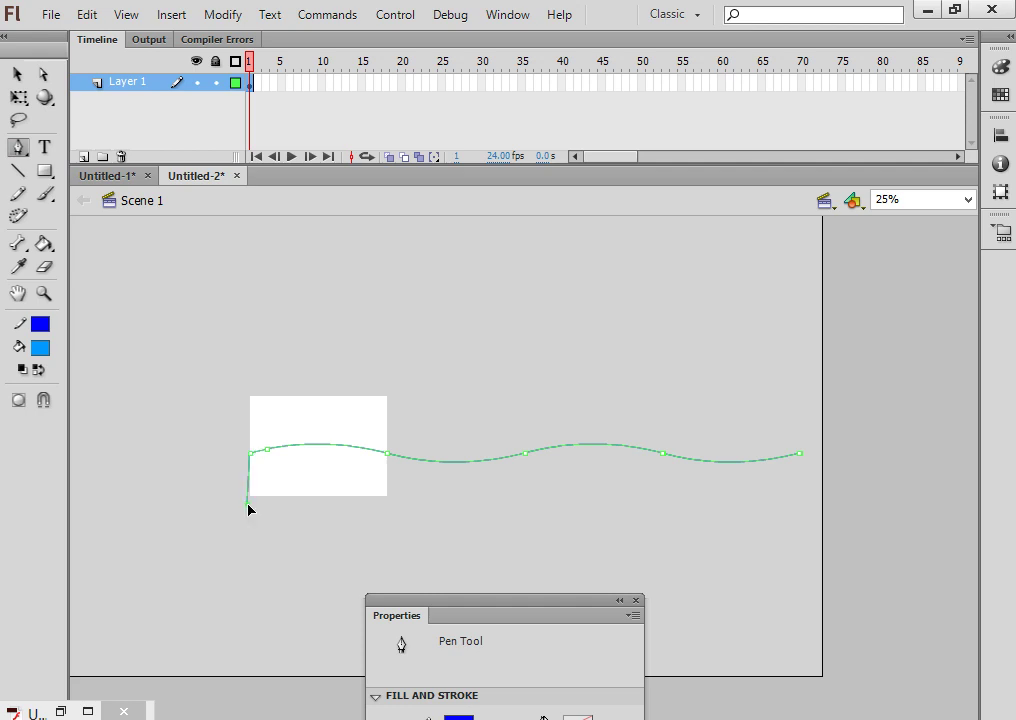
{"action": "left_click", "coordinate": [805, 520]}
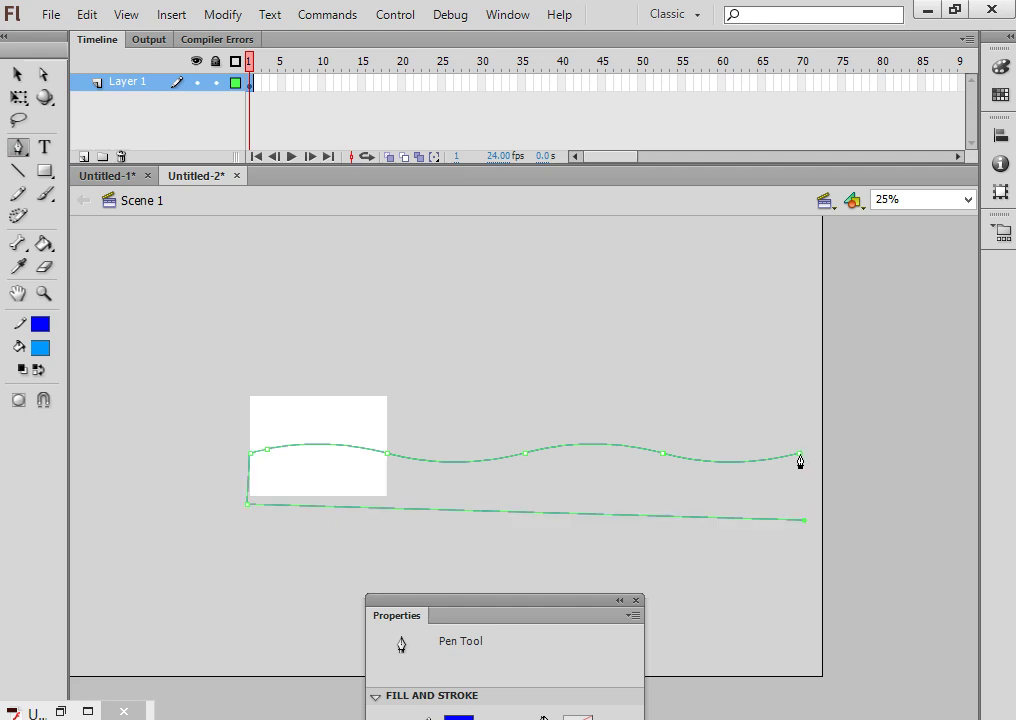
{"action": "left_click", "coordinate": [800, 456]}
Fill the closed wave shape with light blue using the Paint Bucket
{"action": "left_click", "coordinate": [44, 244]}
{"action": "left_click", "coordinate": [370, 487]}
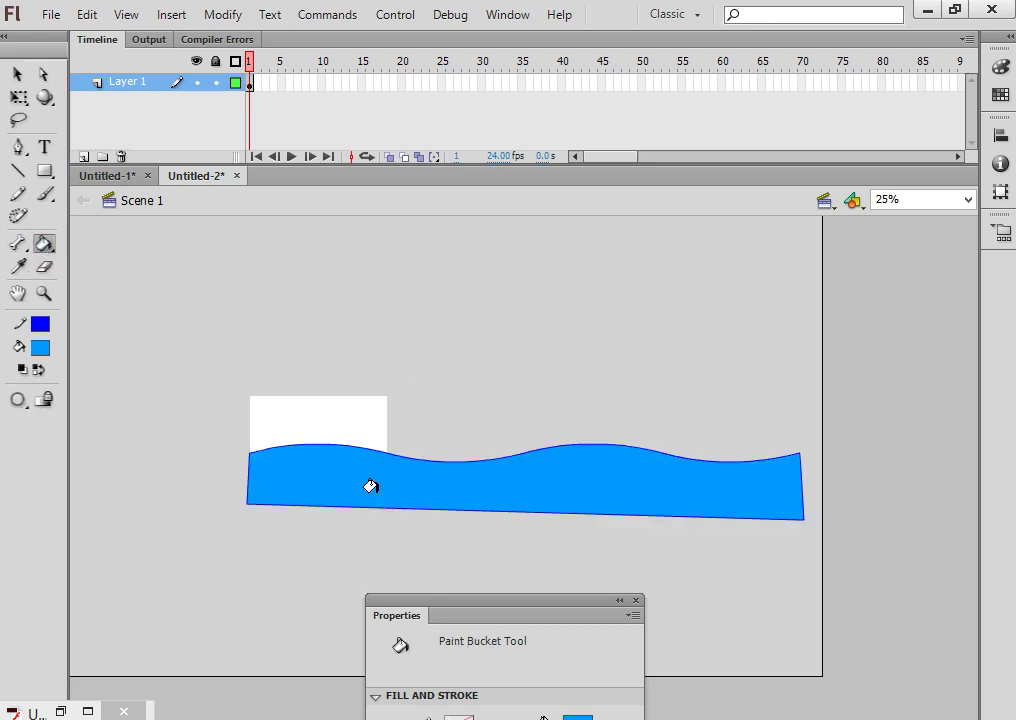
{"action": "left_click", "coordinate": [17, 74]}
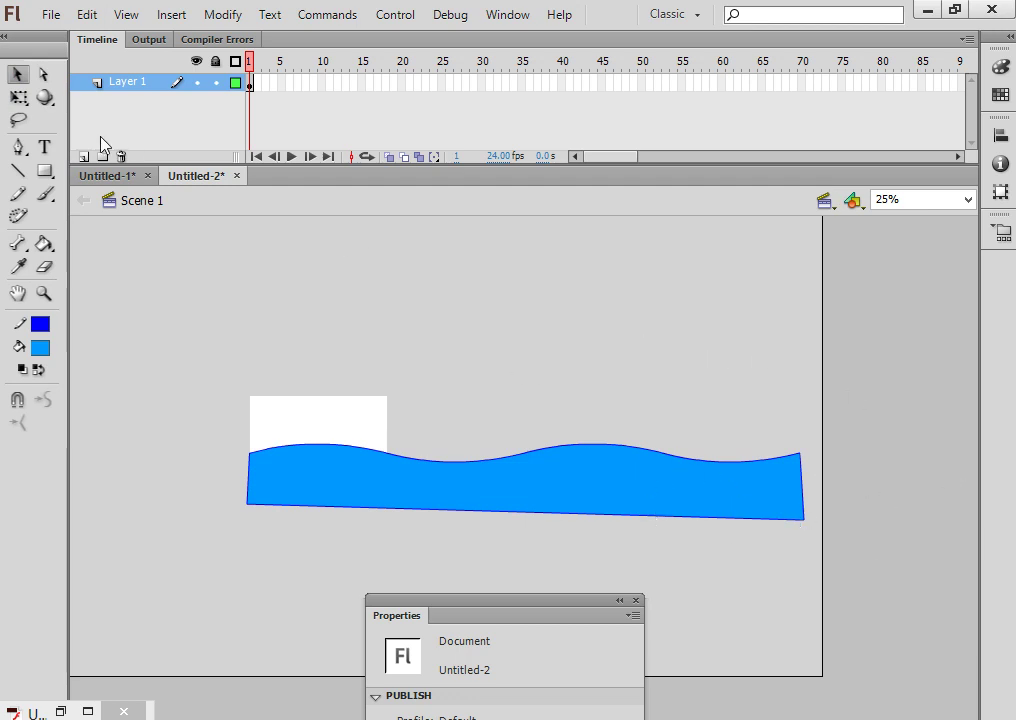
Move the wave shape's upper-right corner point slightly to the right to straighten the right side, and deselect the shape
{"action": "left_click", "coordinate": [40, 74]}
{"action": "left_click", "coordinate": [803, 474]}
{"action": "left_click_drag", "start_coordinate": [802, 460], "coordinate": [810, 460]}
{"action": "left_click", "coordinate": [840, 477]}
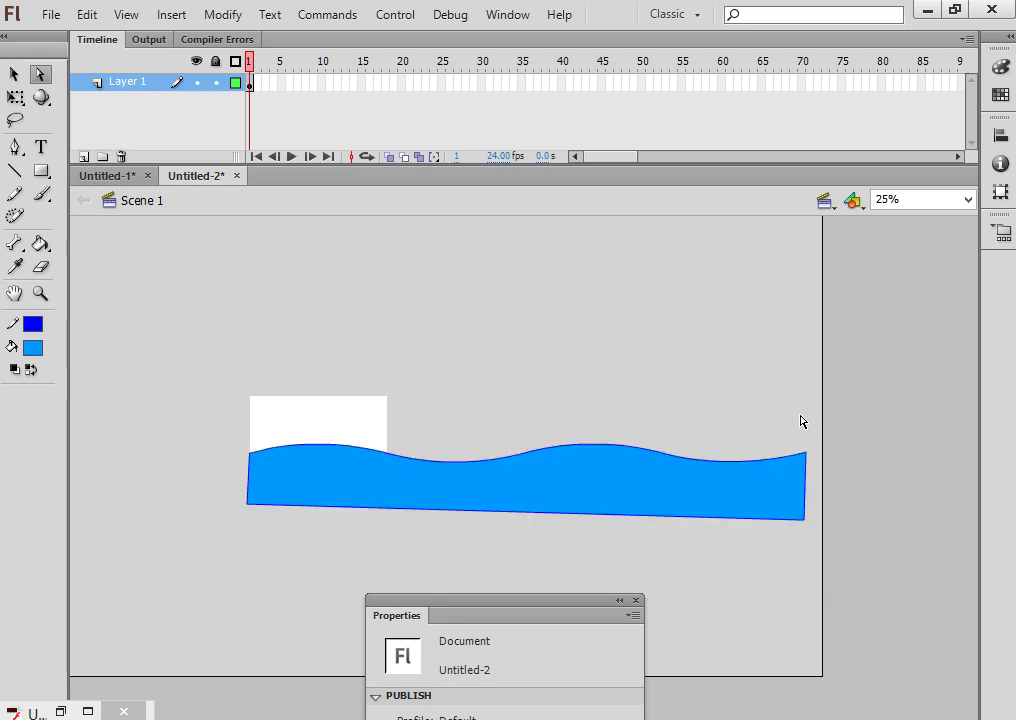
Adjust the wave shape's left corner points until the left side is vertical, and deselect the shape
{"action": "left_click_drag", "start_coordinate": [190, 350], "coordinate": [287, 569]}
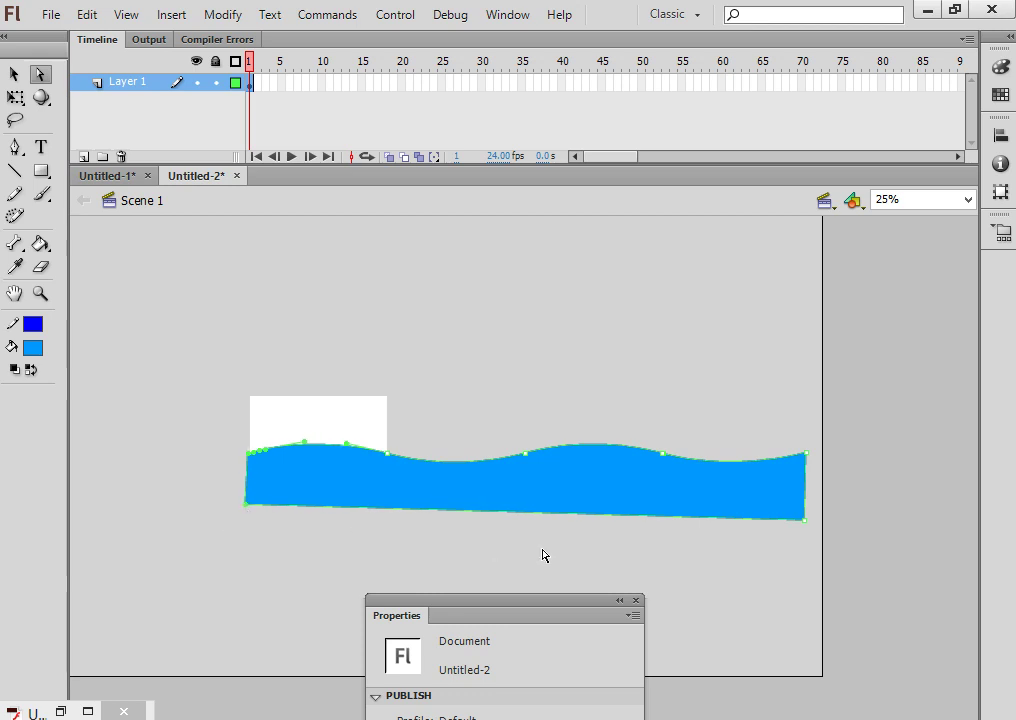
{"action": "left_click", "coordinate": [236, 561]}
{"action": "left_click", "coordinate": [247, 511]}
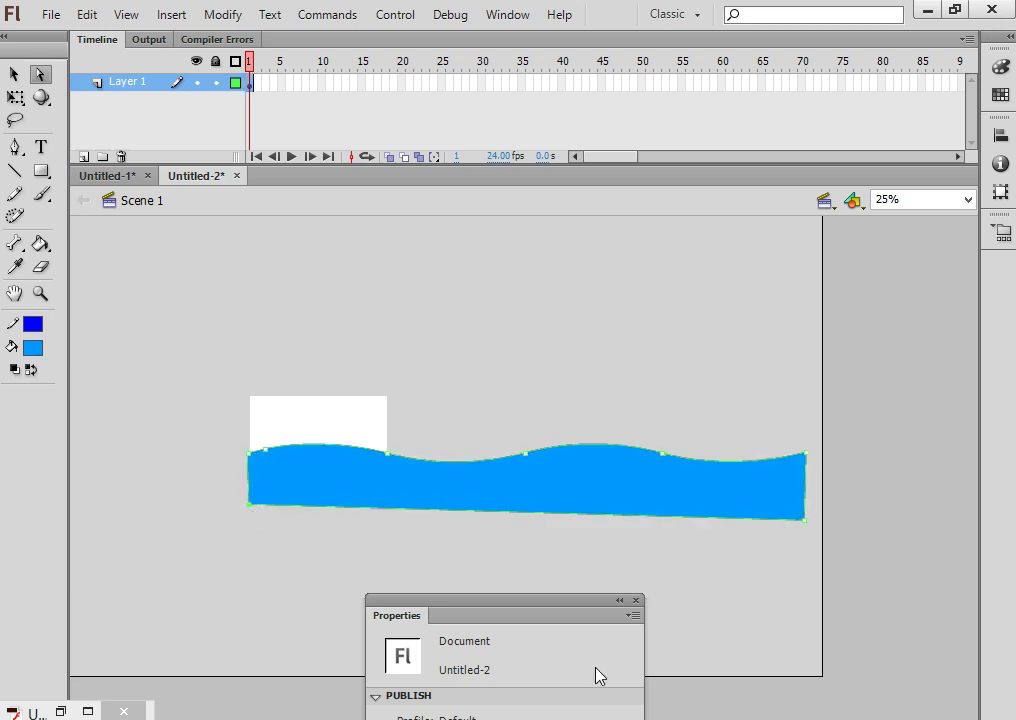
{"action": "left_click", "coordinate": [445, 424]}
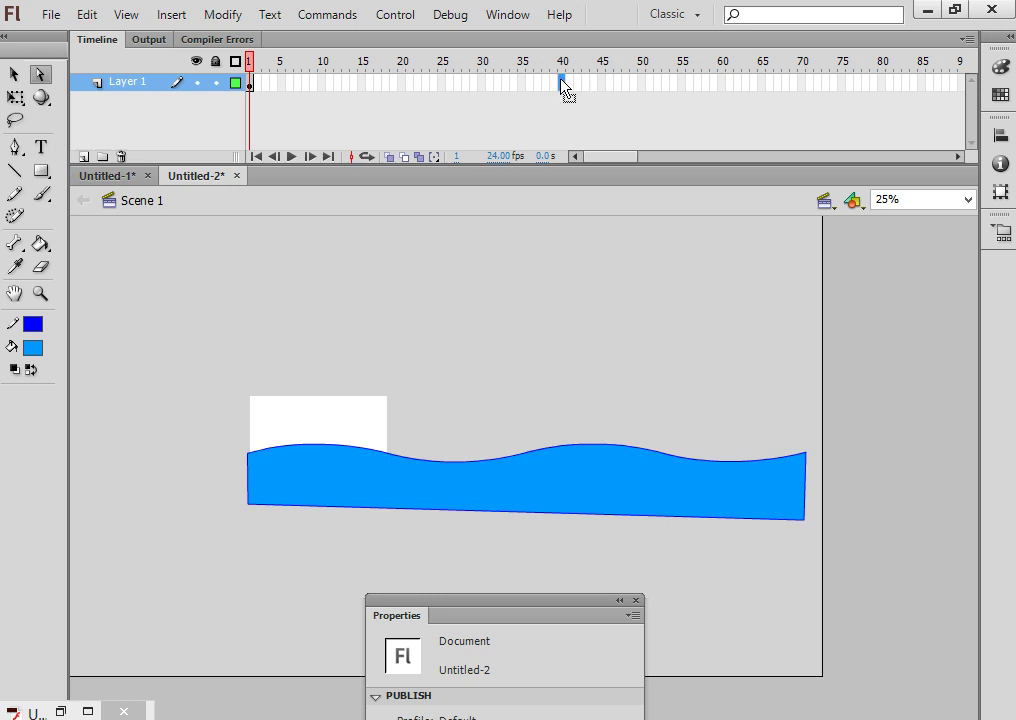
Insert a keyframe at frame 40 of Layer 1 and activate the Selection tool
{"action": "key", "text": "F6"}
{"action": "left_click", "coordinate": [17, 73]}
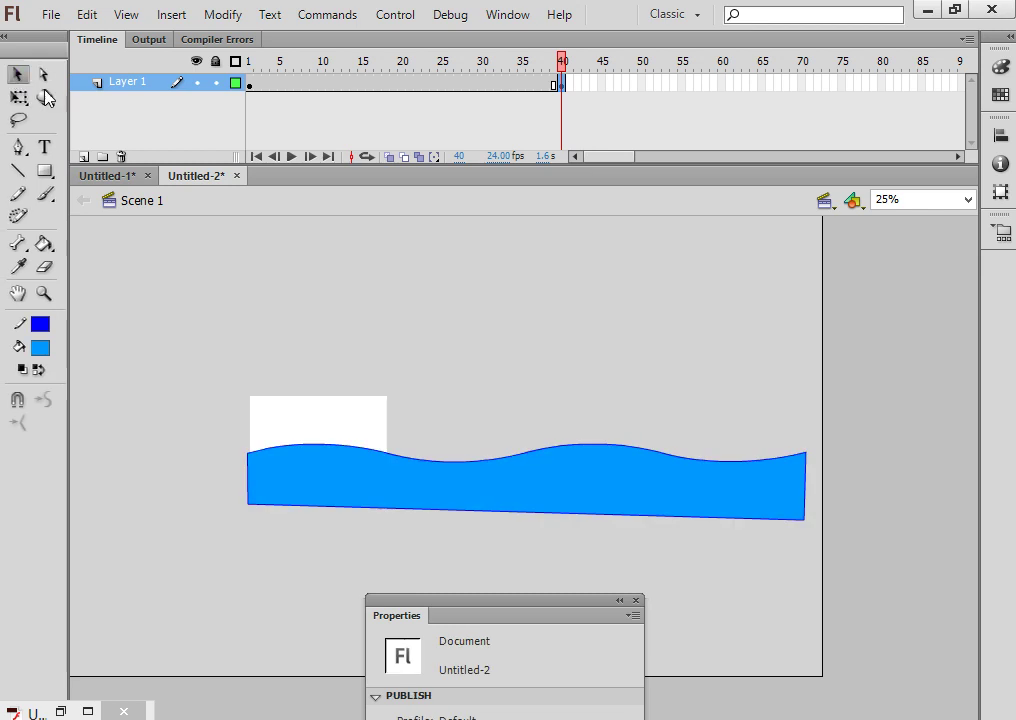
{"action": "left_click_drag", "start_coordinate": [642, 508], "coordinate": [232, 480]}
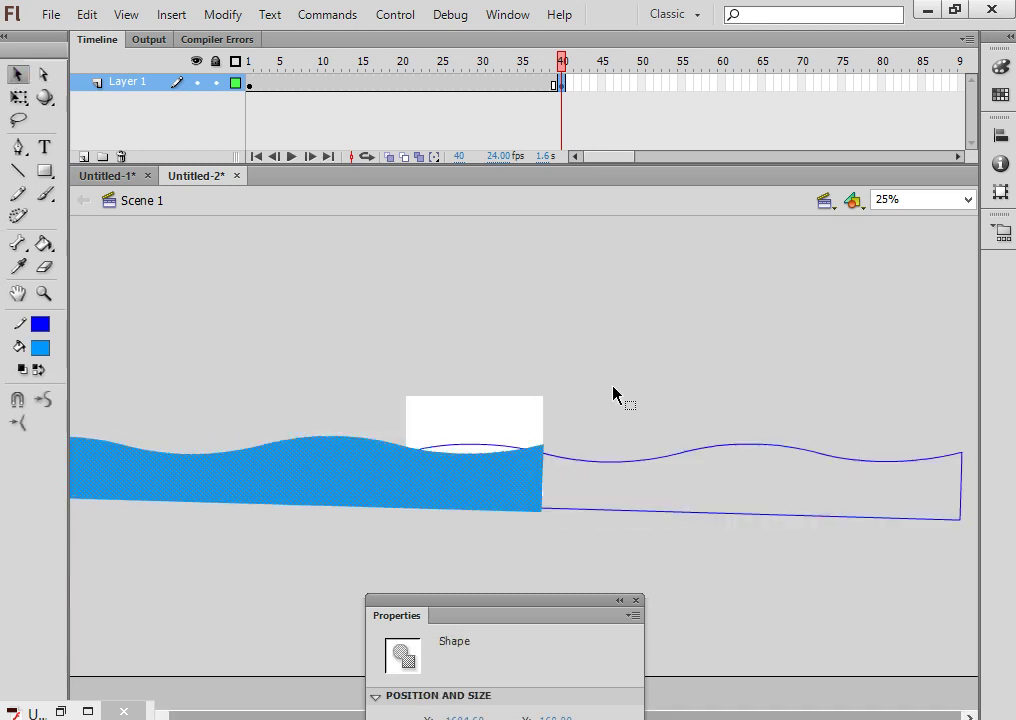
{"action": "key", "text": "ctrl+z"}
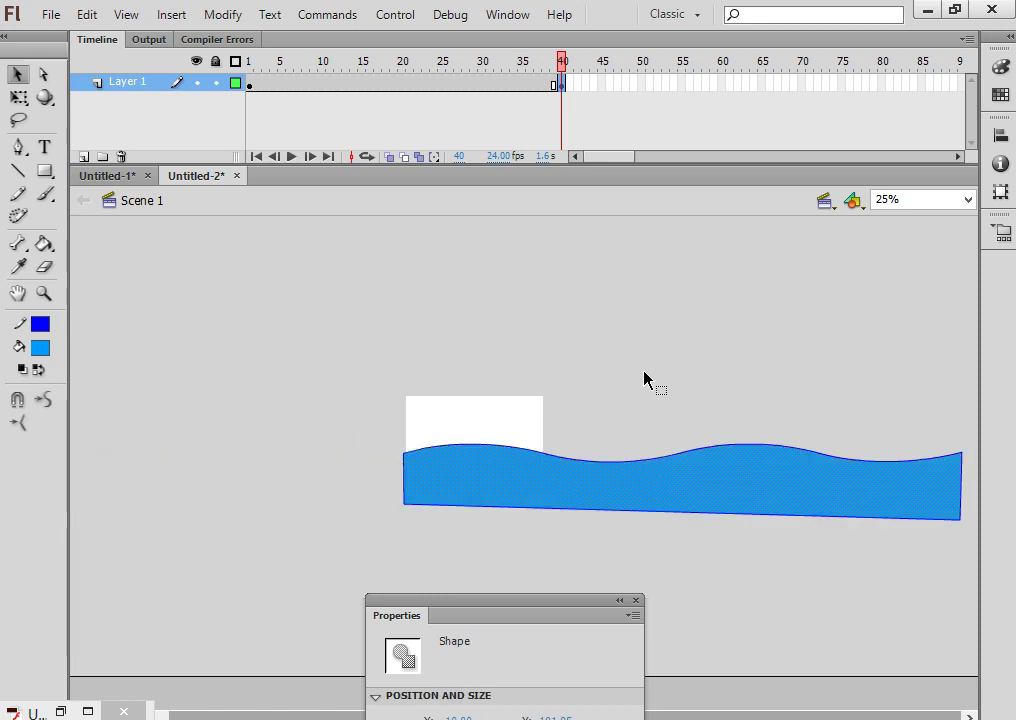
{"action": "left_click", "coordinate": [308, 324]}
Move the wave's fill and outline together to the left at frame 40 until its right end meets the stage's right edge
{"action": "left_click_drag", "start_coordinate": [306, 345], "coordinate": [995, 572]}
{"action": "left_click_drag", "start_coordinate": [930, 488], "coordinate": [503, 477]}
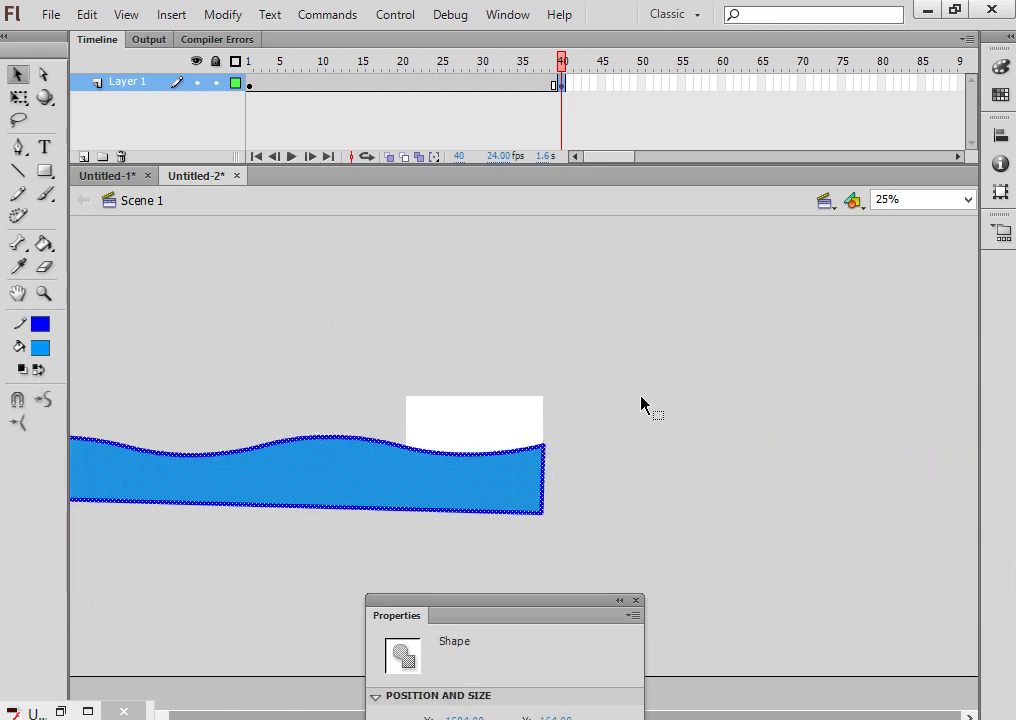
{"action": "left_click", "coordinate": [617, 411]}
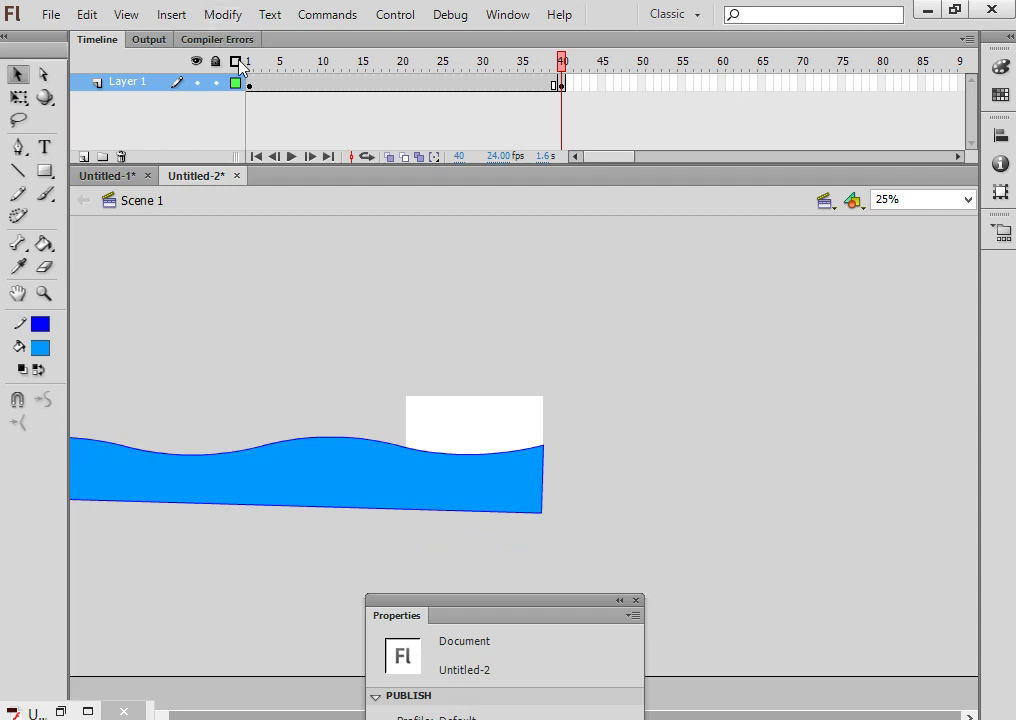
Create a shape tween from frame 1 to frame 40 of the wave layer, and test the movie
{"action": "left_click", "coordinate": [248, 87]}
{"action": "right_click", "coordinate": [252, 90]}
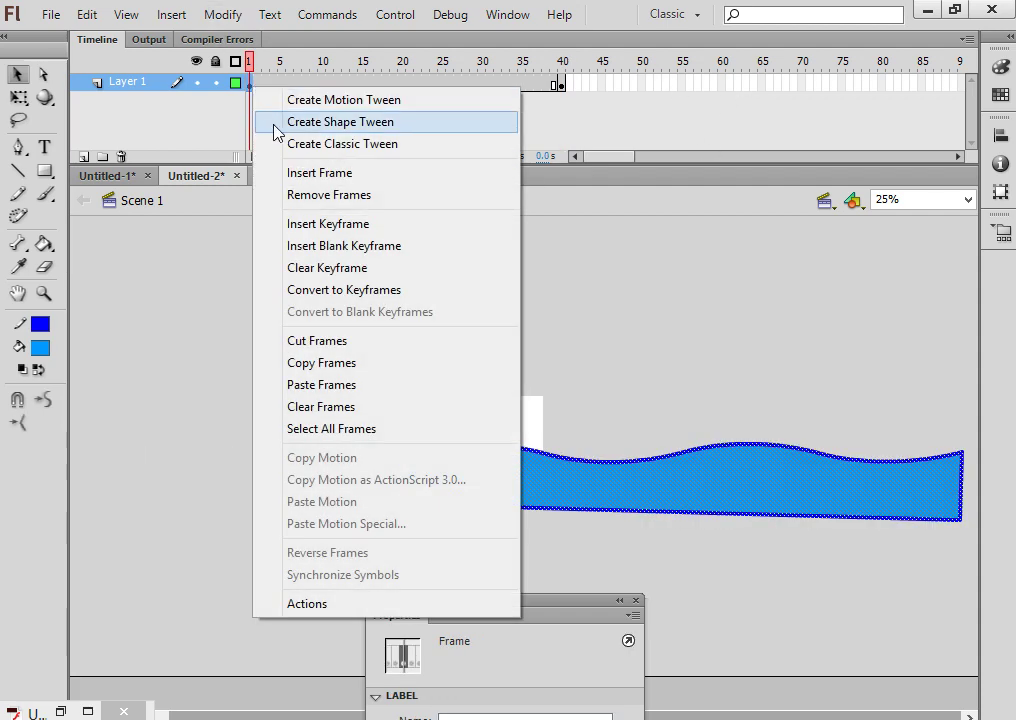
{"action": "left_click", "coordinate": [278, 125]}
{"action": "key", "text": "ctrl+Return"}
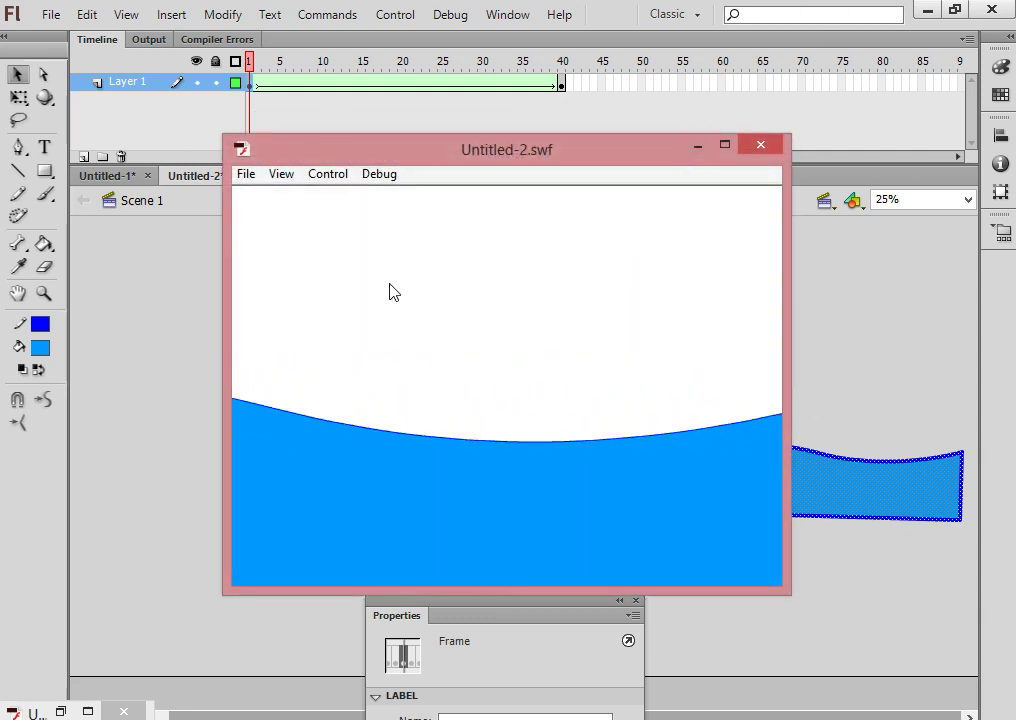
{"action": "left_click", "coordinate": [762, 144]}
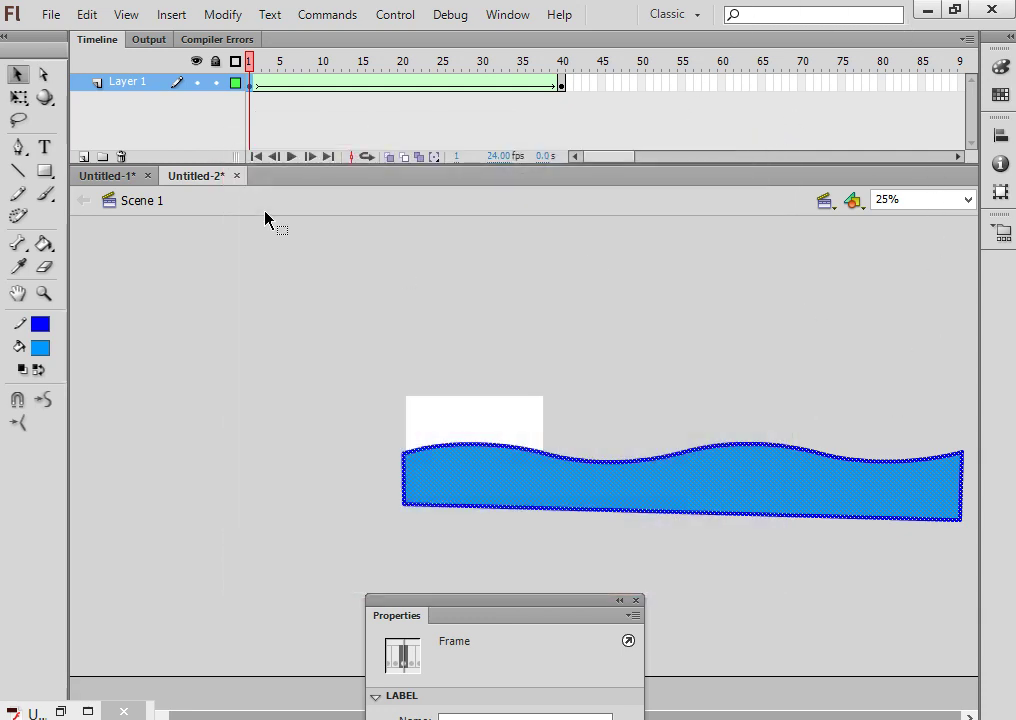
Add a new layer above the wave layer and name it text
{"action": "left_click", "coordinate": [84, 157]}
{"action": "left_click", "coordinate": [148, 85]}
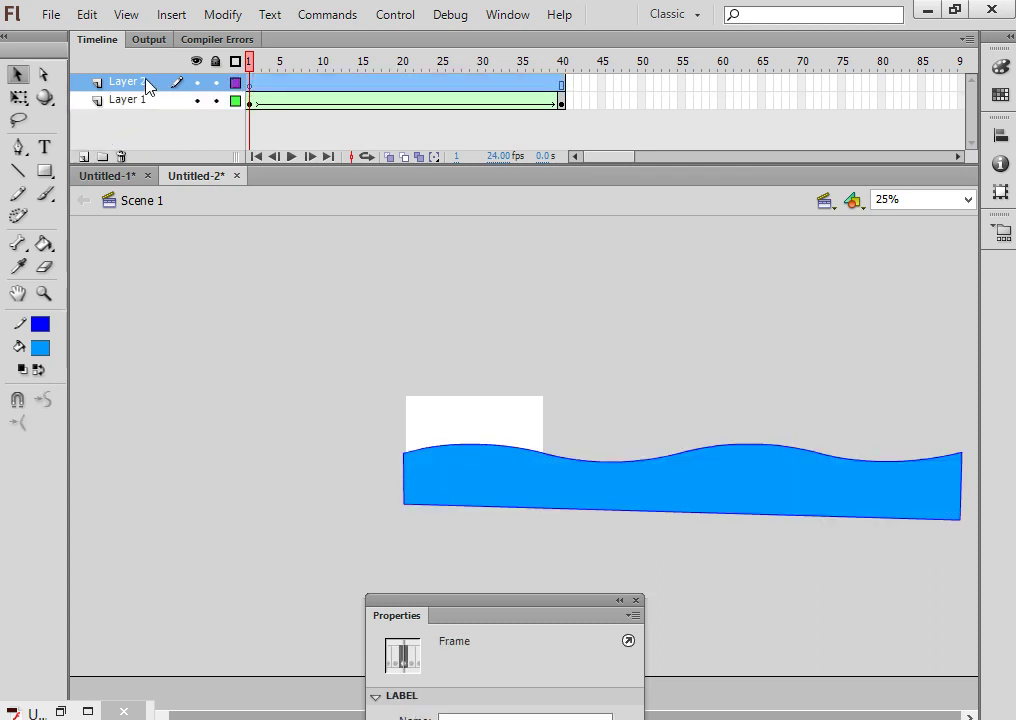
{"action": "double_click", "coordinate": [148, 85]}
{"action": "type", "text": "tr"}
{"action": "key", "text": "BackSpace"}
{"action": "key", "text": "BackSpace"}
{"action": "type", "text": "text"}
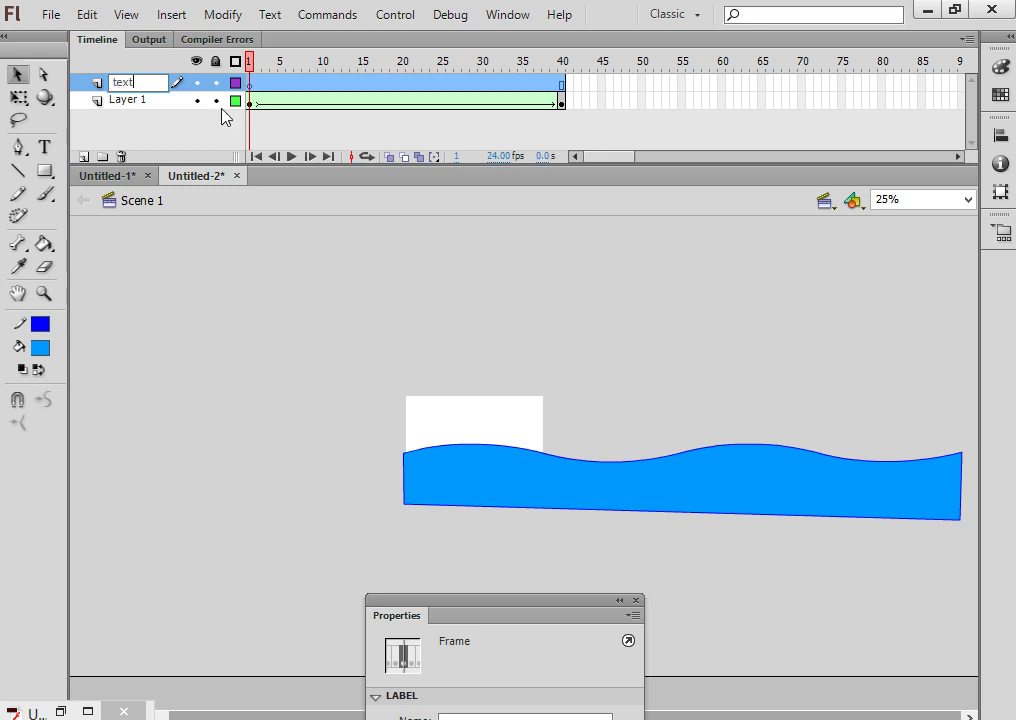
Rename the wave layer, Layer 1, as water
{"action": "double_click", "coordinate": [127, 101]}
{"action": "type", "text": "w"}
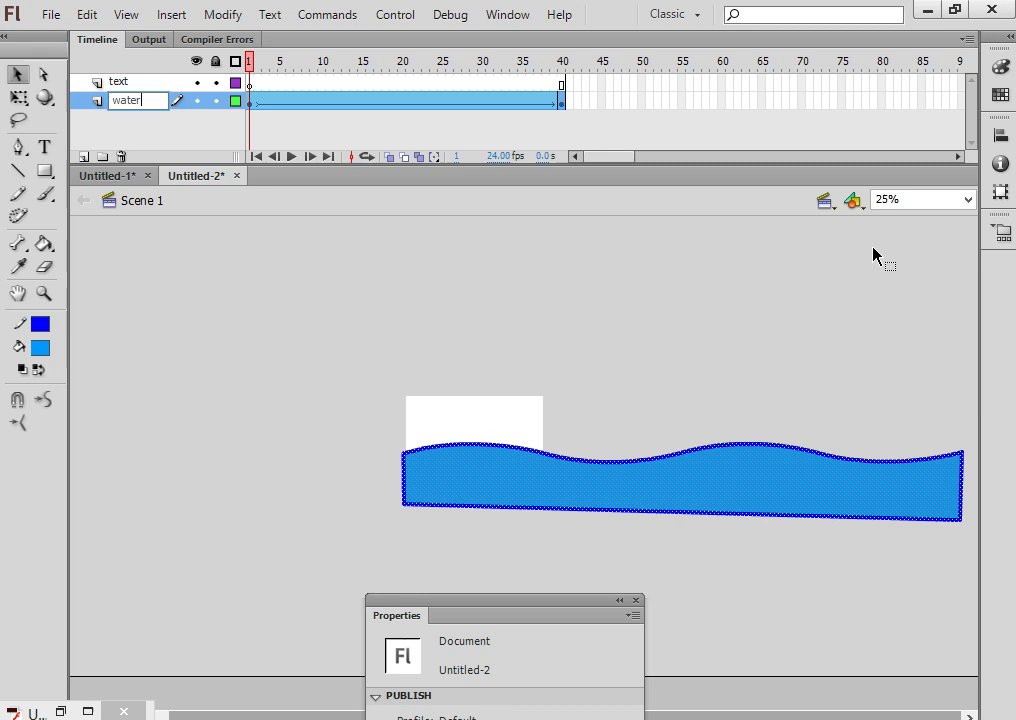
{"action": "type", "text": "ater"}
{"action": "left_click", "coordinate": [386, 340]}
Add the static text "Water" on the text layer, near the top of the white stage above the wave
{"action": "left_click", "coordinate": [150, 82]}
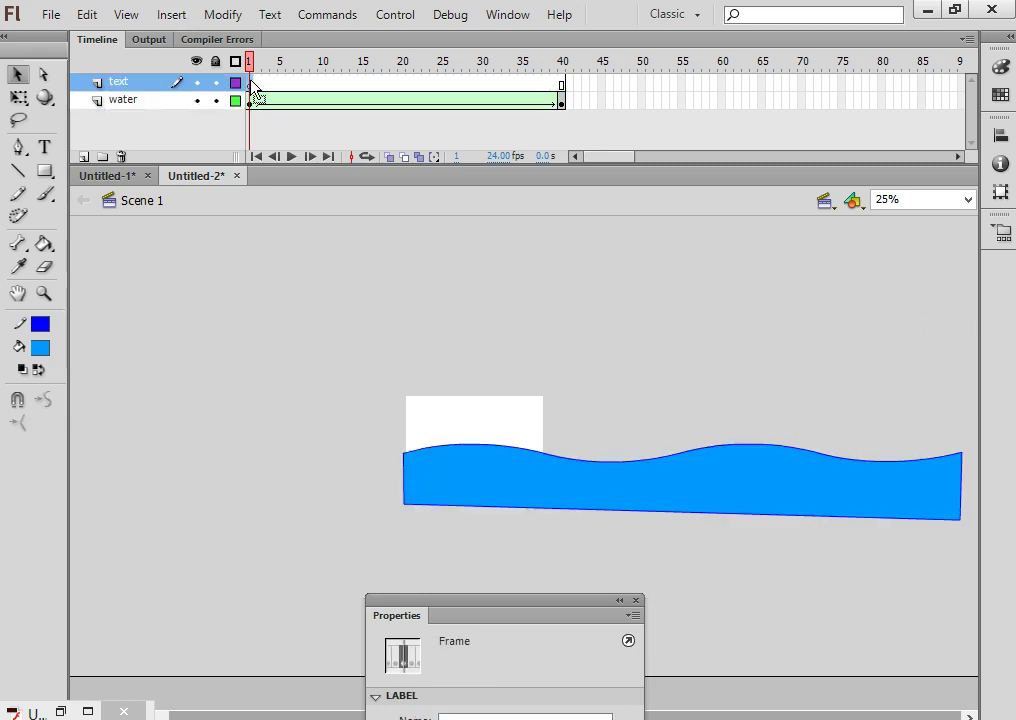
{"action": "left_click", "coordinate": [44, 147]}
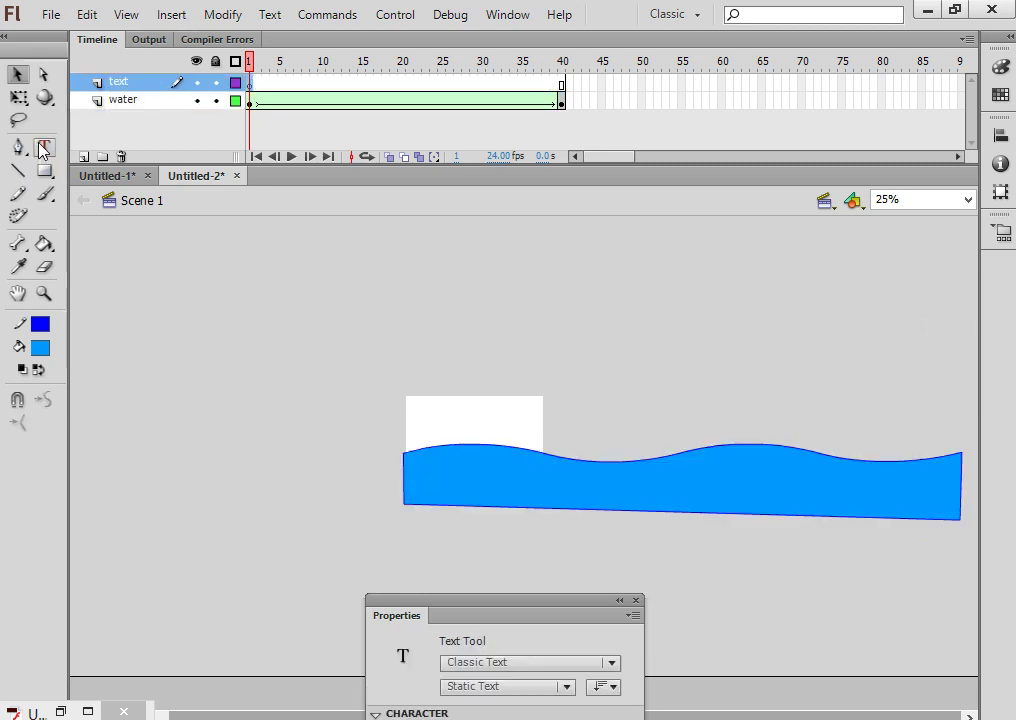
{"action": "left_click", "coordinate": [443, 410]}
{"action": "type", "text": "Water"}
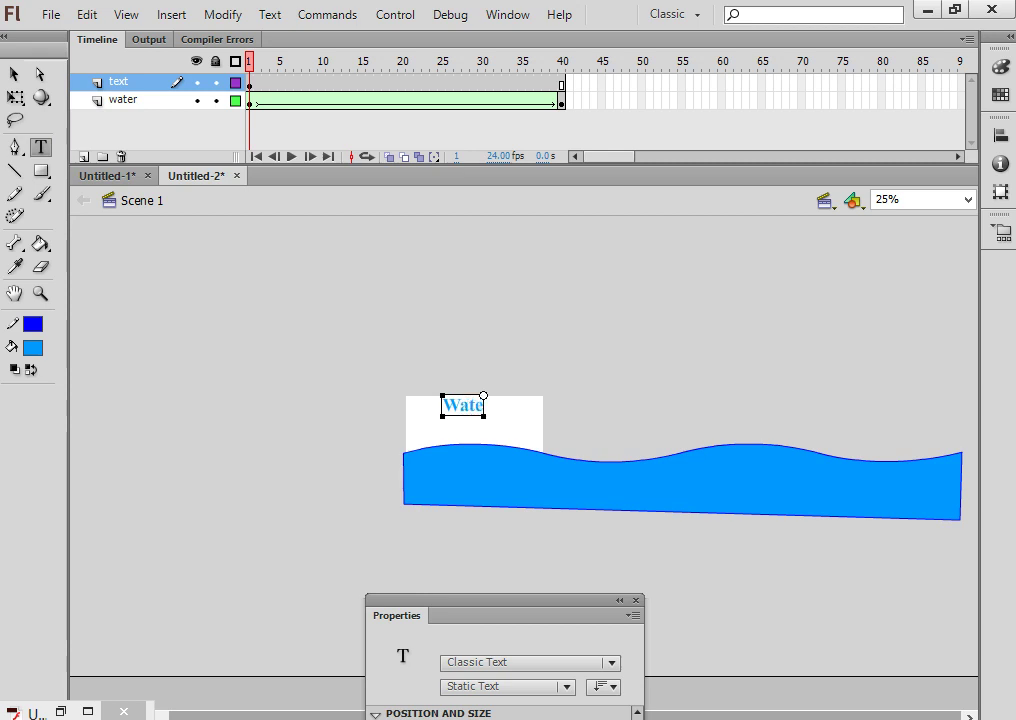
{"action": "left_click", "coordinate": [16, 74]}
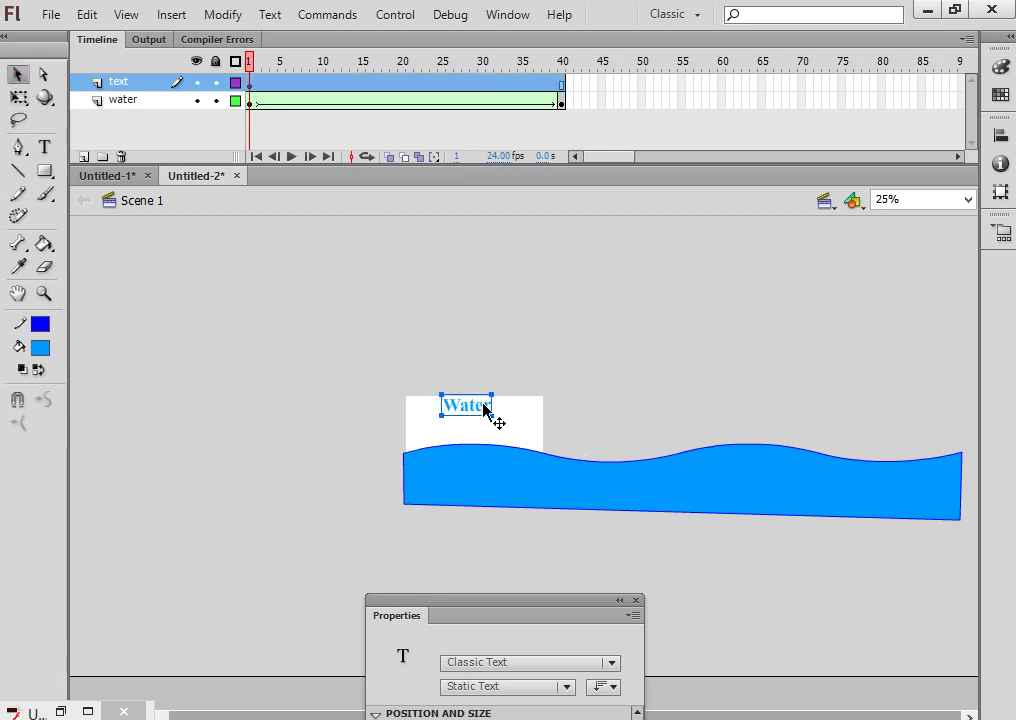
Set the font size of the "Water" text to 89 pt
{"action": "left_click_drag", "start_coordinate": [538, 610], "coordinate": [797, 224]}
{"action": "left_click", "coordinate": [716, 488]}
{"action": "type", "text": "89"}
{"action": "key", "text": "Return"}
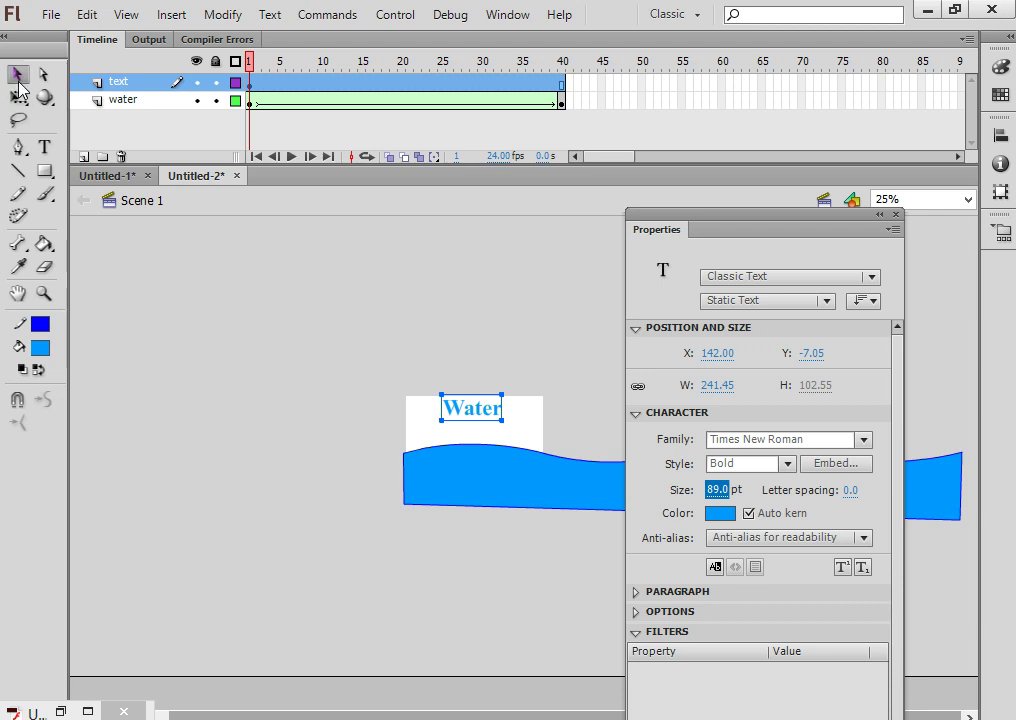
Move the "Water" text down so it overlaps the upper edge of the wave, and test the movie
{"action": "left_click", "coordinate": [549, 374]}
{"action": "left_click_drag", "start_coordinate": [476, 420], "coordinate": [451, 456]}
{"action": "left_click", "coordinate": [523, 262]}
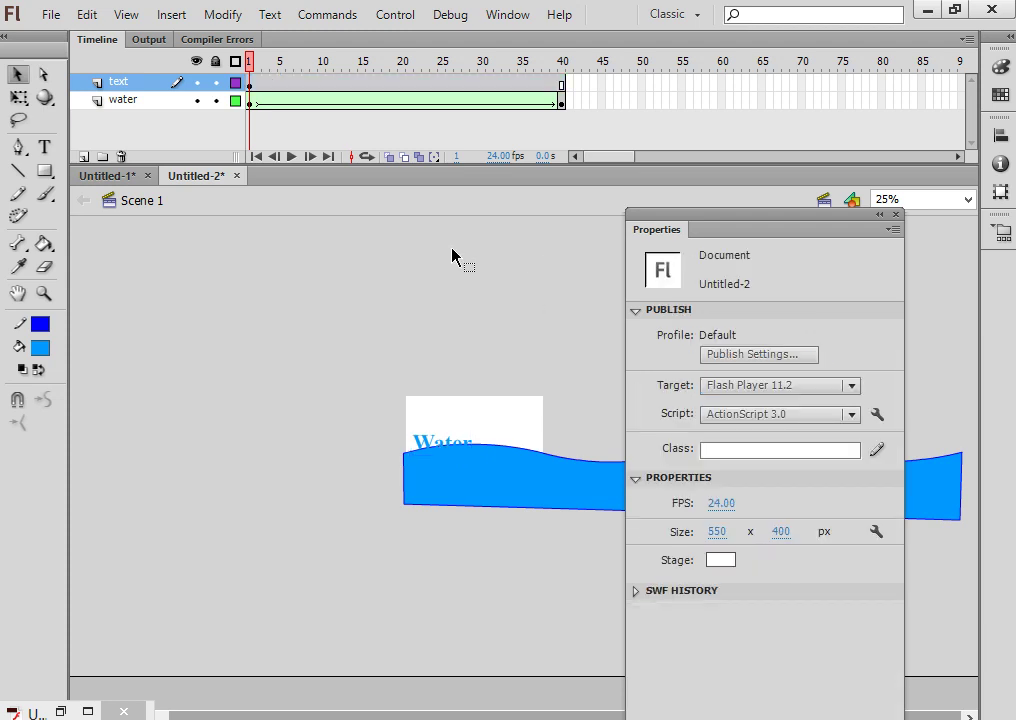
{"action": "key", "text": "ctrl+Return"}
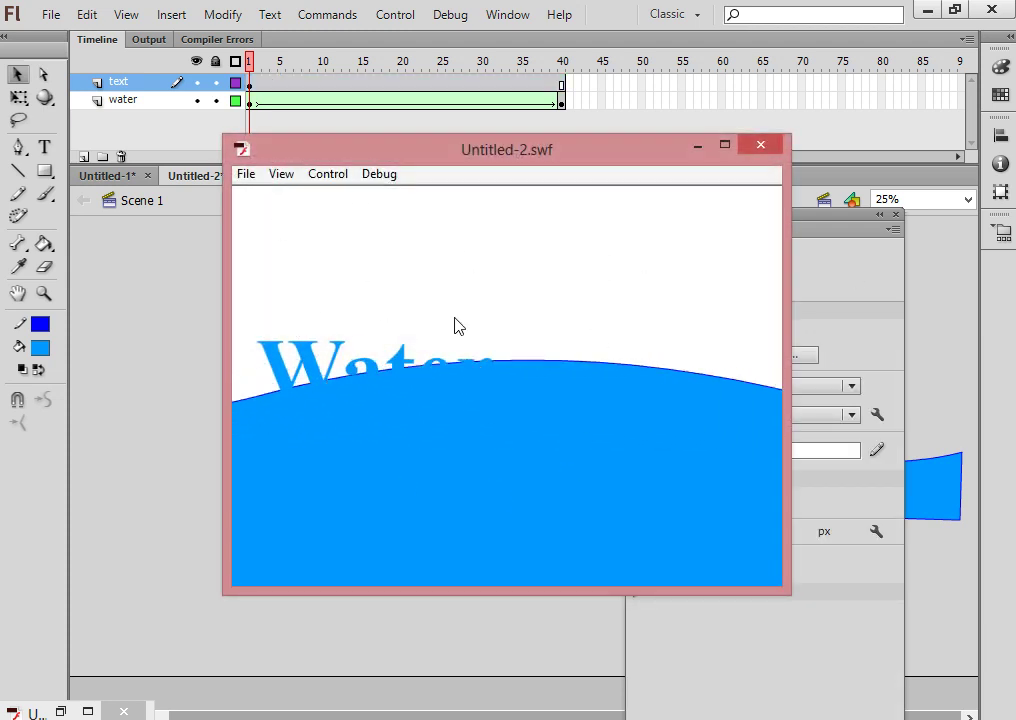
{"action": "left_click", "coordinate": [760, 146]}
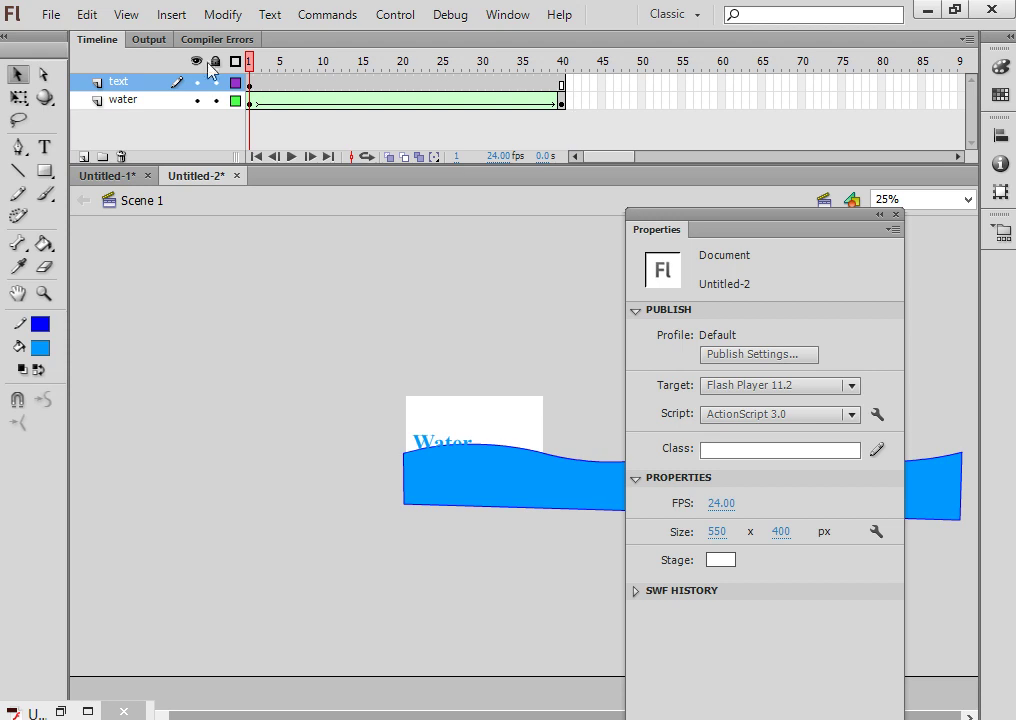
Turn the text layer into a mask for the water layer and test the movie
{"action": "right_click", "coordinate": [118, 89]}
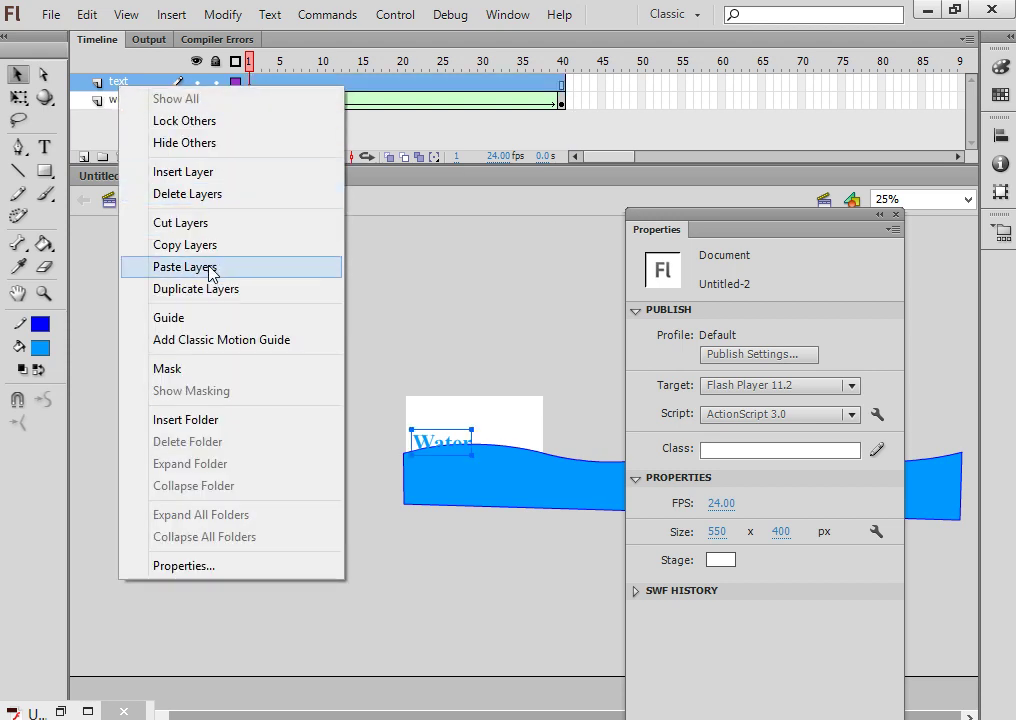
{"action": "left_click", "coordinate": [167, 369]}
{"action": "key", "text": "ctrl+Return"}
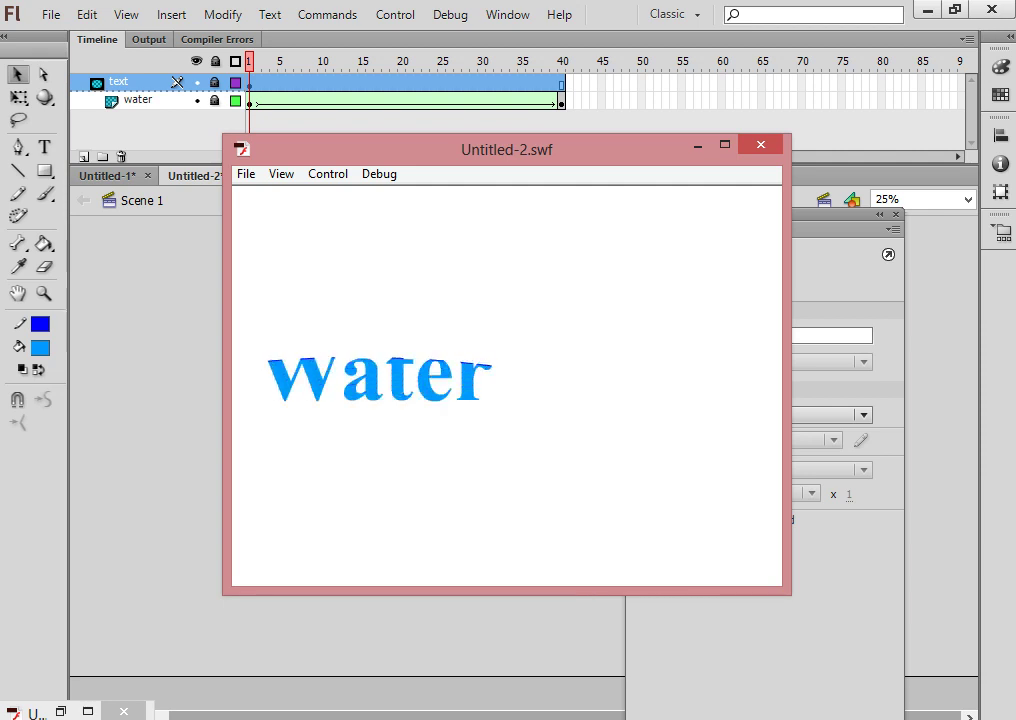
{"action": "left_click", "coordinate": [770, 144]}
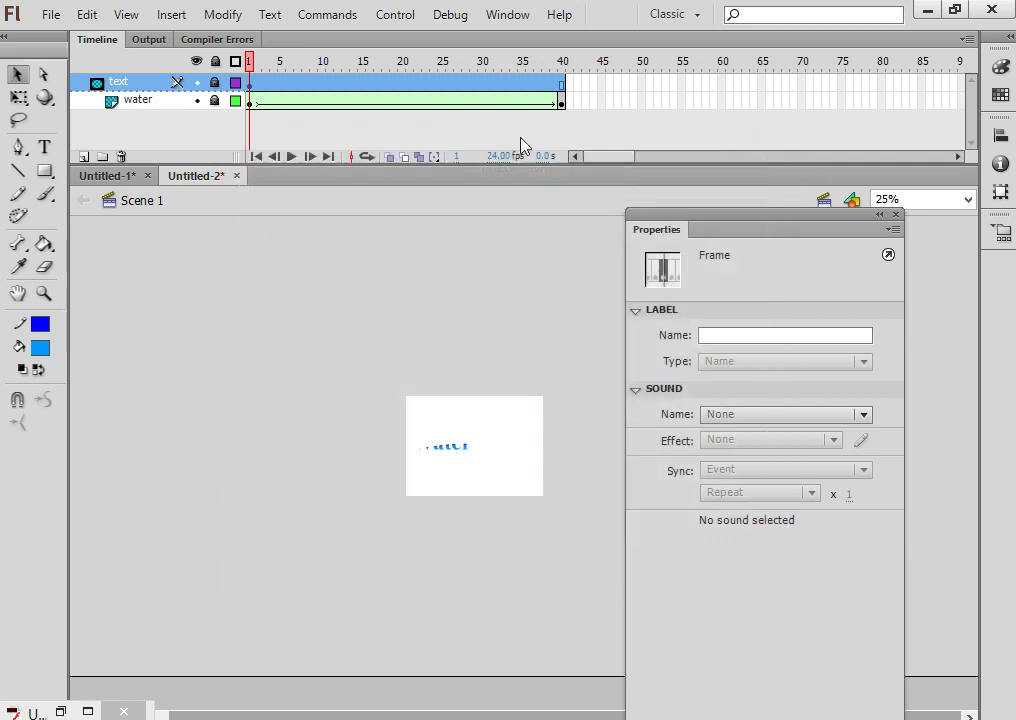
Remove the mask from the text layer
{"action": "right_click", "coordinate": [147, 82]}
{"action": "left_click", "coordinate": [197, 364]}
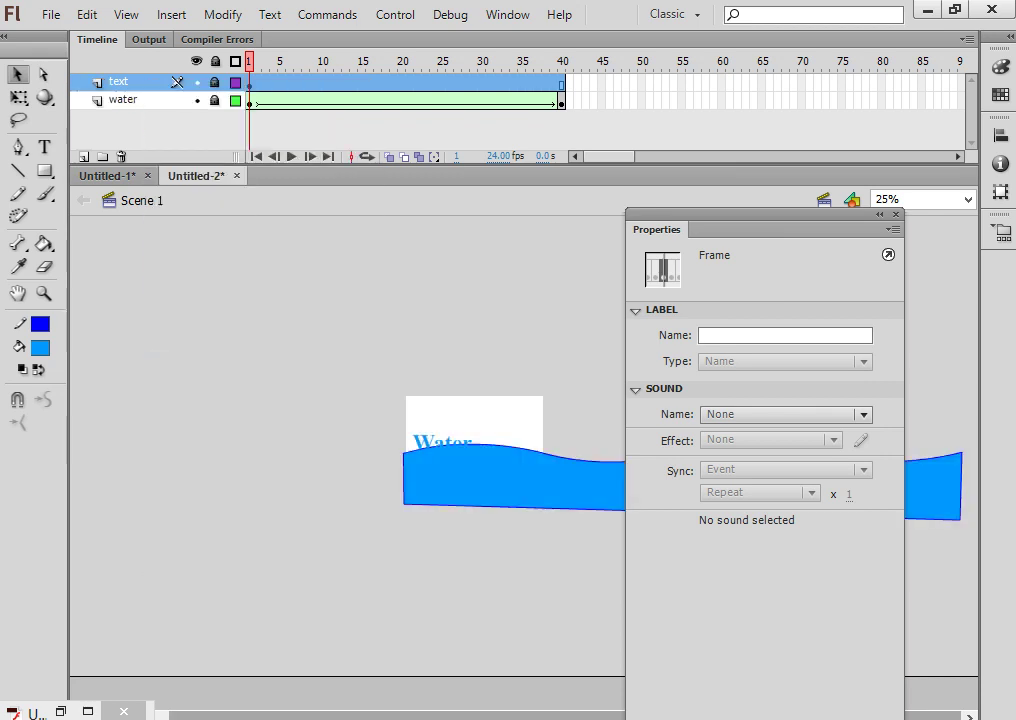
{"action": "left_click", "coordinate": [250, 420]}
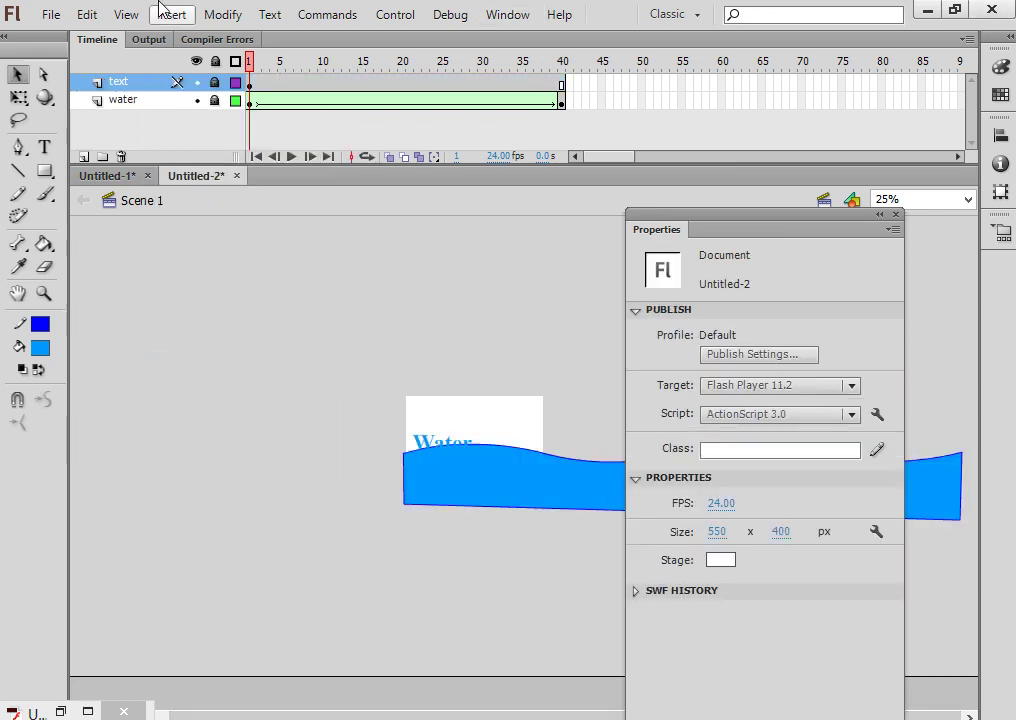
Copy the water layer and paste the copy between the text layer and the original water layer
{"action": "left_click", "coordinate": [143, 102]}
{"action": "right_click", "coordinate": [129, 104]}
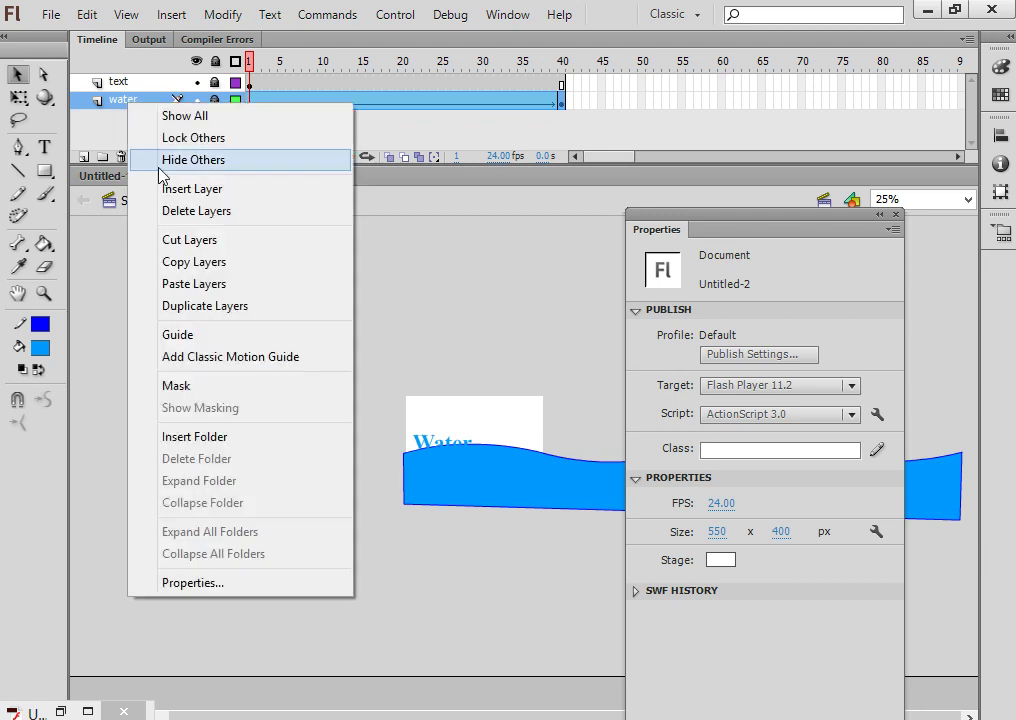
{"action": "left_click", "coordinate": [195, 264]}
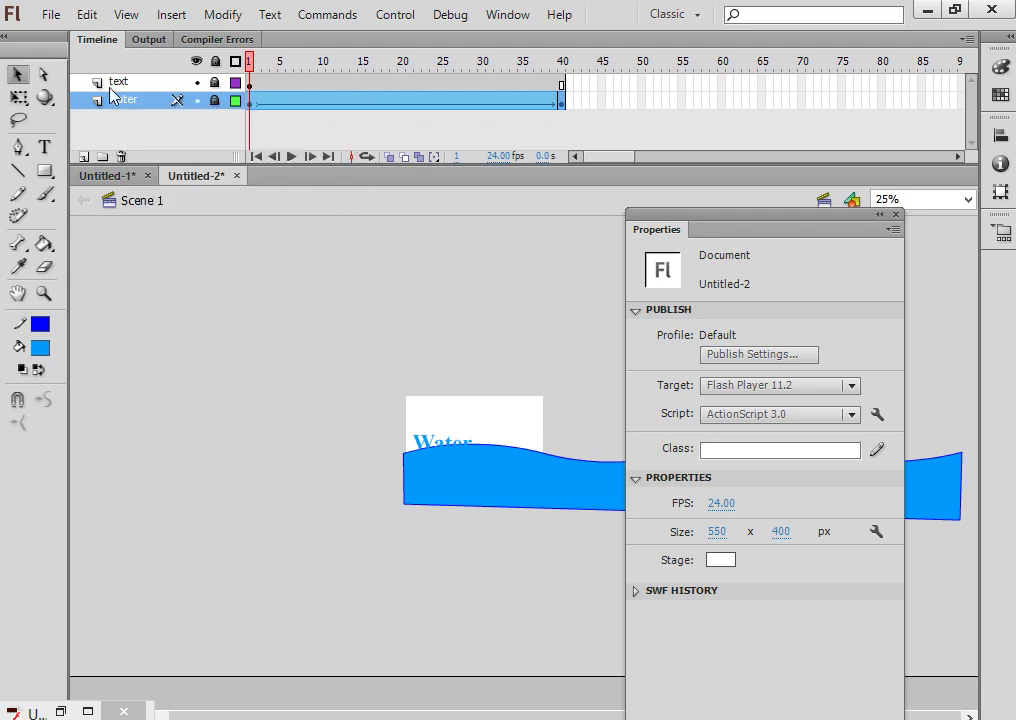
{"action": "right_click", "coordinate": [113, 104]}
{"action": "left_click", "coordinate": [183, 277]}
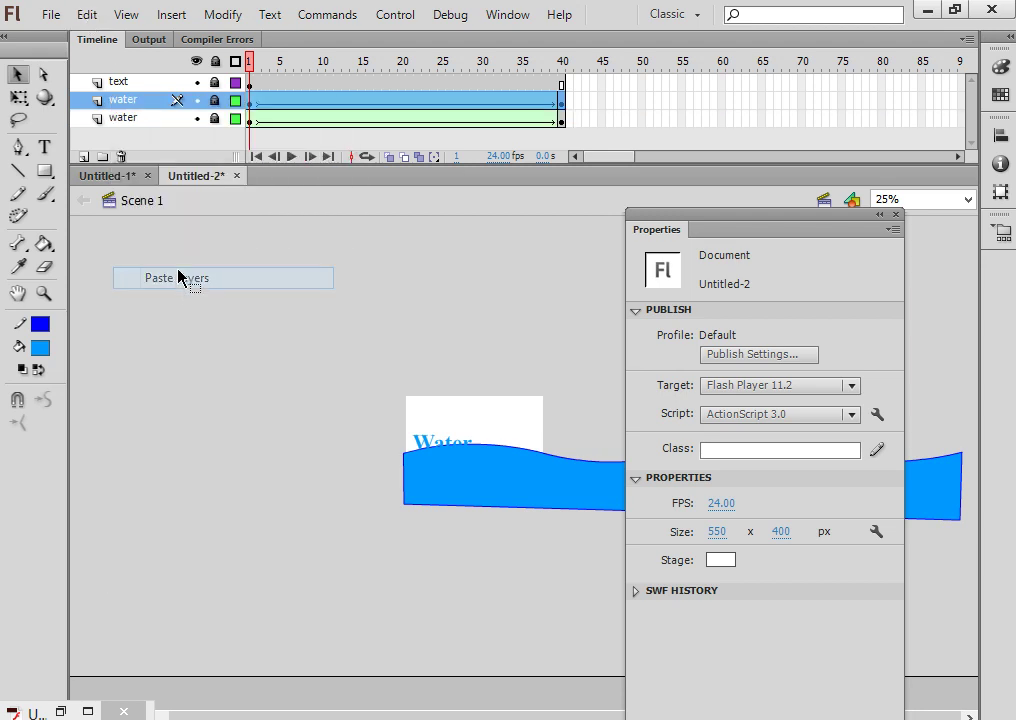
Unlock the copied water layer and move its whole wave shape at frame 1 up to about Y -64, above the original wave
{"action": "left_click", "coordinate": [215, 101]}
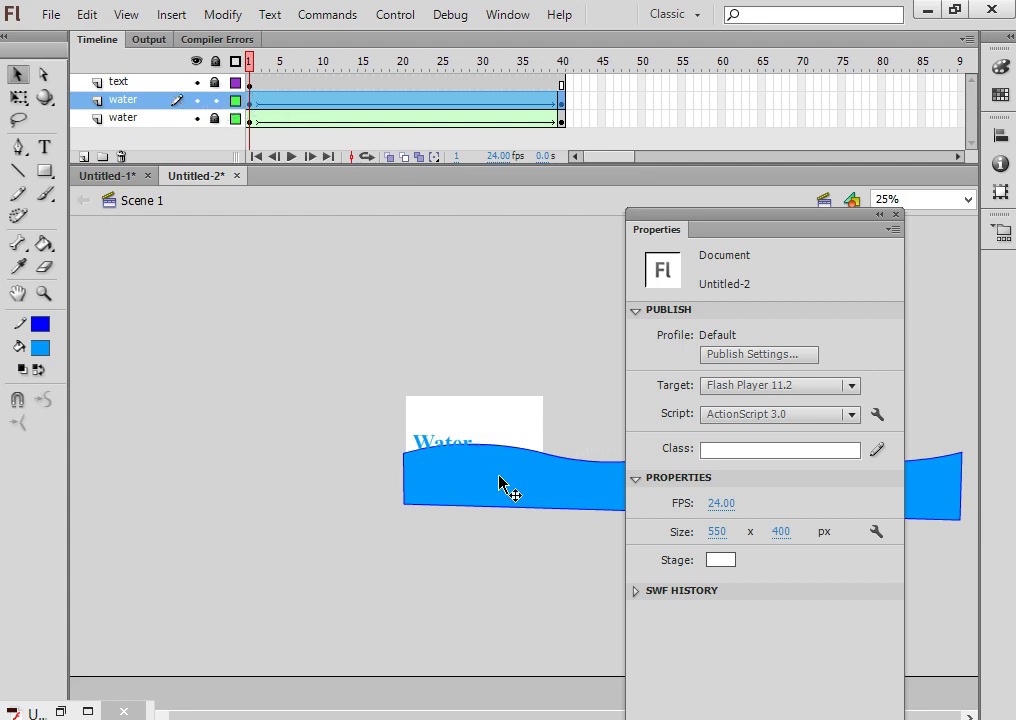
{"action": "left_click_drag", "start_coordinate": [369, 373], "coordinate": [1005, 602]}
{"action": "left_click_drag", "start_coordinate": [531, 482], "coordinate": [528, 422]}
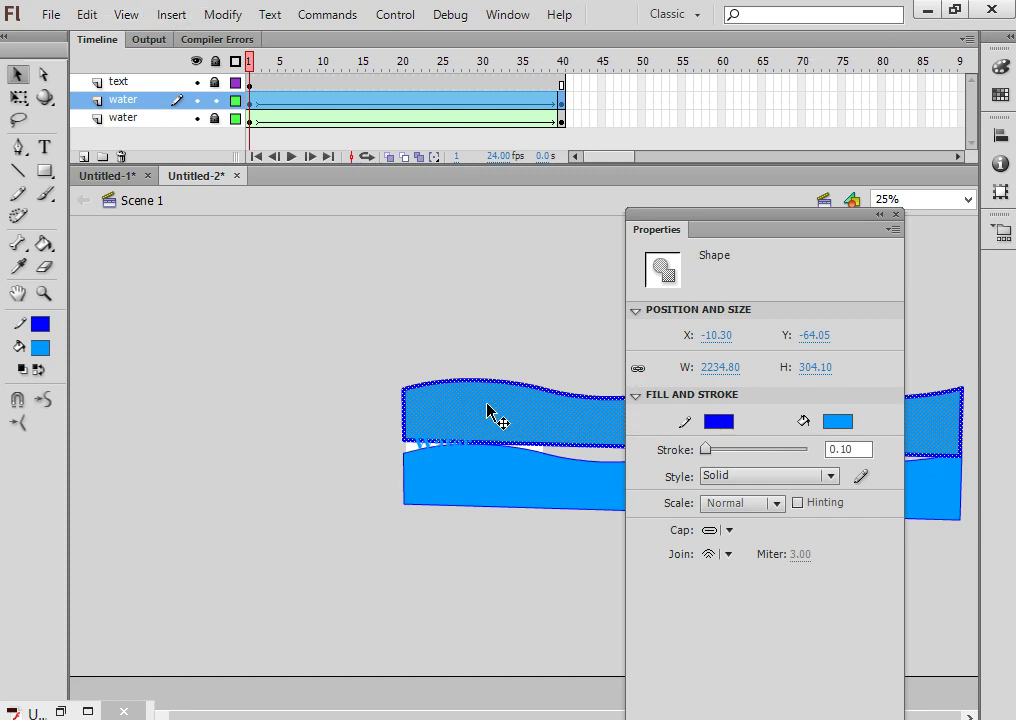
Remove the shape tween from the upper water layer
{"action": "right_click", "coordinate": [254, 114]}
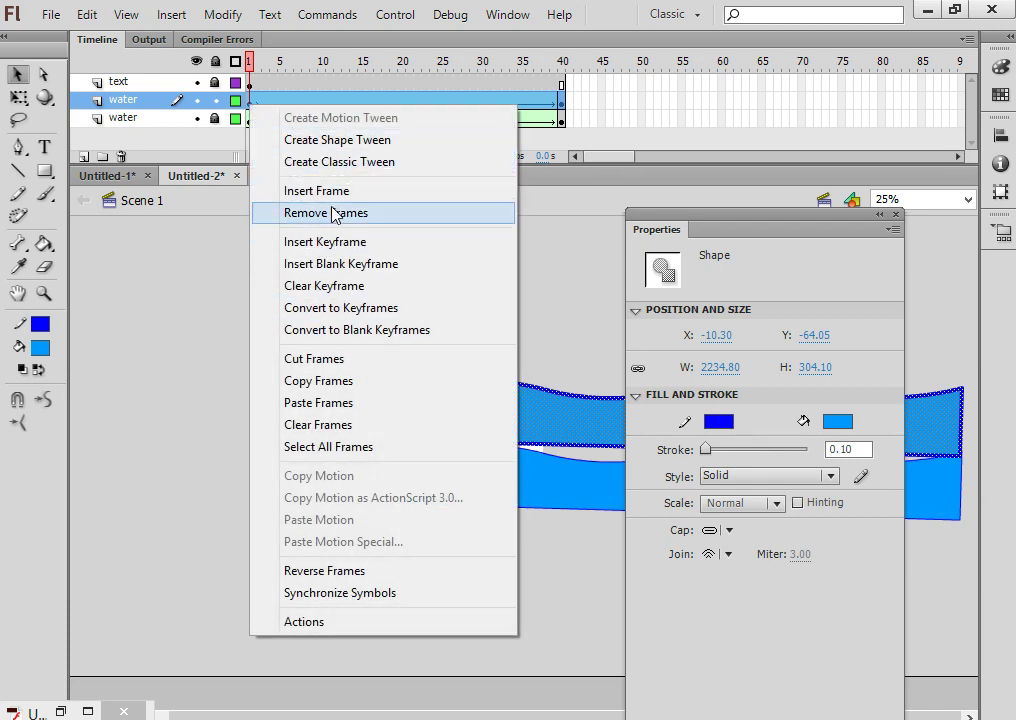
{"action": "left_click", "coordinate": [206, 263]}
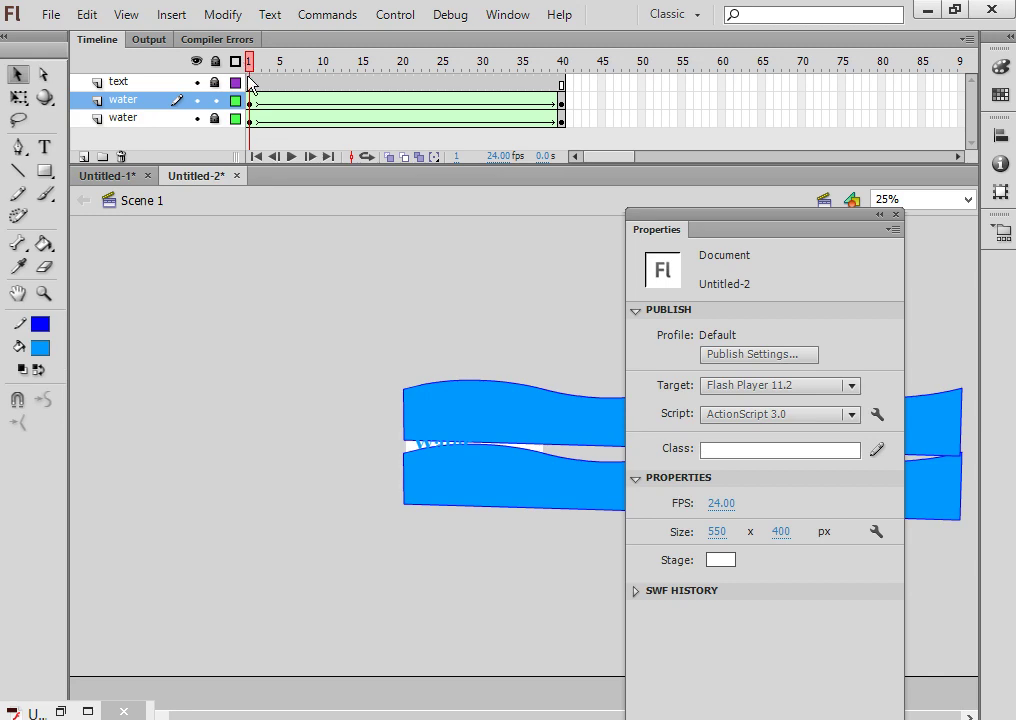
{"action": "left_click", "coordinate": [251, 101]}
{"action": "right_click", "coordinate": [252, 101]}
{"action": "left_click", "coordinate": [279, 114]}
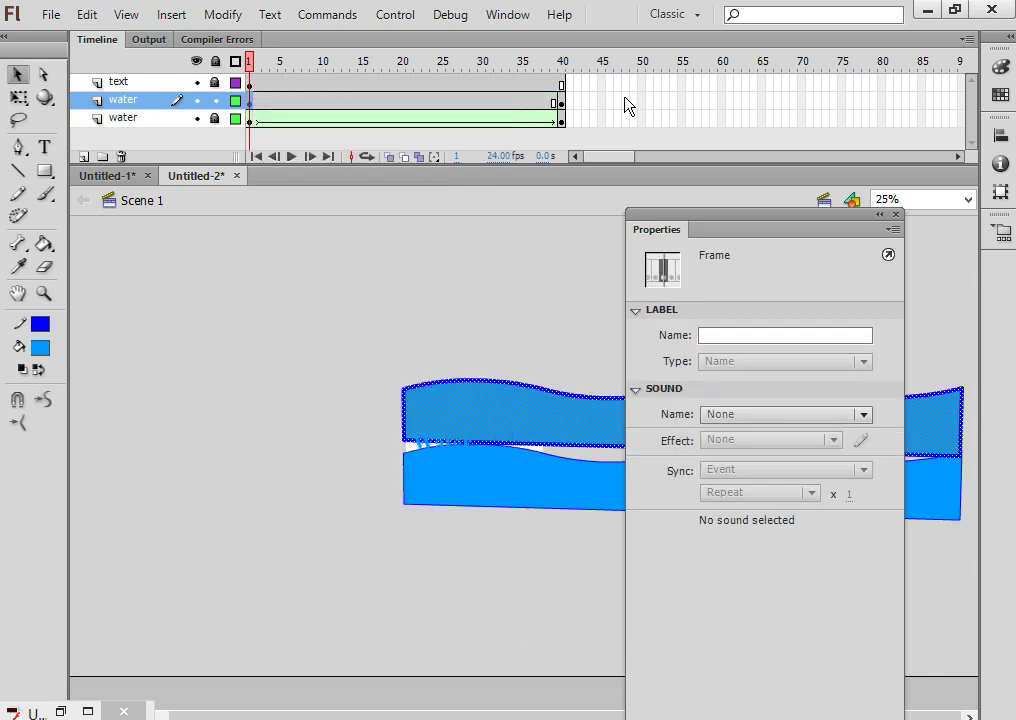
Compare the wave at frames 1 and 40, and remove frame 40 from the upper water layer
{"action": "left_click", "coordinate": [562, 104]}
{"action": "left_click", "coordinate": [503, 290]}
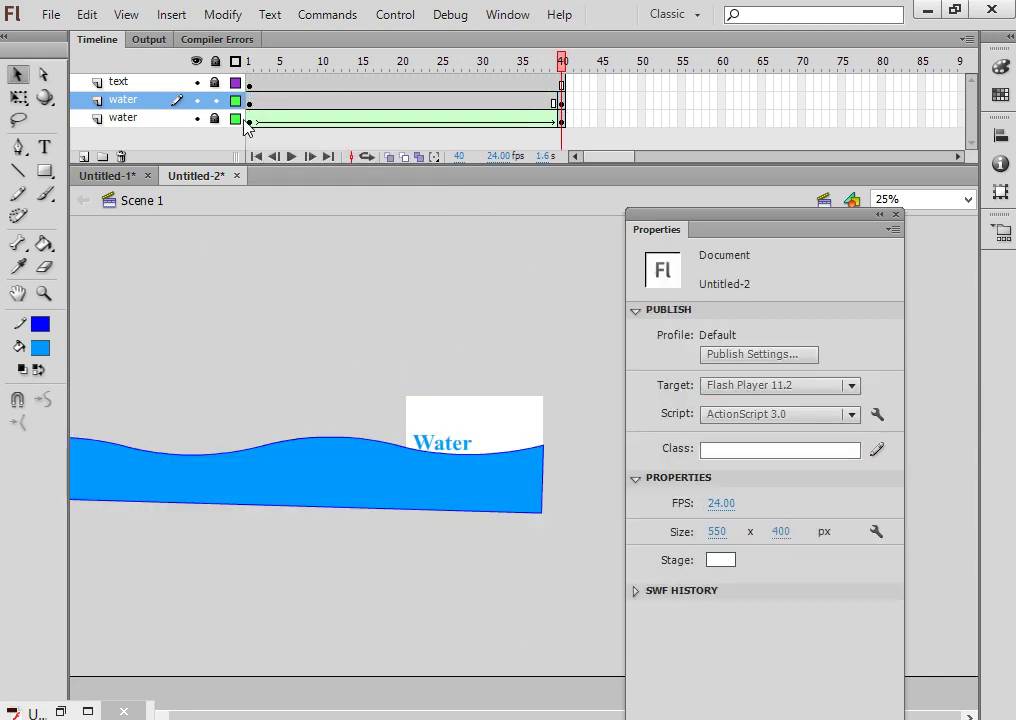
{"action": "left_click", "coordinate": [251, 101]}
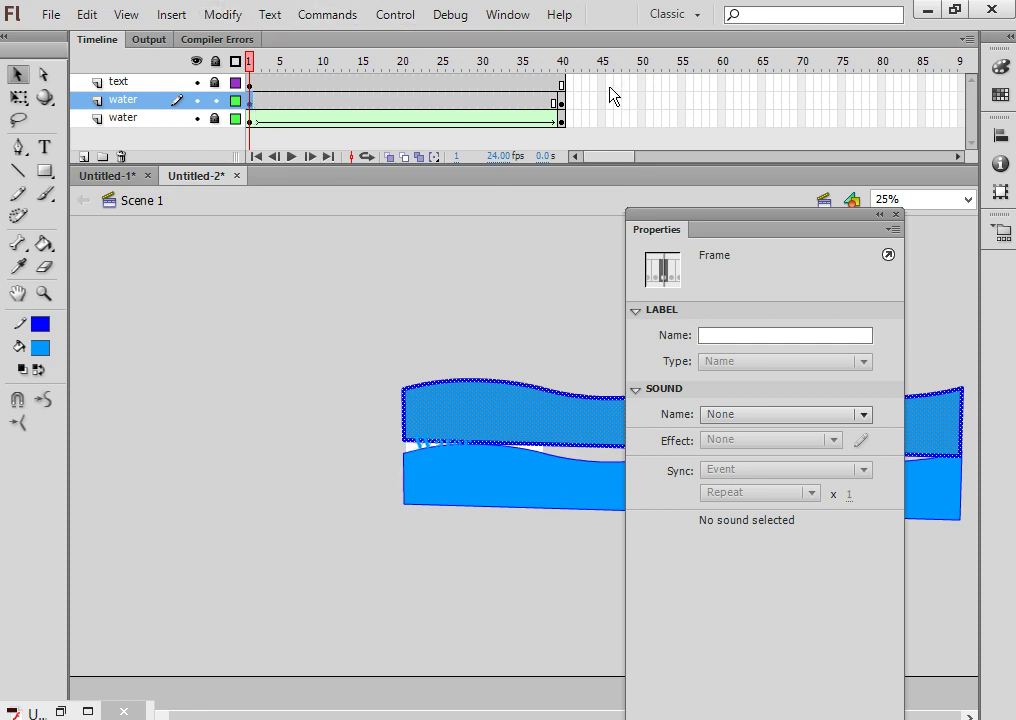
{"action": "left_click", "coordinate": [561, 102]}
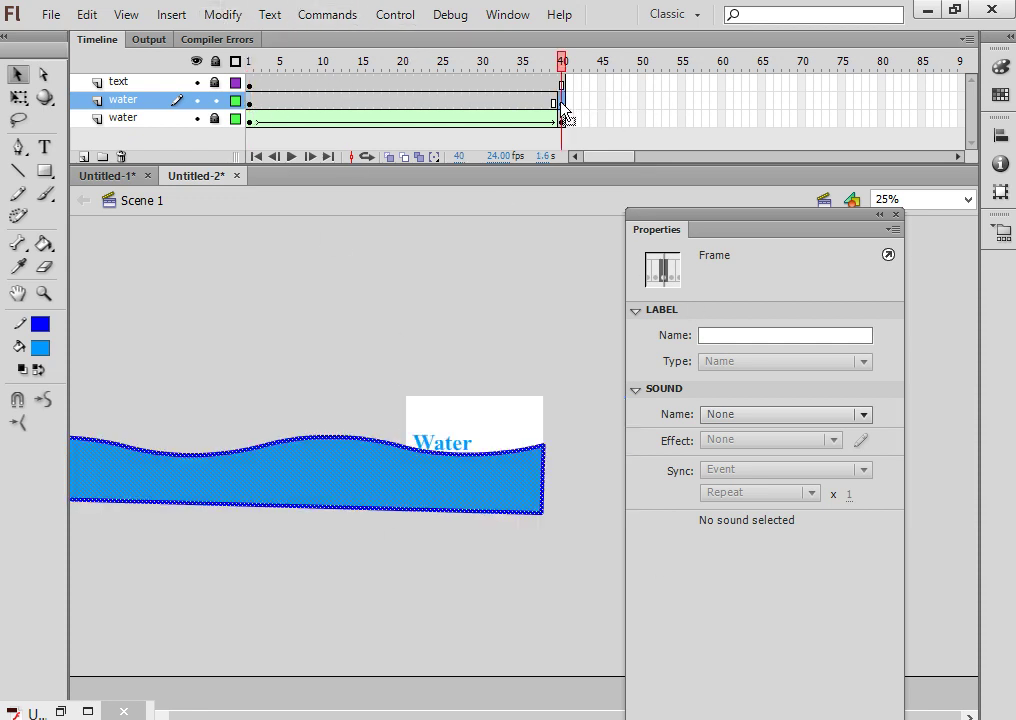
{"action": "right_click", "coordinate": [563, 107]}
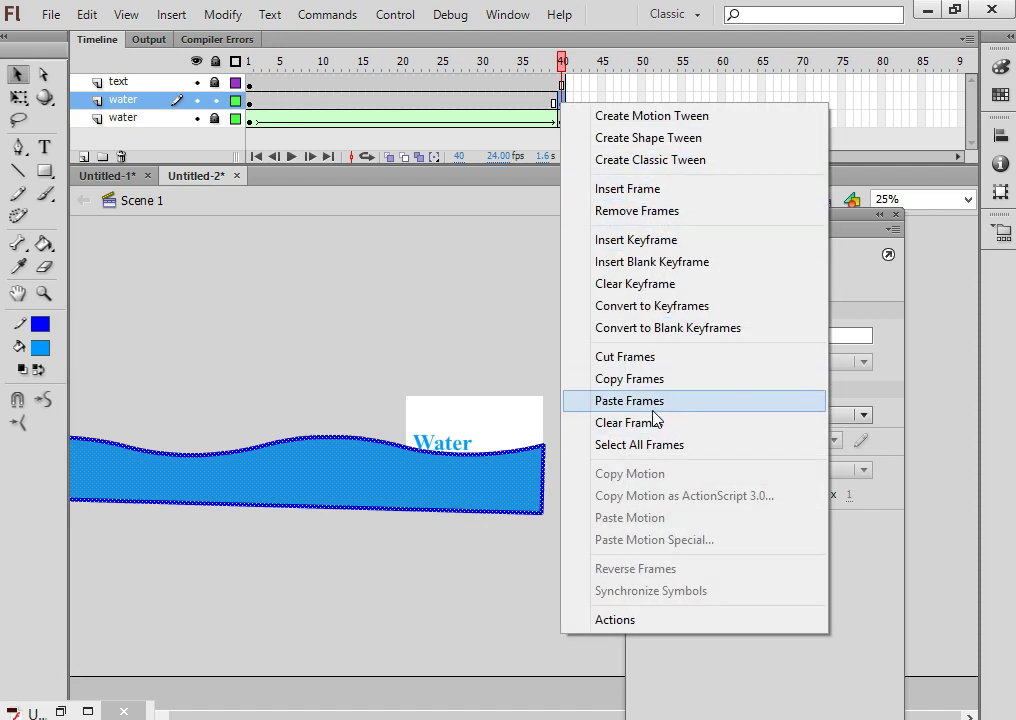
{"action": "left_click", "coordinate": [637, 211]}
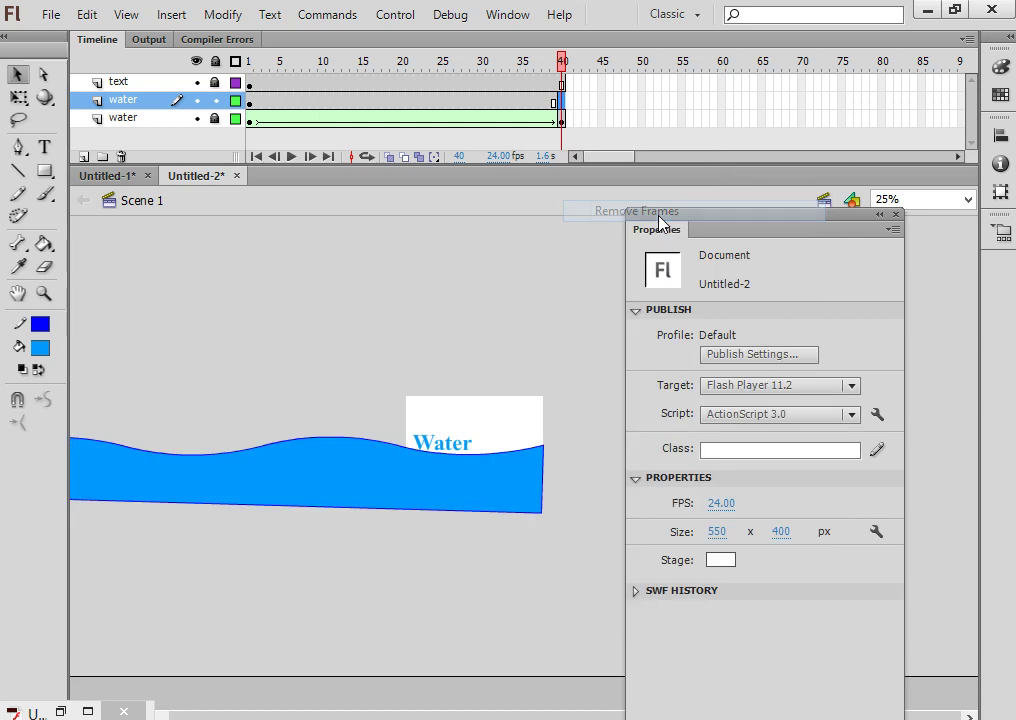
{"action": "left_click", "coordinate": [545, 101]}
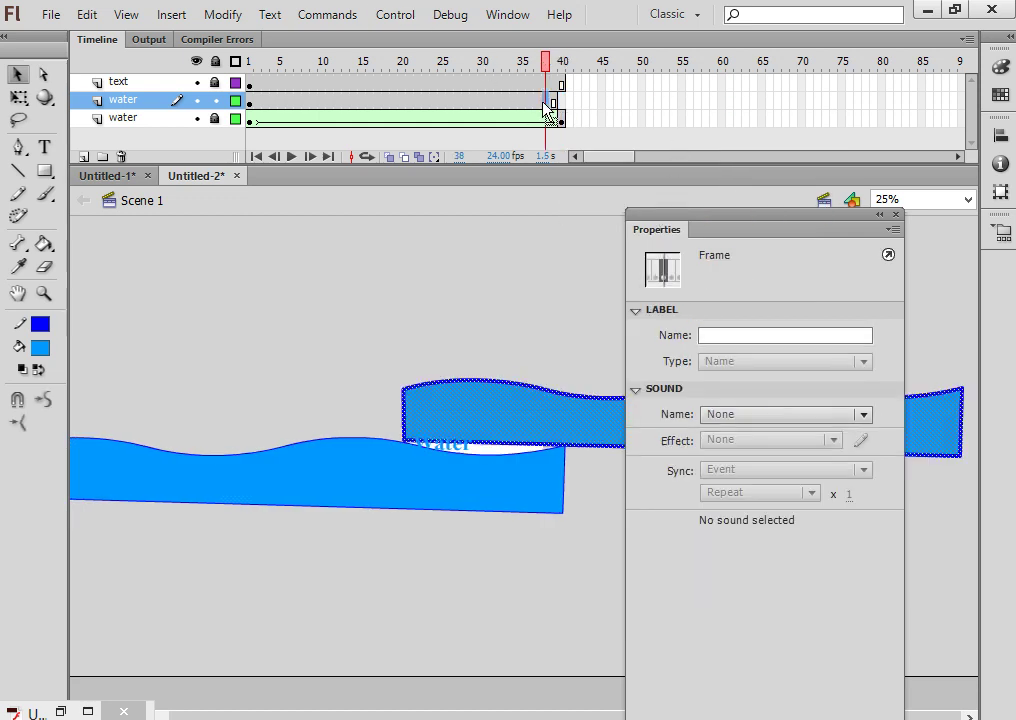
{"action": "left_click_drag", "start_coordinate": [552, 105], "coordinate": [552, 105]}
{"action": "left_click", "coordinate": [562, 110]}
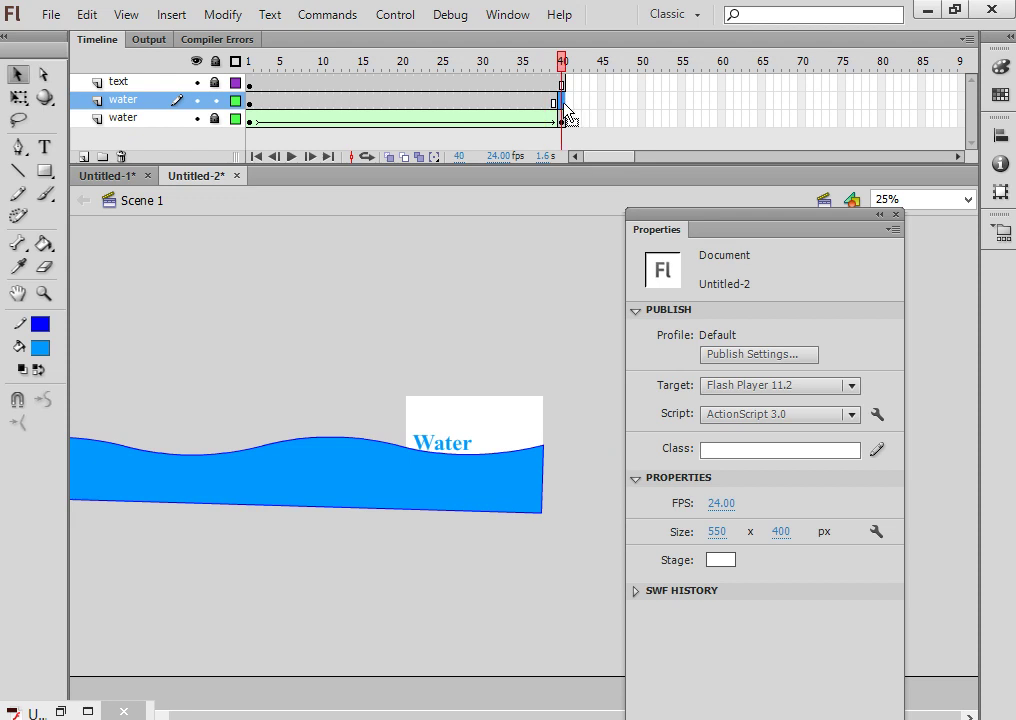
{"action": "left_click", "coordinate": [521, 100]}
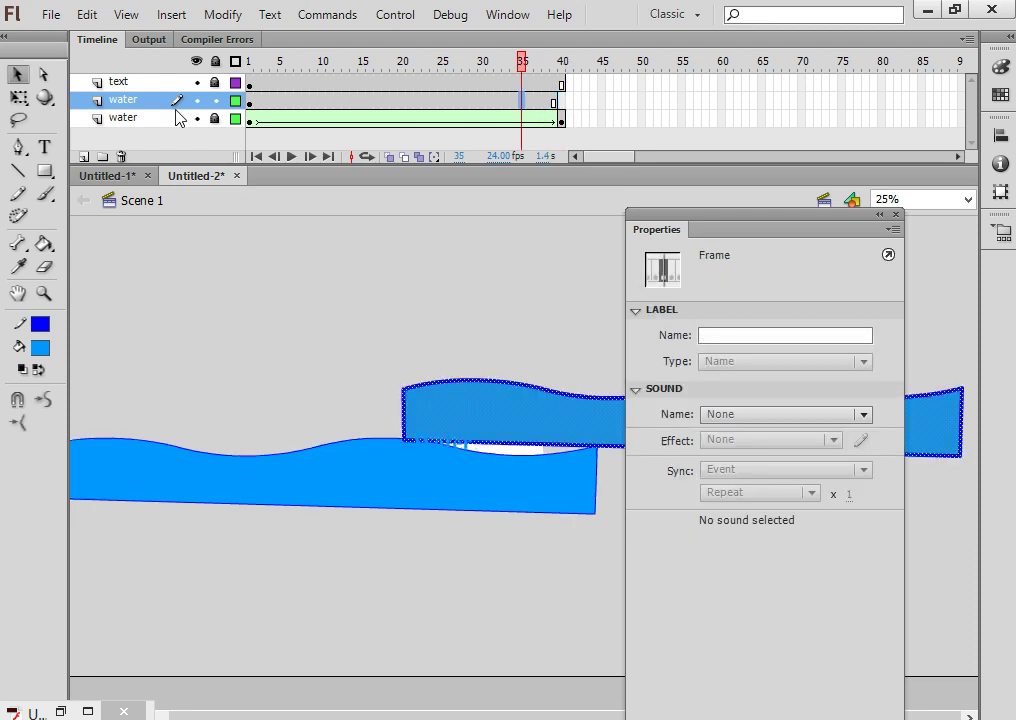
Flip the upper water layer's wave shape at frame 1 vertically and horizontally
{"action": "left_click", "coordinate": [250, 100]}
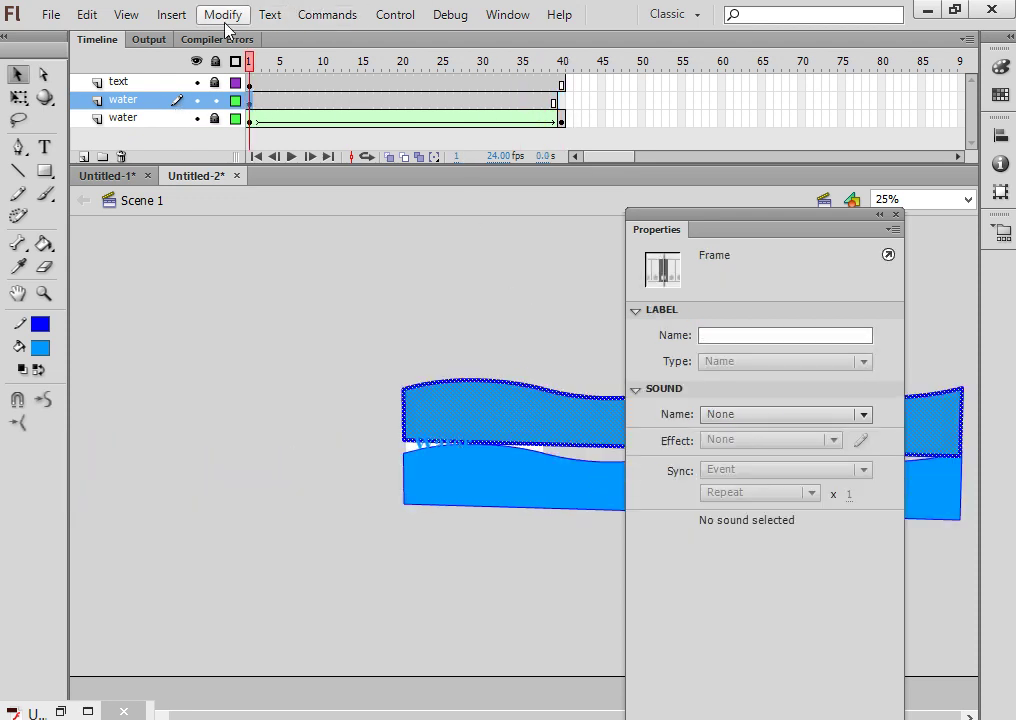
{"action": "left_click", "coordinate": [224, 18]}
{"action": "mouse_move", "coordinate": [430, 270]}
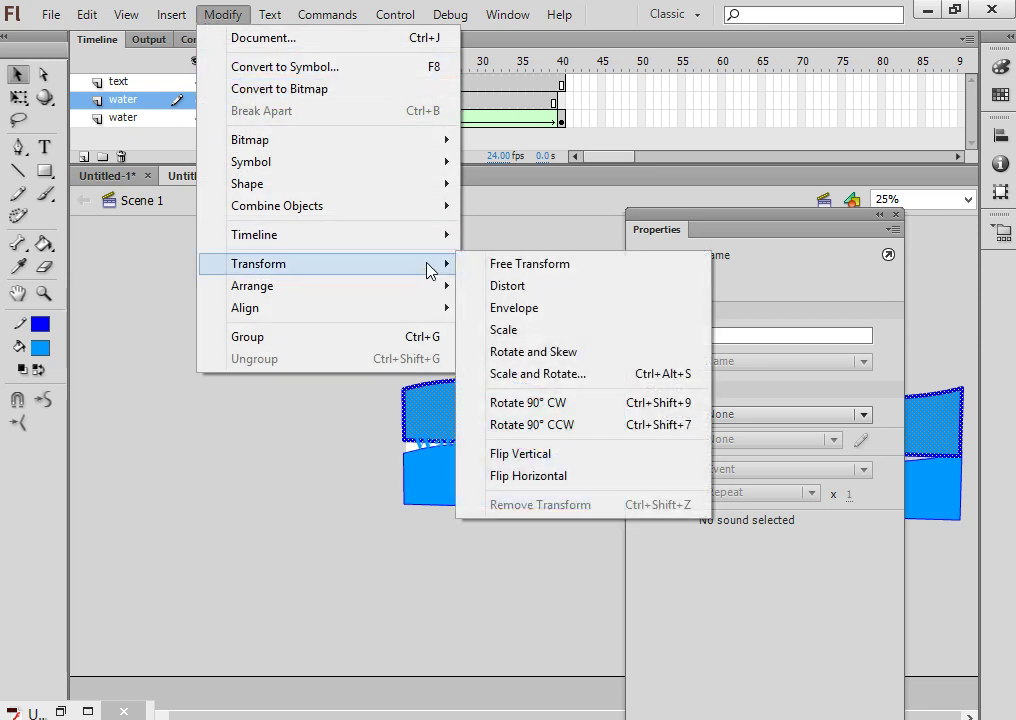
{"action": "left_click", "coordinate": [567, 462]}
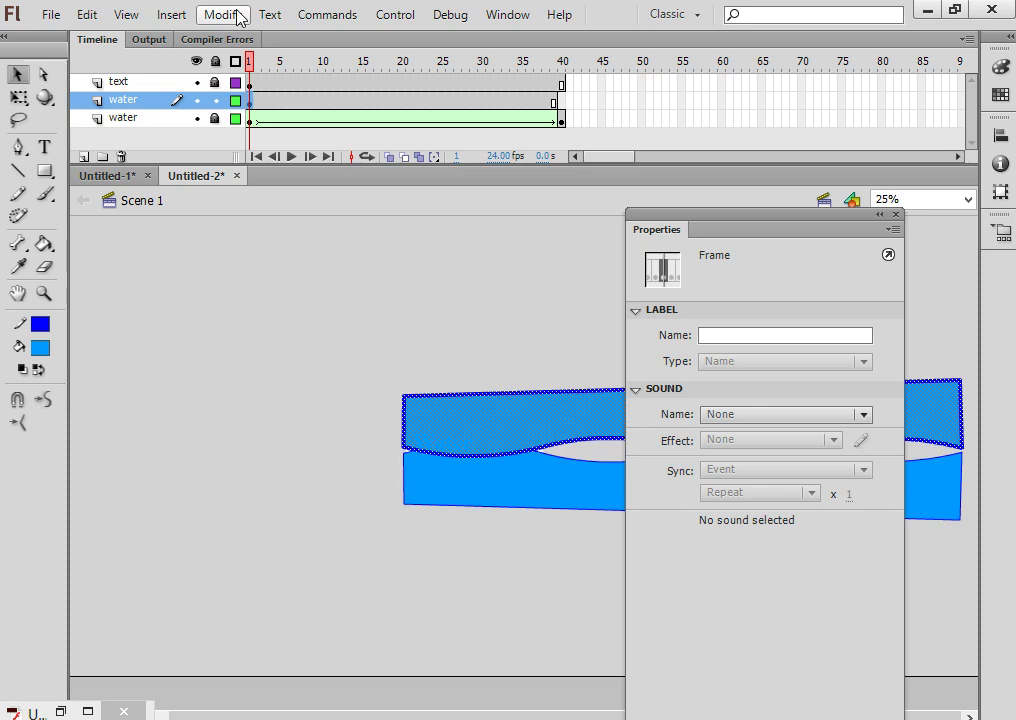
{"action": "left_click", "coordinate": [238, 16]}
{"action": "left_click", "coordinate": [243, 16]}
{"action": "left_click", "coordinate": [252, 18]}
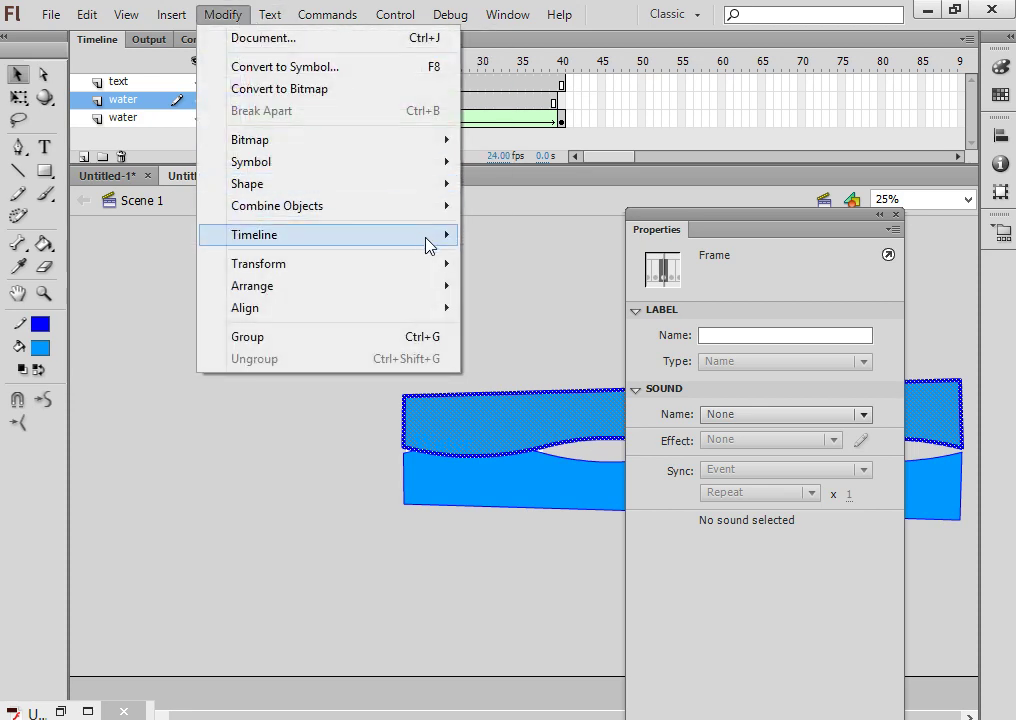
{"action": "mouse_move", "coordinate": [445, 264]}
{"action": "left_click", "coordinate": [519, 476]}
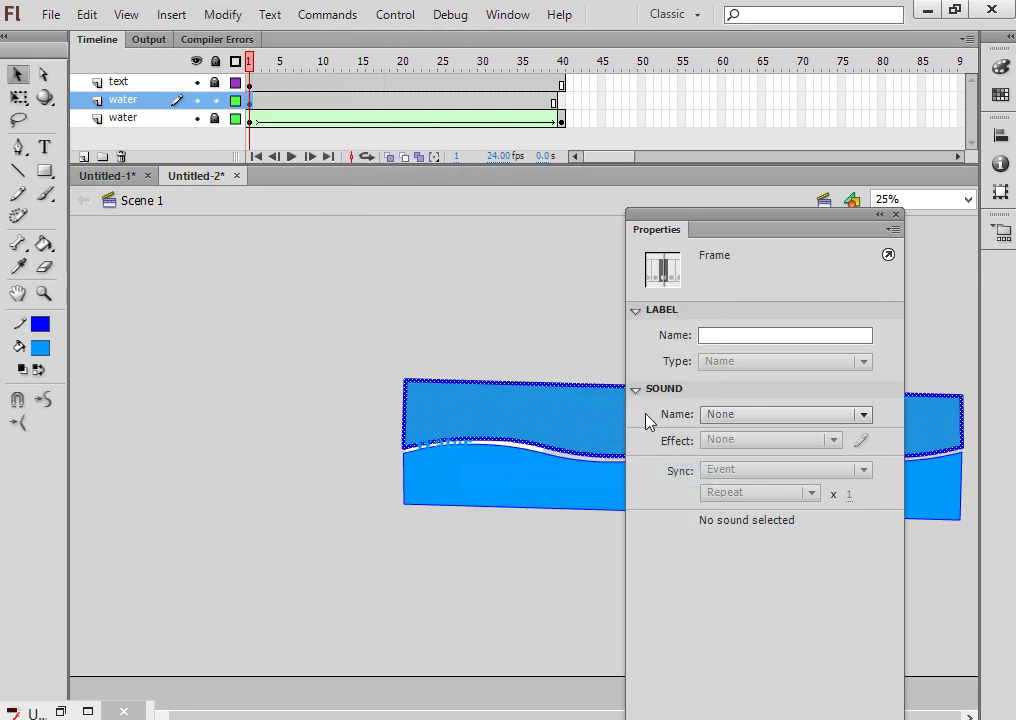
Move the flipped wave down to Y -35.05 so its curved lower edge meets the crest of the wave beneath
{"action": "key", "text": "ctrl+="}
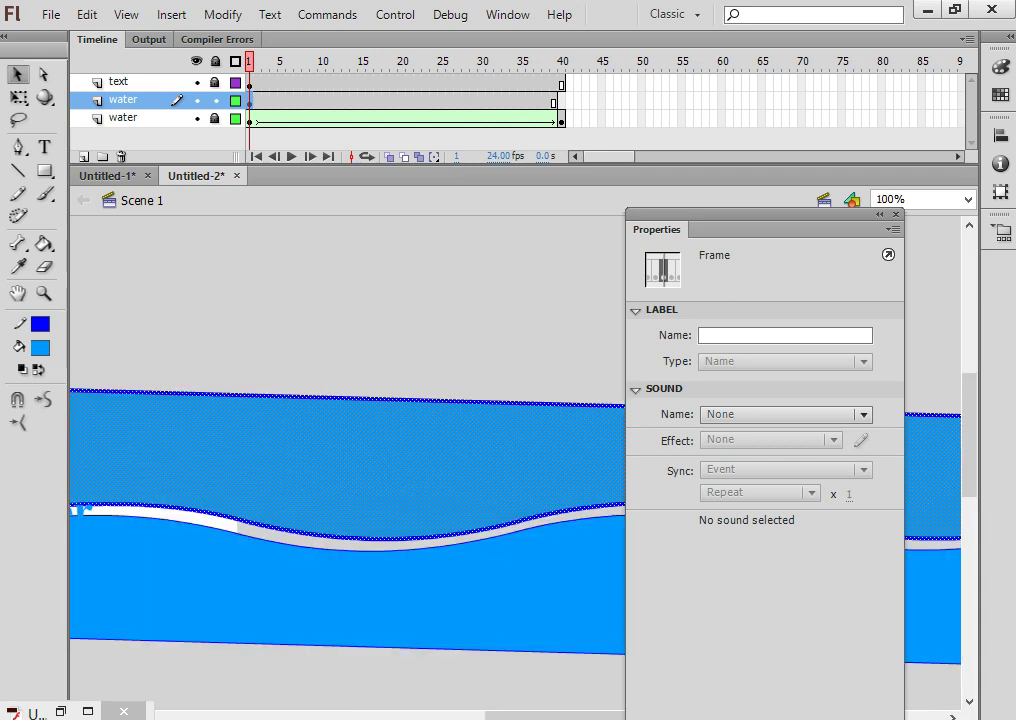
{"action": "key", "text": "ctrl+="}
{"action": "scroll", "coordinate": [226, 378], "scroll_direction": "down", "scroll_amount": 5}
{"action": "scroll", "coordinate": [429, 413], "scroll_direction": "left", "scroll_amount": 3}
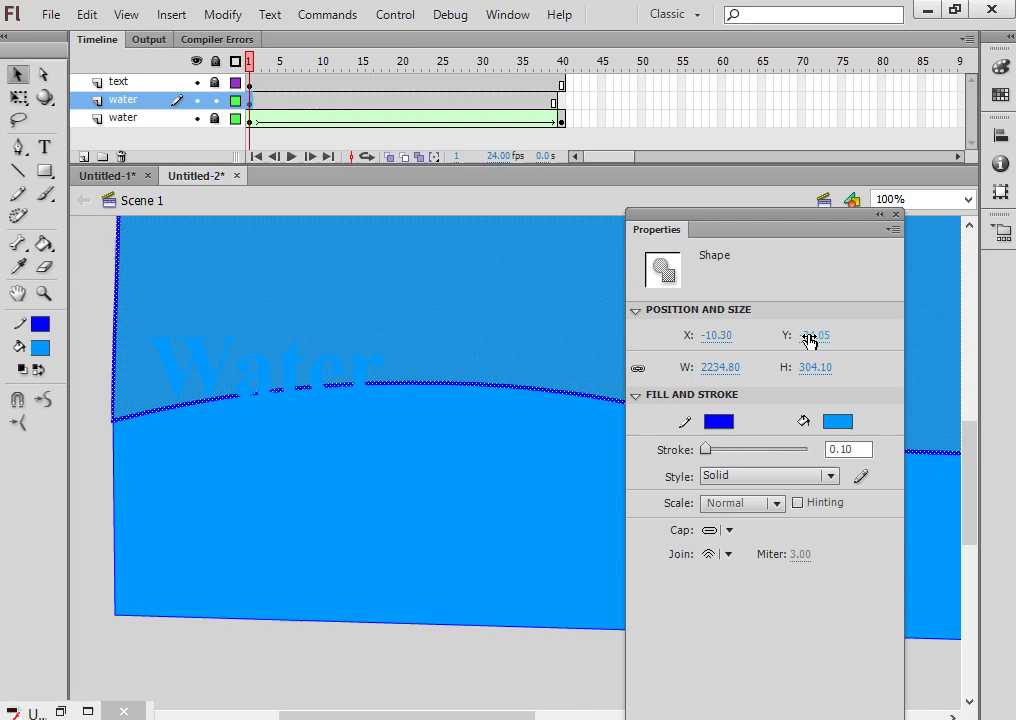
{"action": "left_click_drag", "start_coordinate": [488, 331], "coordinate": [220, 422]}
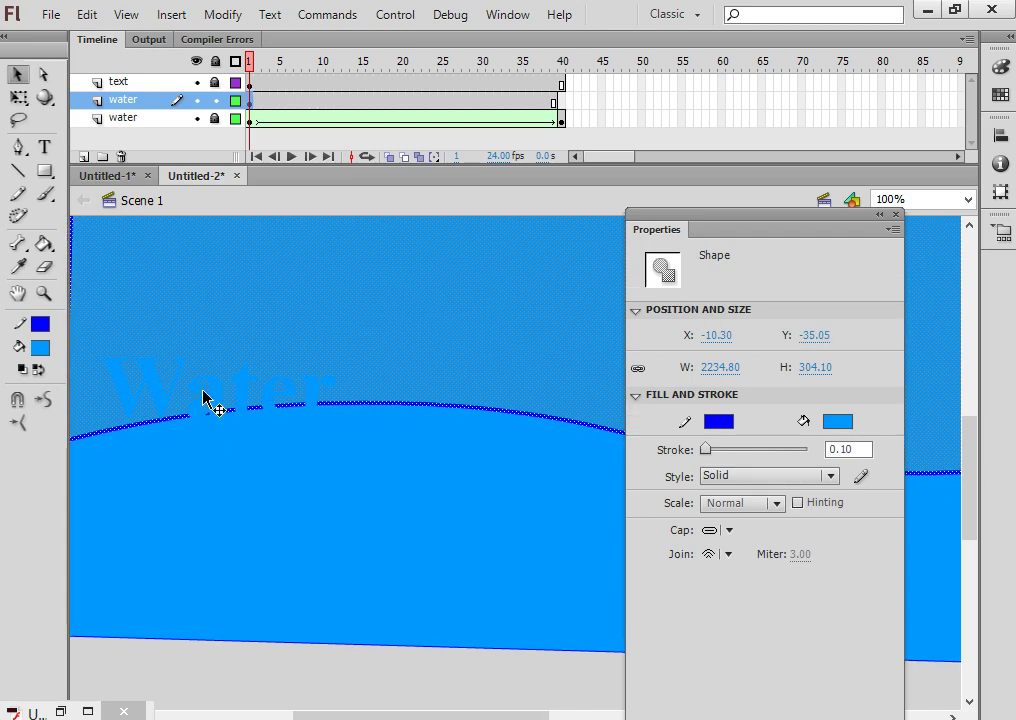
{"action": "left_click_drag", "start_coordinate": [432, 368], "coordinate": [263, 397]}
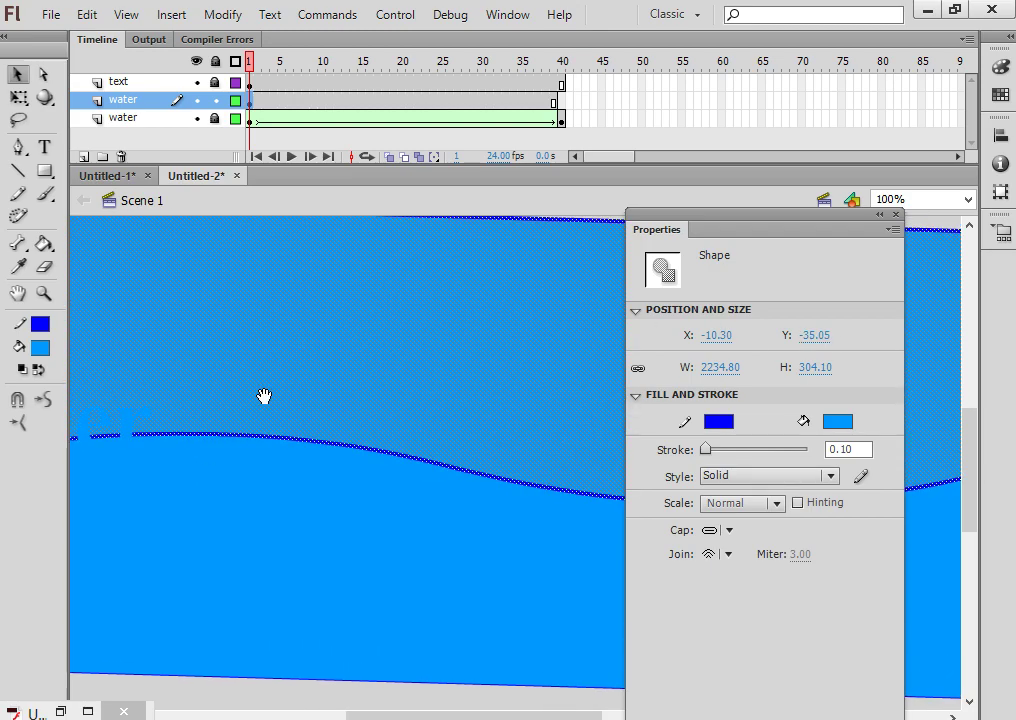
Add a keyframe at frame 40 of the upper water layer and move the flipped wave there to X -1685.10, Y -70.80
{"action": "left_click", "coordinate": [561, 102]}
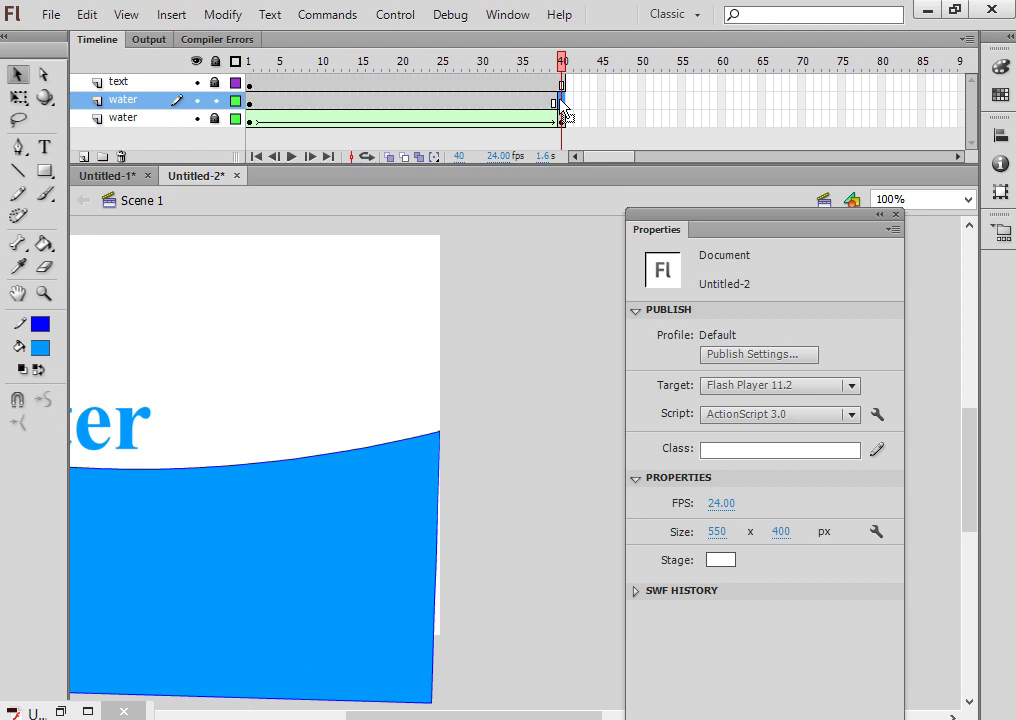
{"action": "left_click", "coordinate": [561, 101]}
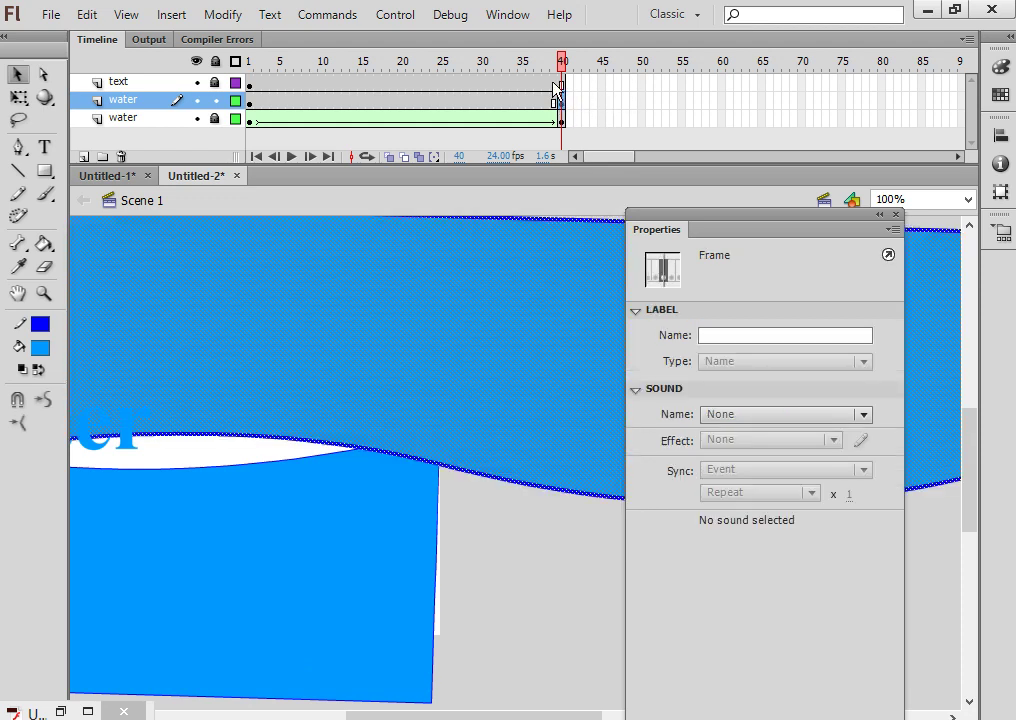
{"action": "key", "text": "ctrl+minus"}
{"action": "key", "text": "ctrl+minus"}
{"action": "key", "text": "ctrl+minus"}
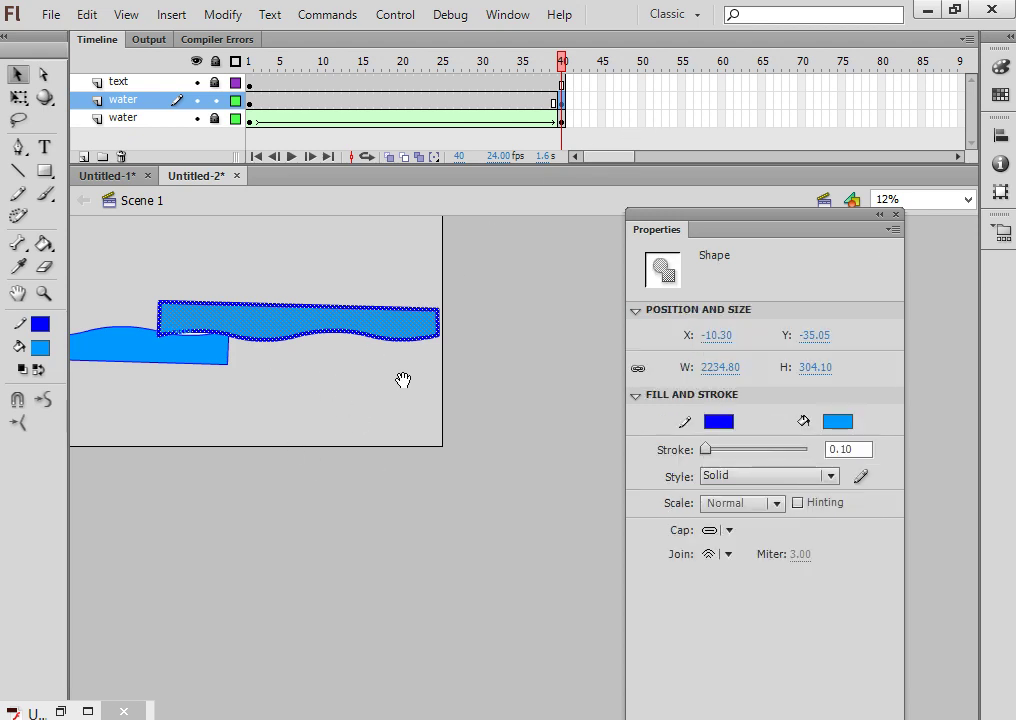
{"action": "key", "text": "ctrl+minus"}
{"action": "key", "text": "ctrl+minus"}
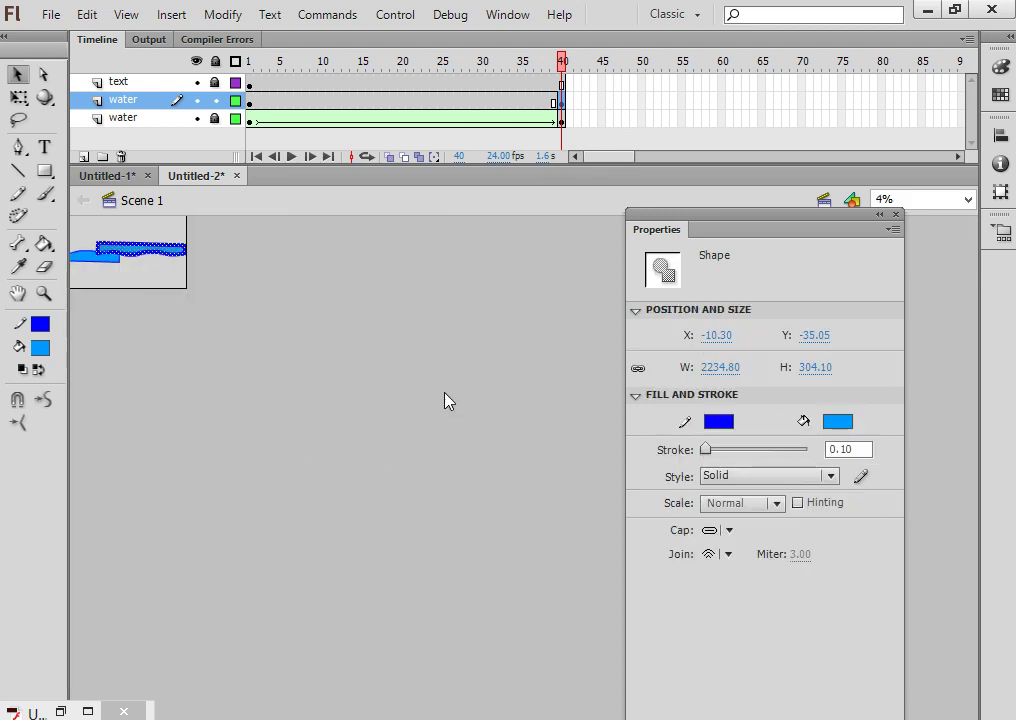
{"action": "key", "text": "ctrl+equal"}
{"action": "key", "text": "ctrl+equal"}
{"action": "key", "text": "ctrl+equal"}
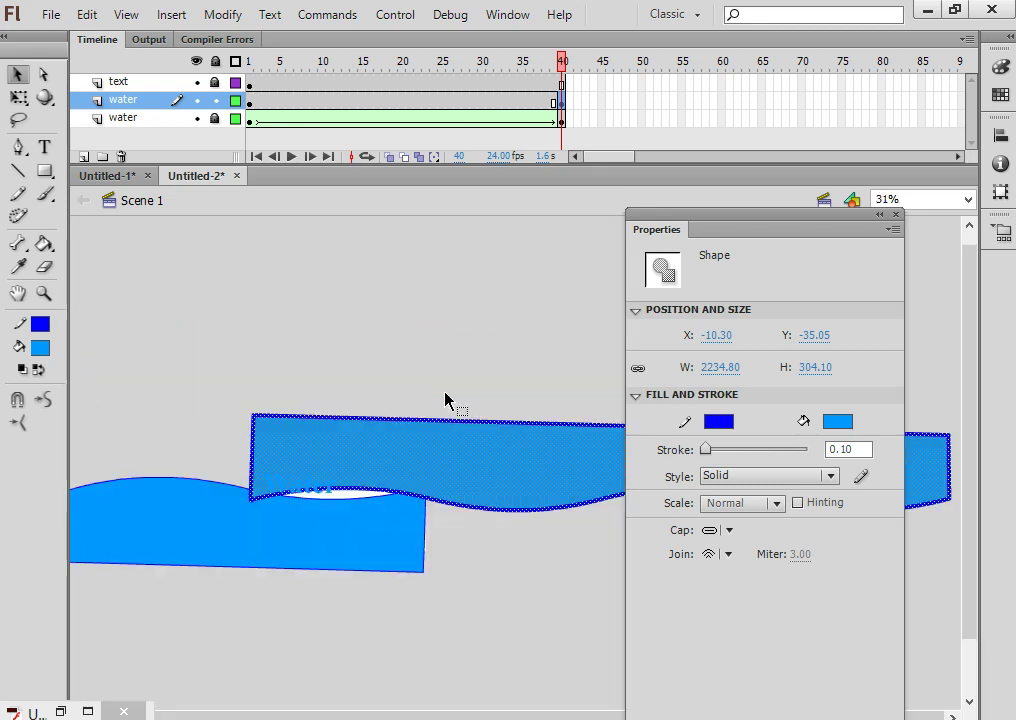
{"action": "left_click_drag", "start_coordinate": [548, 467], "coordinate": [27, 366]}
{"action": "left_click_drag", "start_coordinate": [277, 418], "coordinate": [312, 460]}
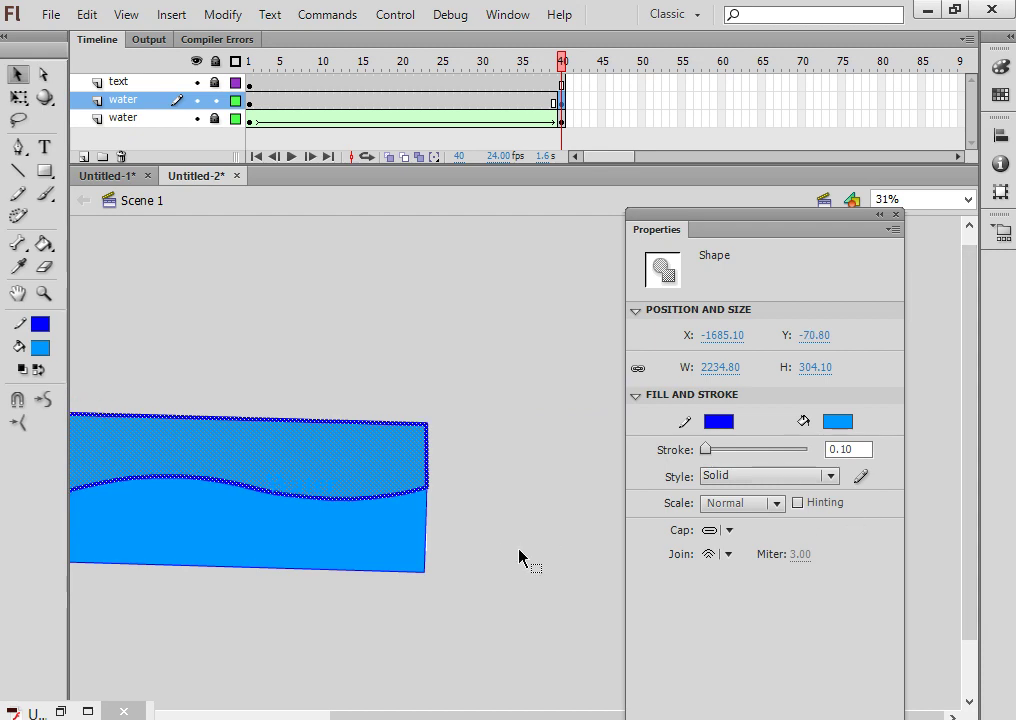
{"action": "left_click", "coordinate": [563, 578]}
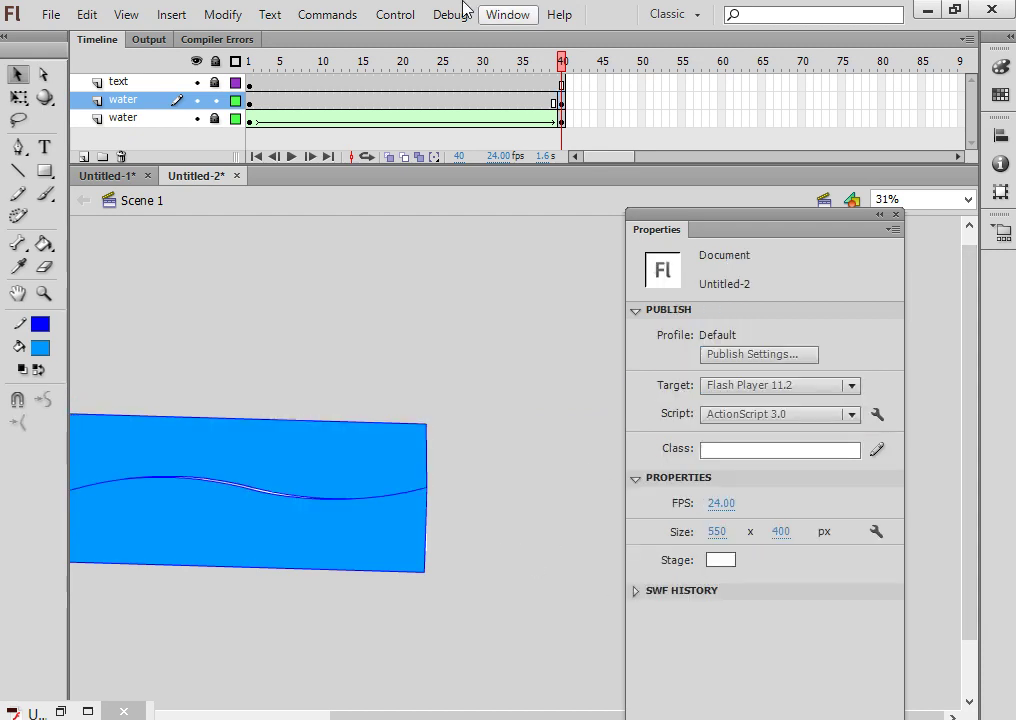
Create a shape tween from frame 1 on the upper water layer and scrub through the motion
{"action": "left_click", "coordinate": [249, 102]}
{"action": "right_click", "coordinate": [249, 101]}
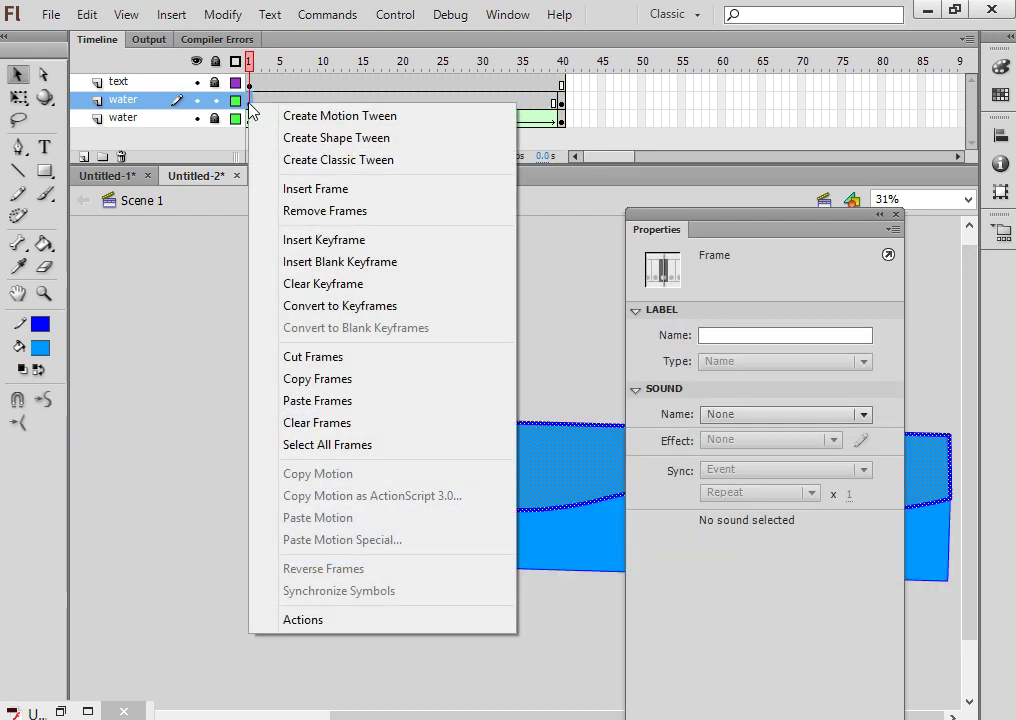
{"action": "left_click", "coordinate": [293, 137]}
{"action": "left_click_drag", "start_coordinate": [259, 62], "coordinate": [187, 107]}
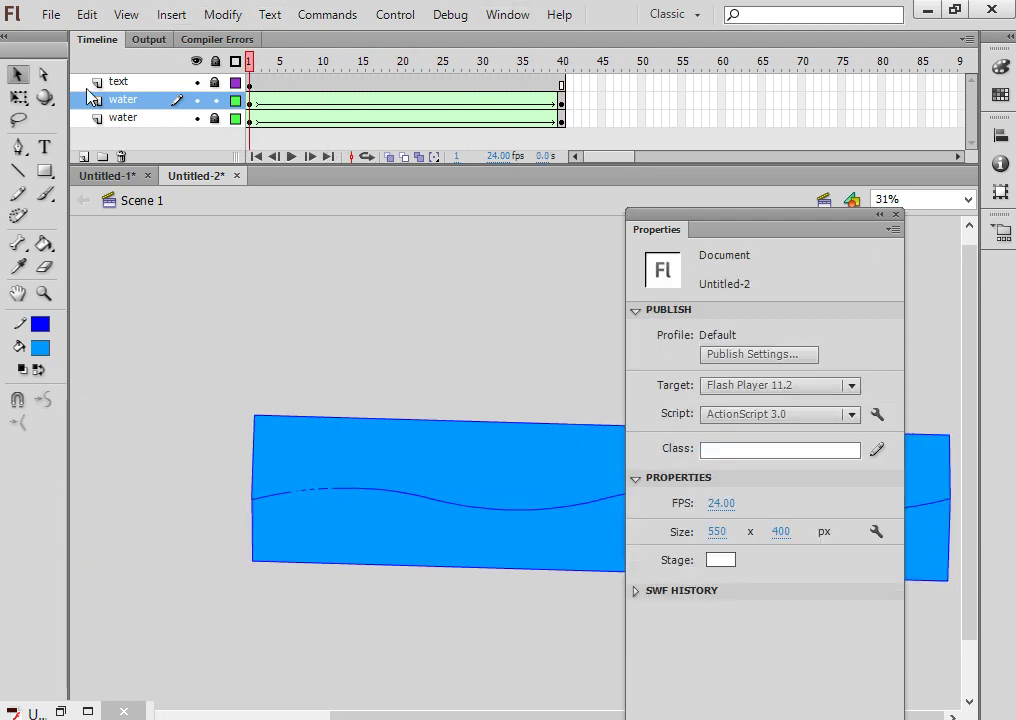
Copy the text layer and paste the duplicate above it at the top of the layer stack
{"action": "left_click", "coordinate": [118, 84]}
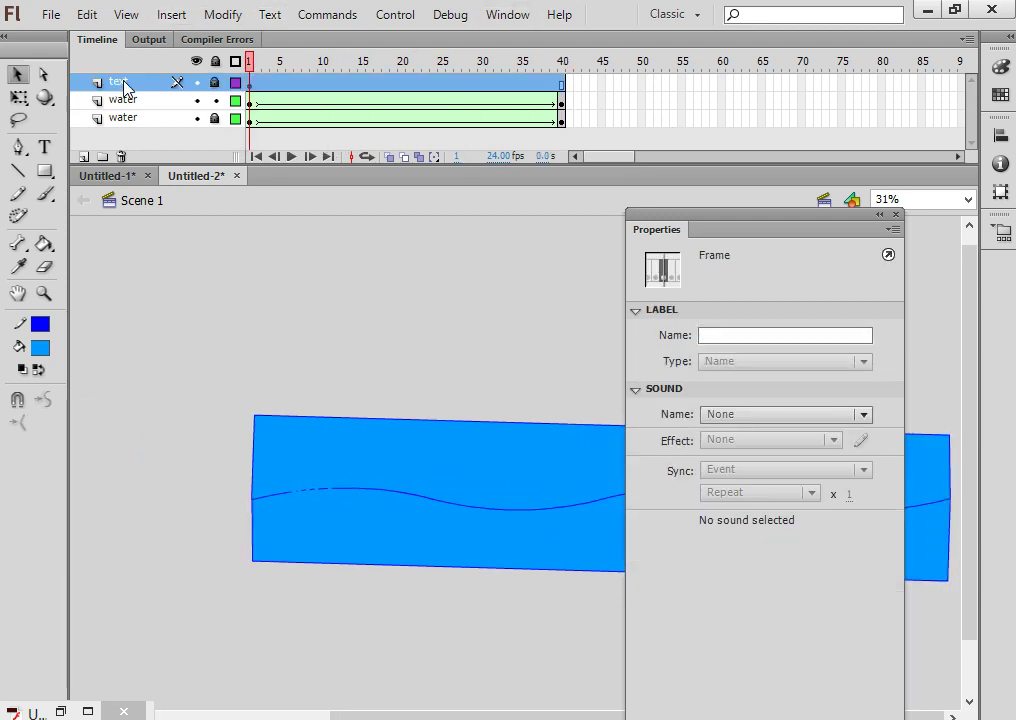
{"action": "right_click", "coordinate": [143, 89]}
{"action": "left_click", "coordinate": [231, 243]}
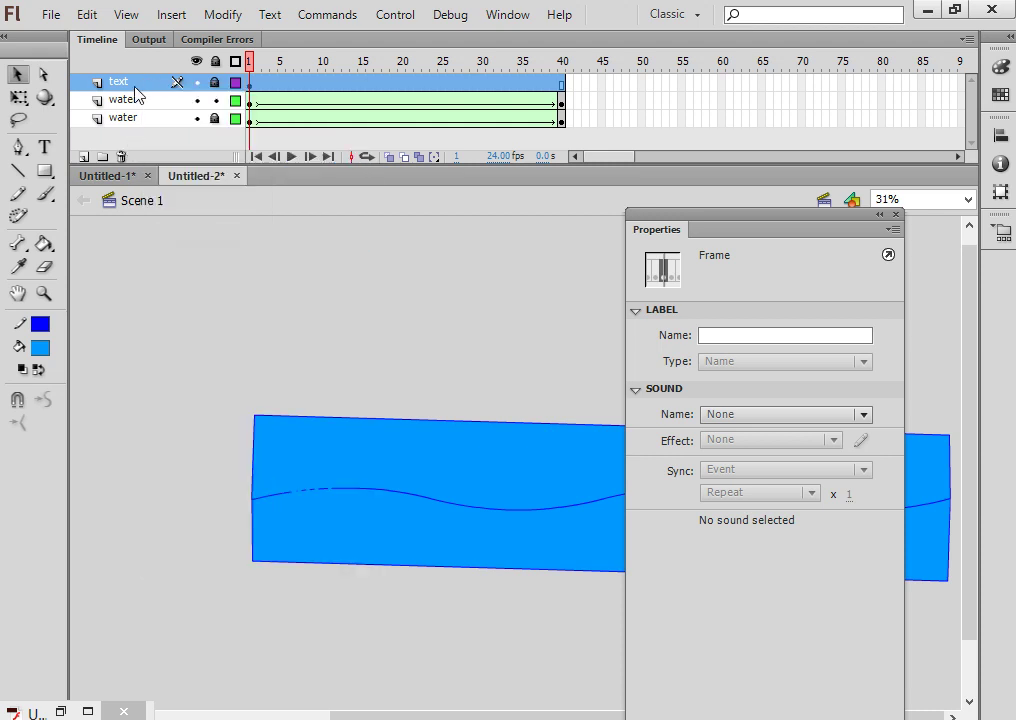
{"action": "right_click", "coordinate": [135, 86]}
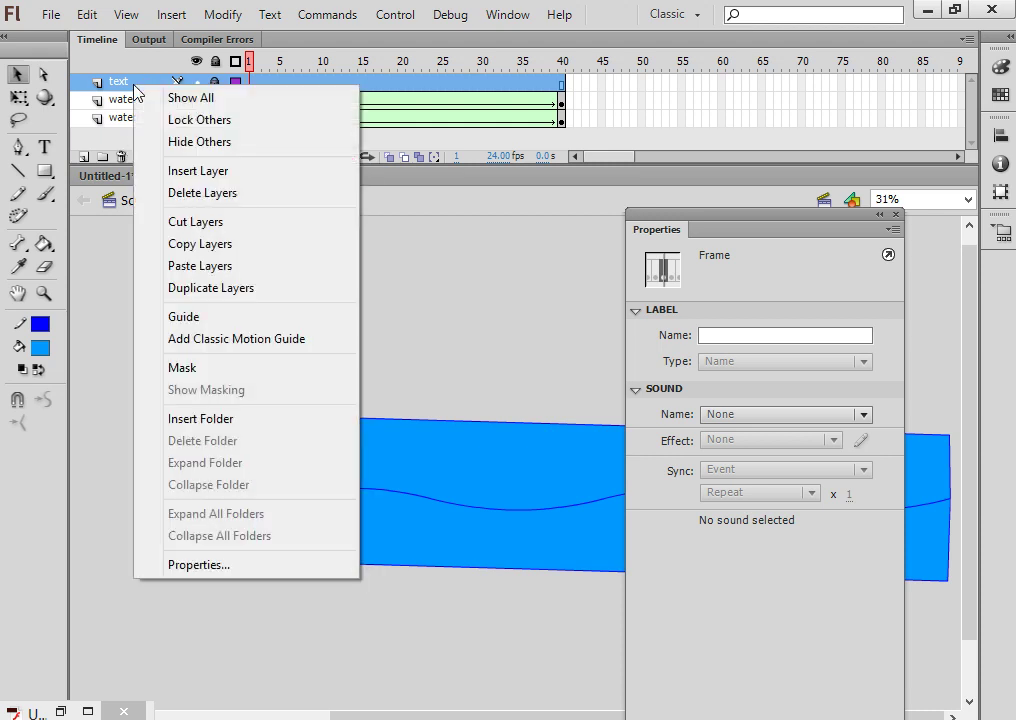
{"action": "left_click", "coordinate": [199, 265]}
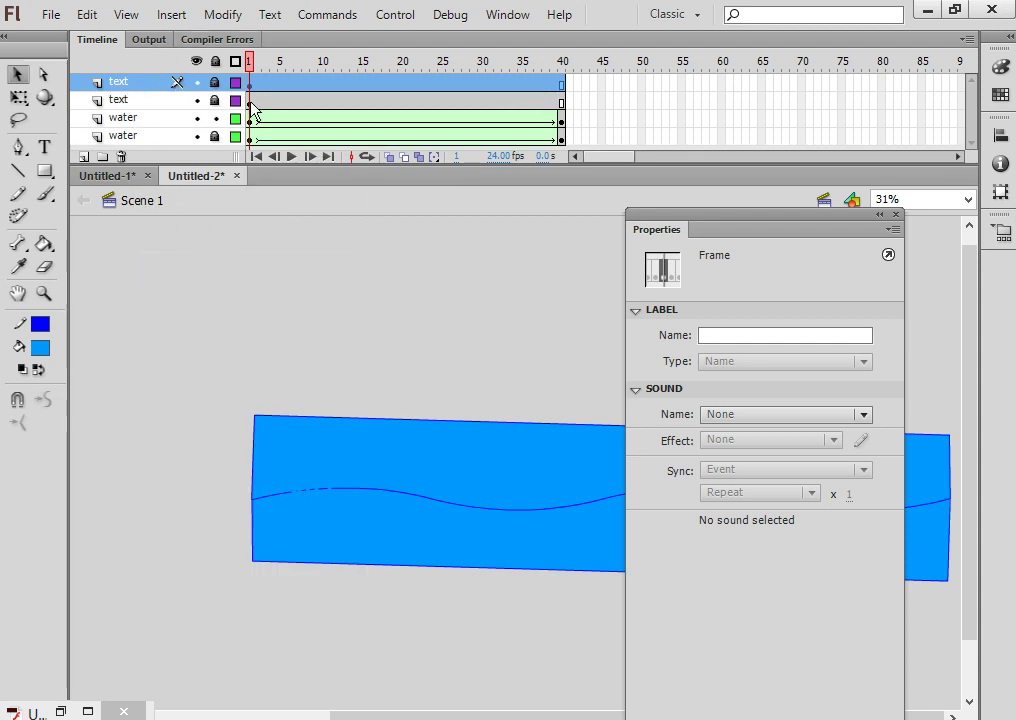
Unlock the lower text layer and change the colour of its word "Water" to white
{"action": "left_click", "coordinate": [206, 102]}
{"action": "left_click", "coordinate": [213, 103]}
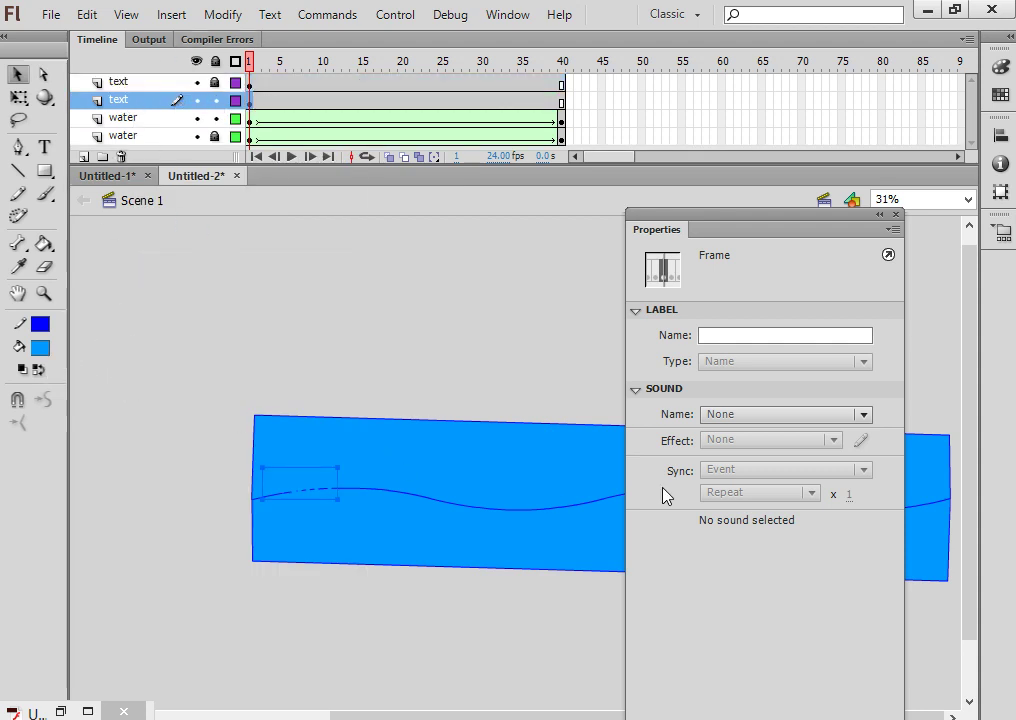
{"action": "left_click", "coordinate": [308, 490]}
{"action": "left_click", "coordinate": [728, 516]}
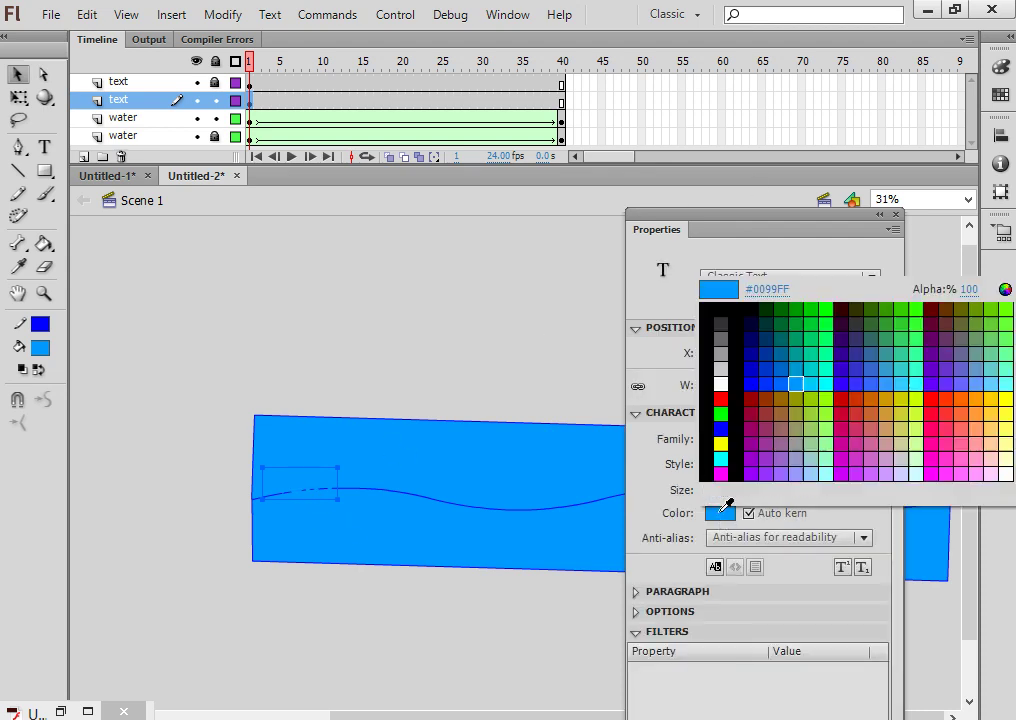
{"action": "left_click", "coordinate": [720, 515]}
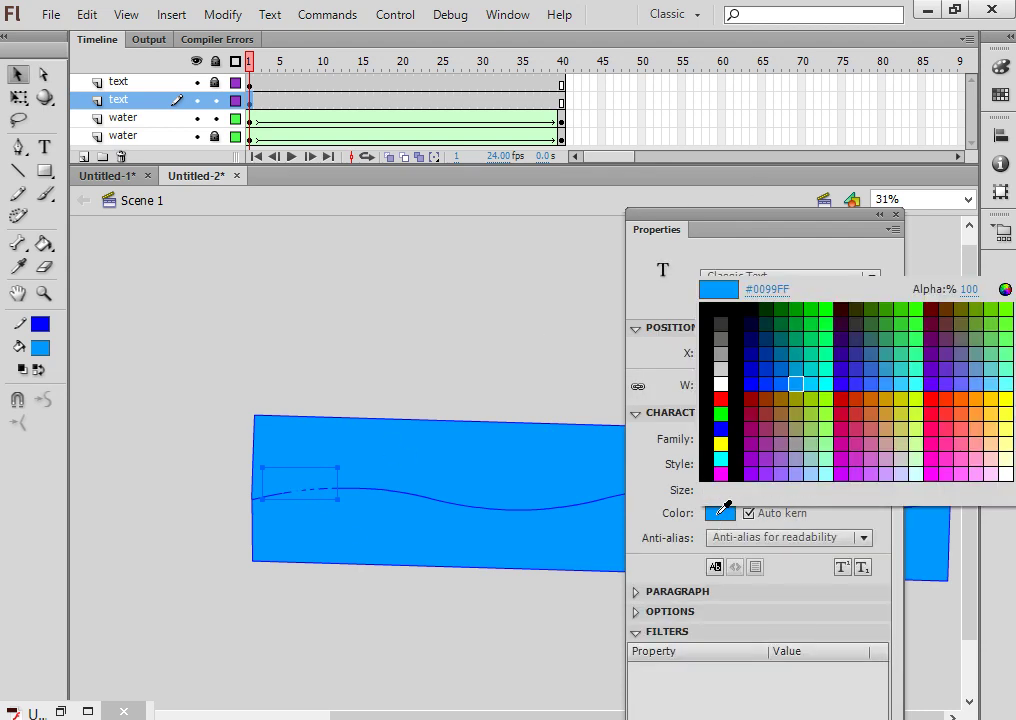
{"action": "left_click", "coordinate": [720, 383]}
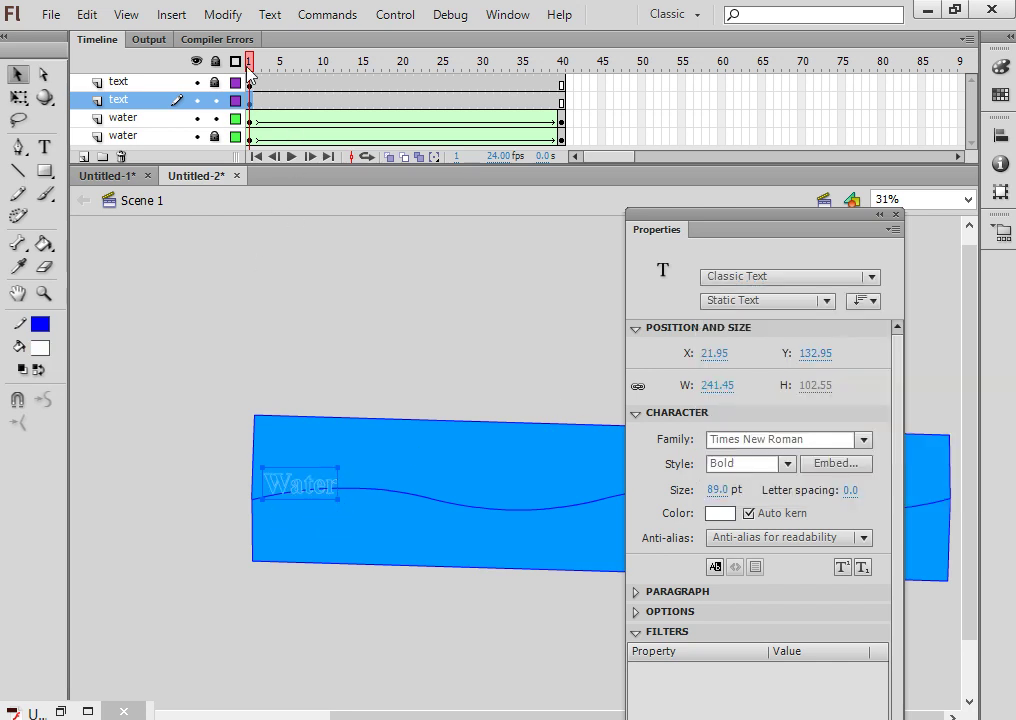
{"action": "left_click_drag", "start_coordinate": [250, 66], "coordinate": [175, 62]}
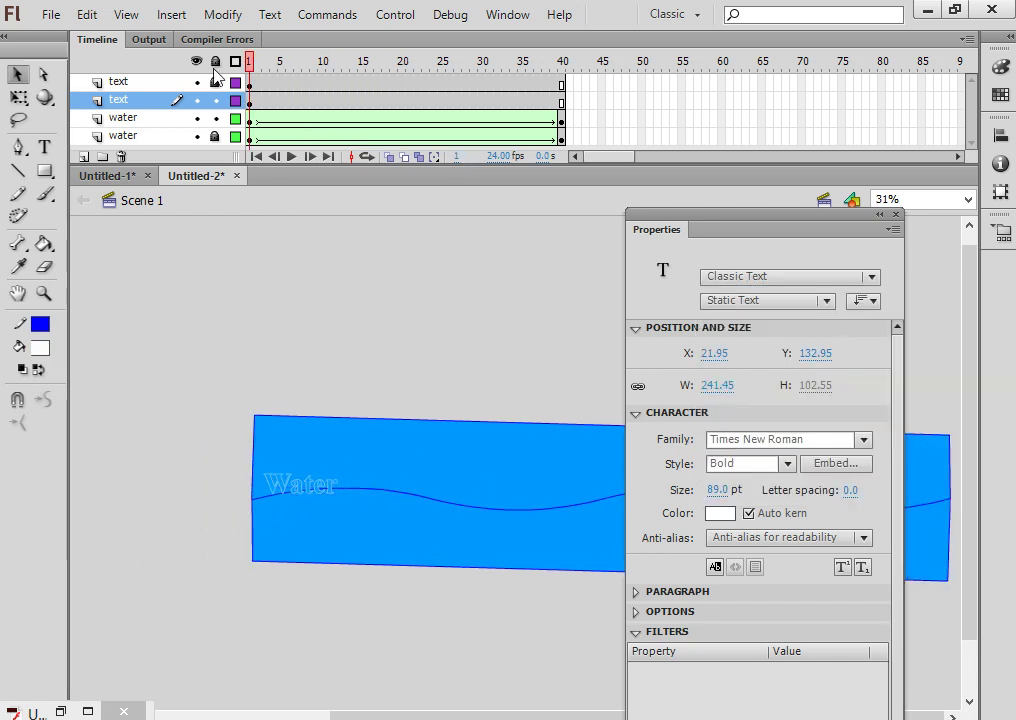
Inspect the layer stacking by hiding and re-showing the top text layer and both water layers
{"action": "left_click", "coordinate": [197, 82]}
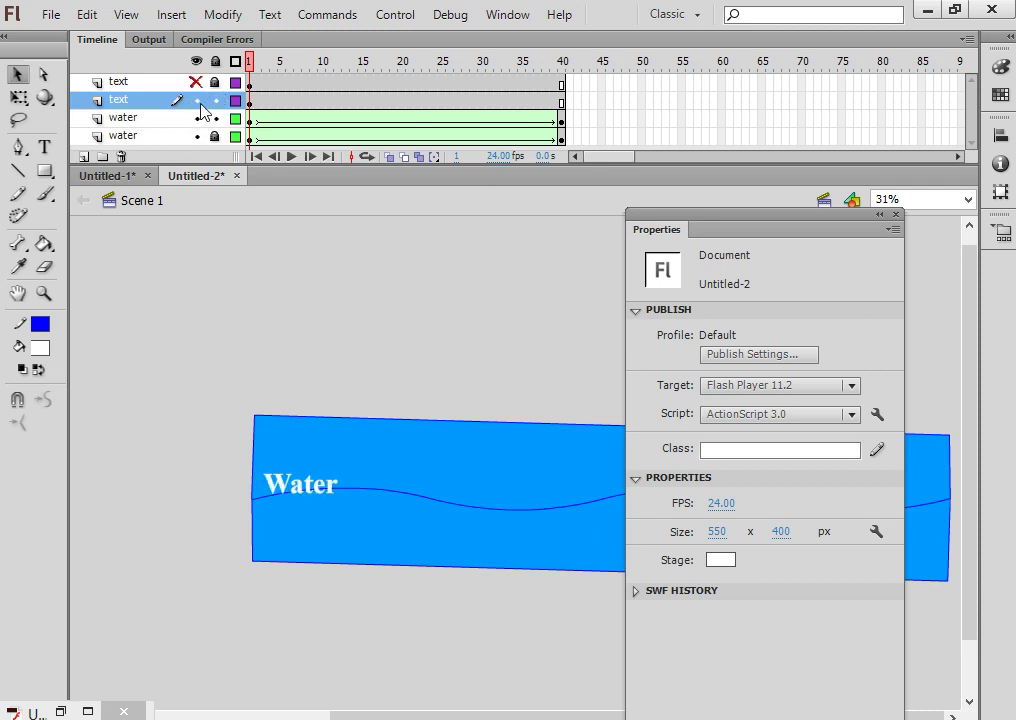
{"action": "left_click", "coordinate": [197, 118]}
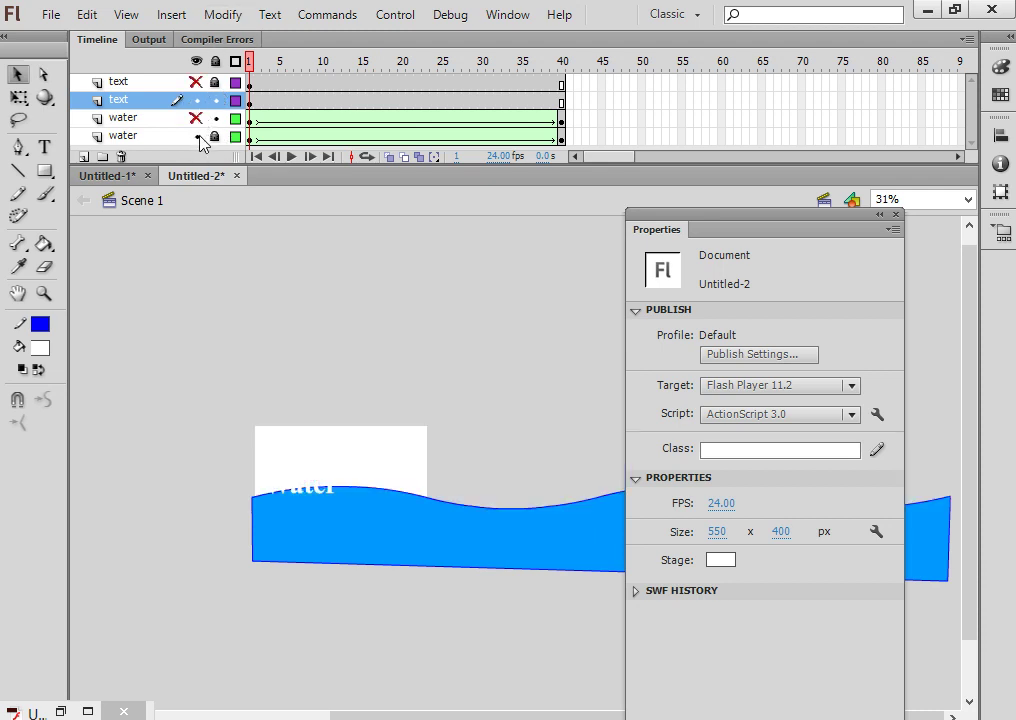
{"action": "left_click", "coordinate": [197, 136]}
{"action": "left_click", "coordinate": [197, 136]}
{"action": "left_click", "coordinate": [197, 118]}
{"action": "left_click", "coordinate": [197, 83]}
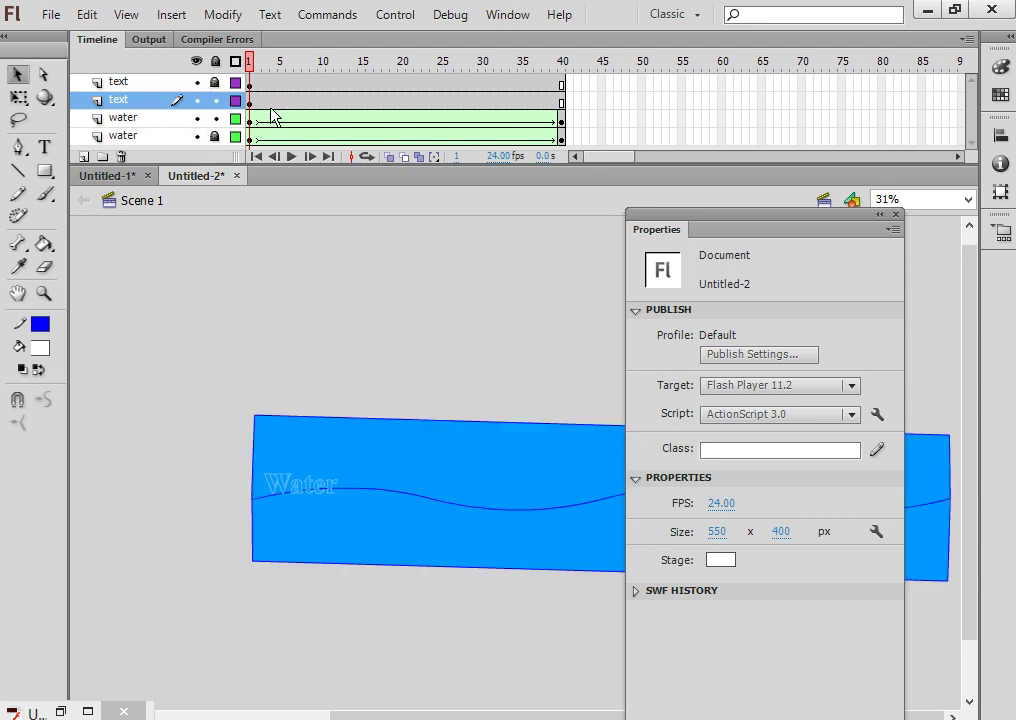
Rename the lower text layer "white text" and place it between the two water layers
{"action": "left_click", "coordinate": [273, 101]}
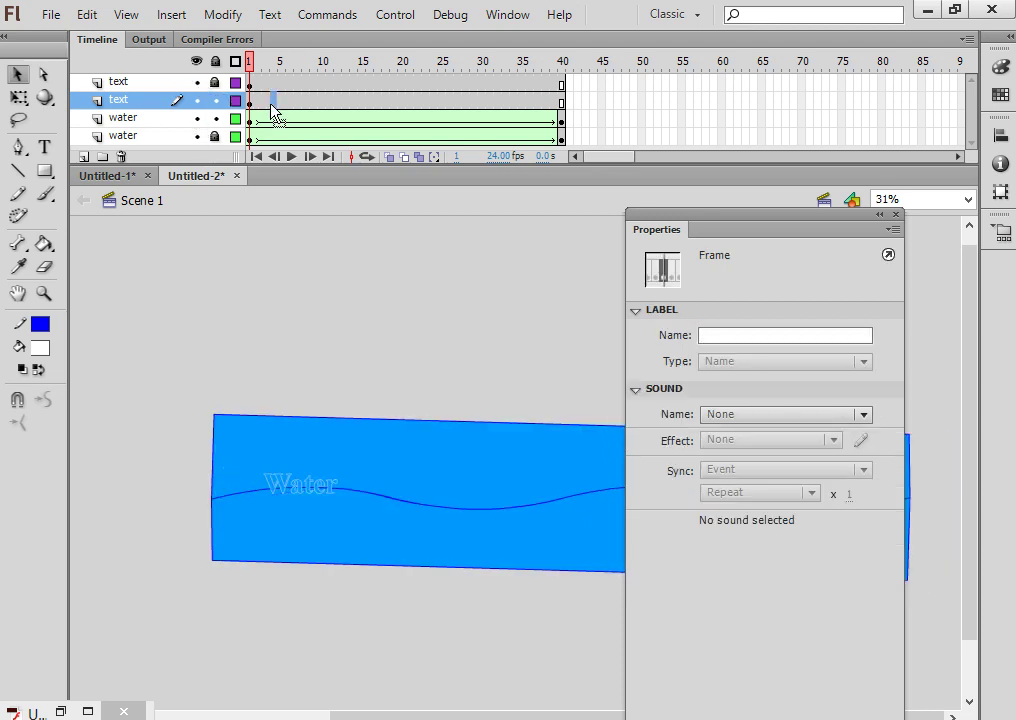
{"action": "double_click", "coordinate": [136, 100]}
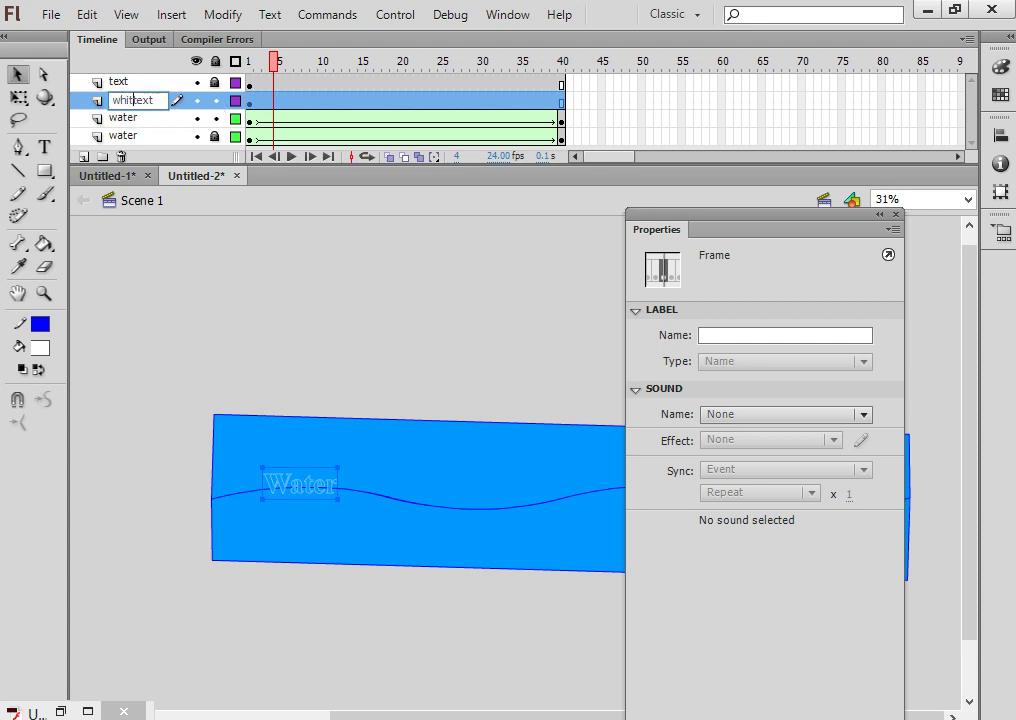
{"action": "left_click", "coordinate": [490, 186]}
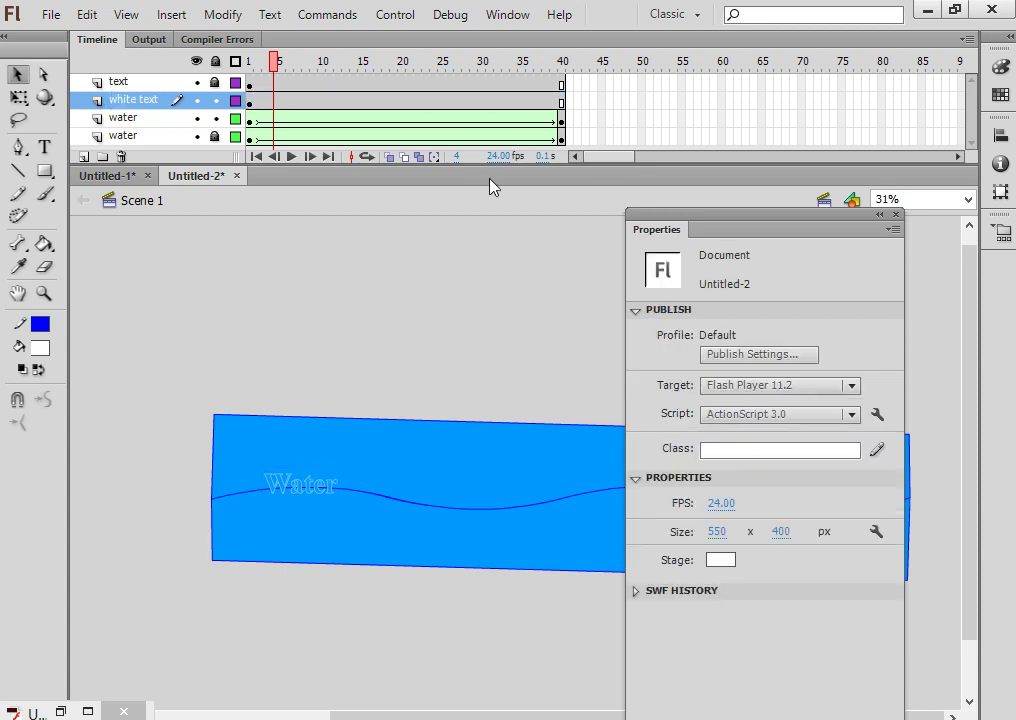
{"action": "left_click_drag", "start_coordinate": [145, 105], "coordinate": [136, 135]}
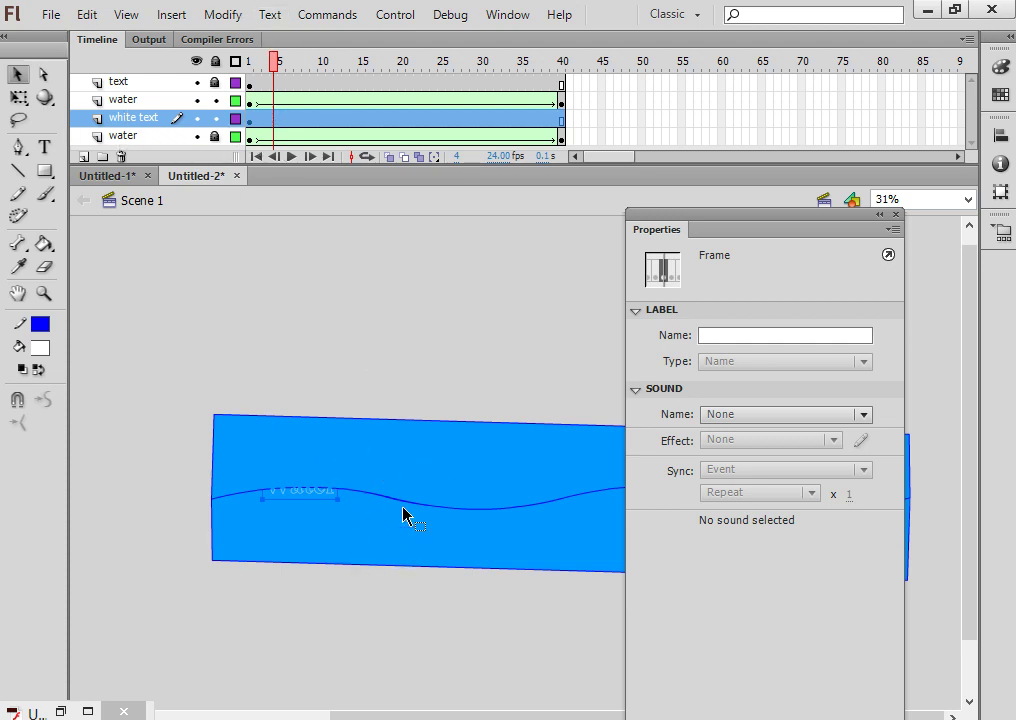
{"action": "left_click_drag", "start_coordinate": [278, 62], "coordinate": [190, 92]}
Turn the top text layer into a mask for the upper water layer and scrub the masked animation
{"action": "left_click", "coordinate": [144, 89]}
{"action": "right_click", "coordinate": [144, 89]}
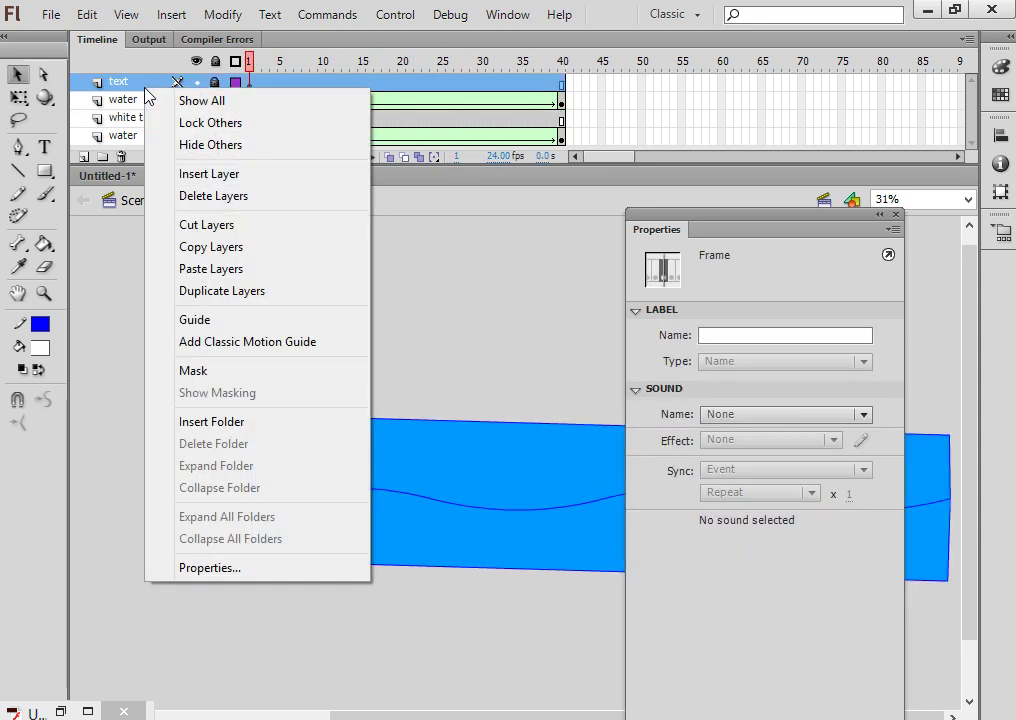
{"action": "left_click", "coordinate": [194, 370]}
{"action": "left_click_drag", "start_coordinate": [254, 62], "coordinate": [222, 70]}
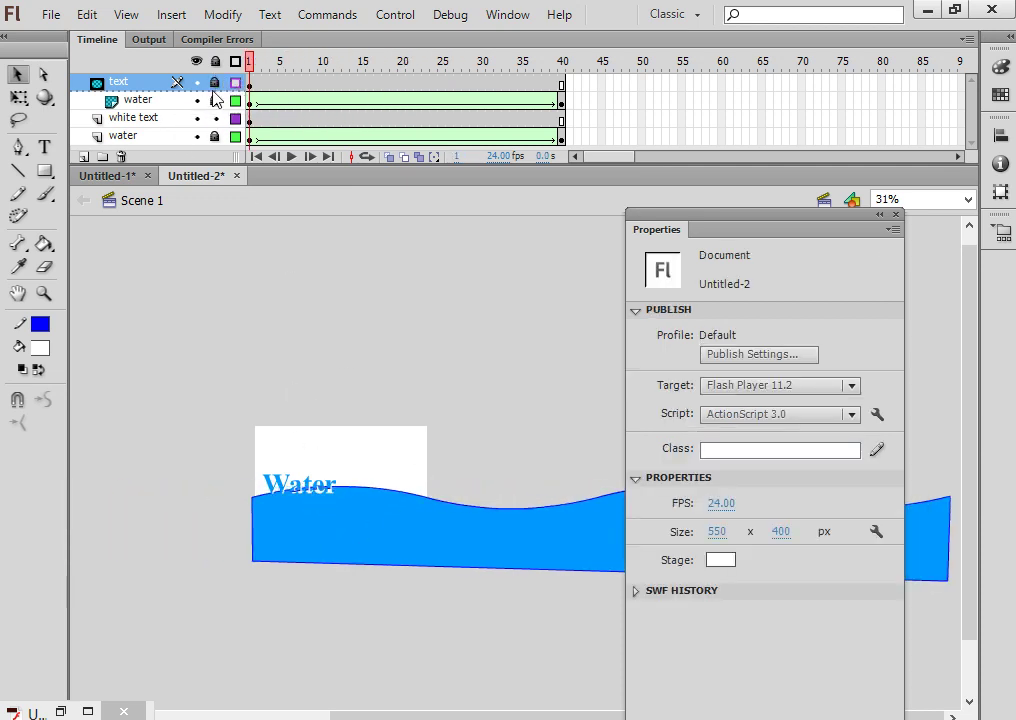
Unlock all layers and test the movie in the Flash player
{"action": "left_click", "coordinate": [216, 100]}
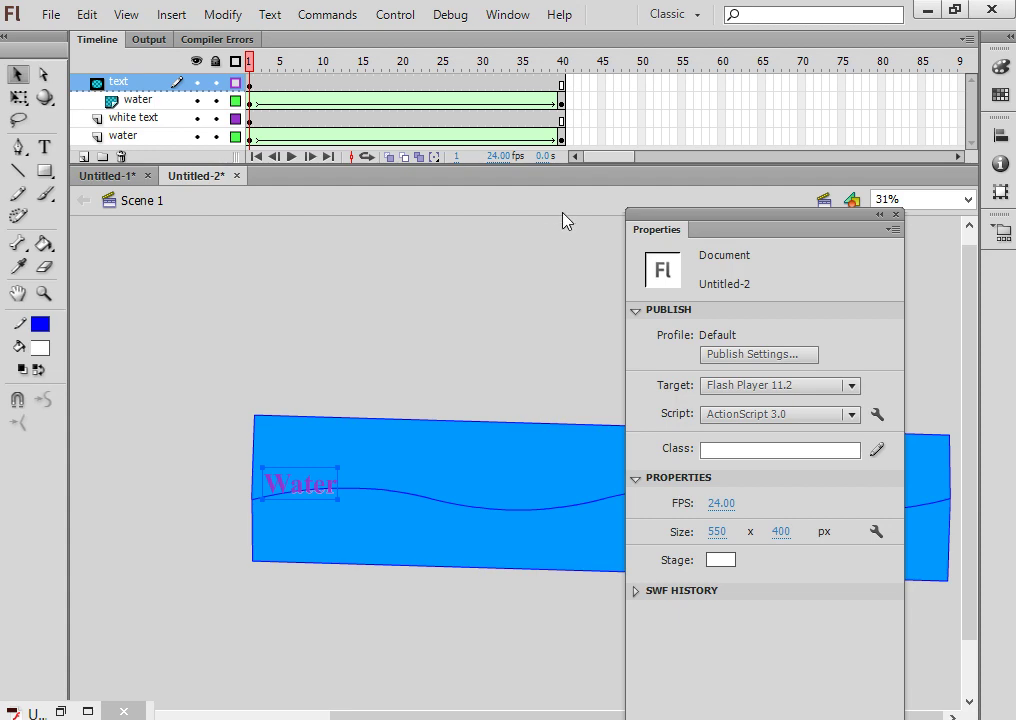
{"action": "key", "text": "ctrl+Return"}
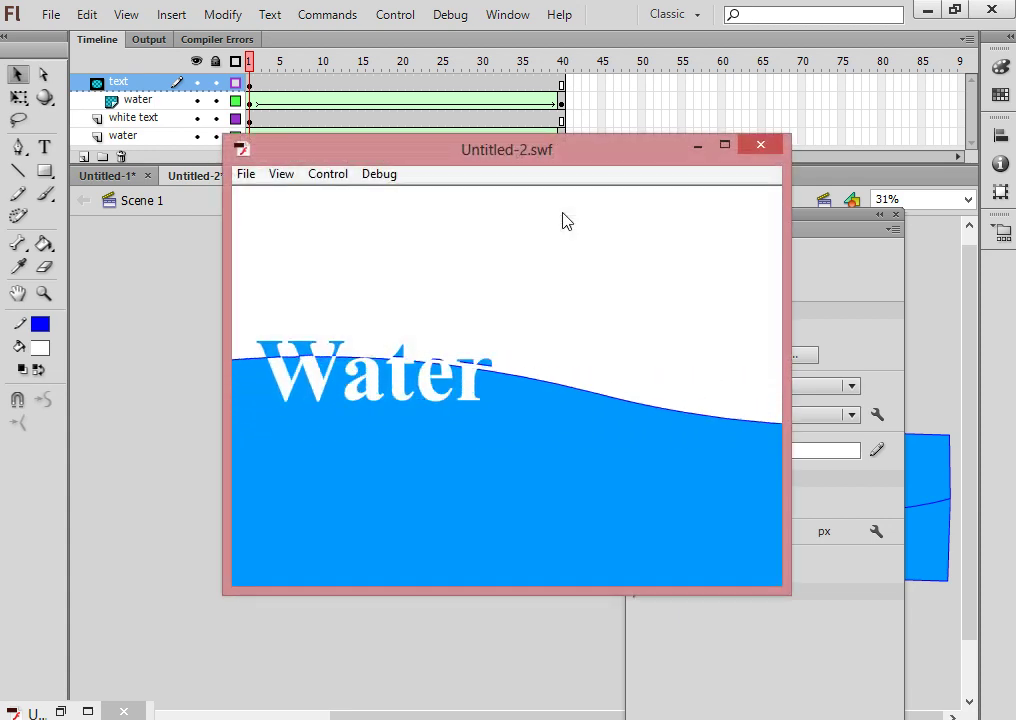